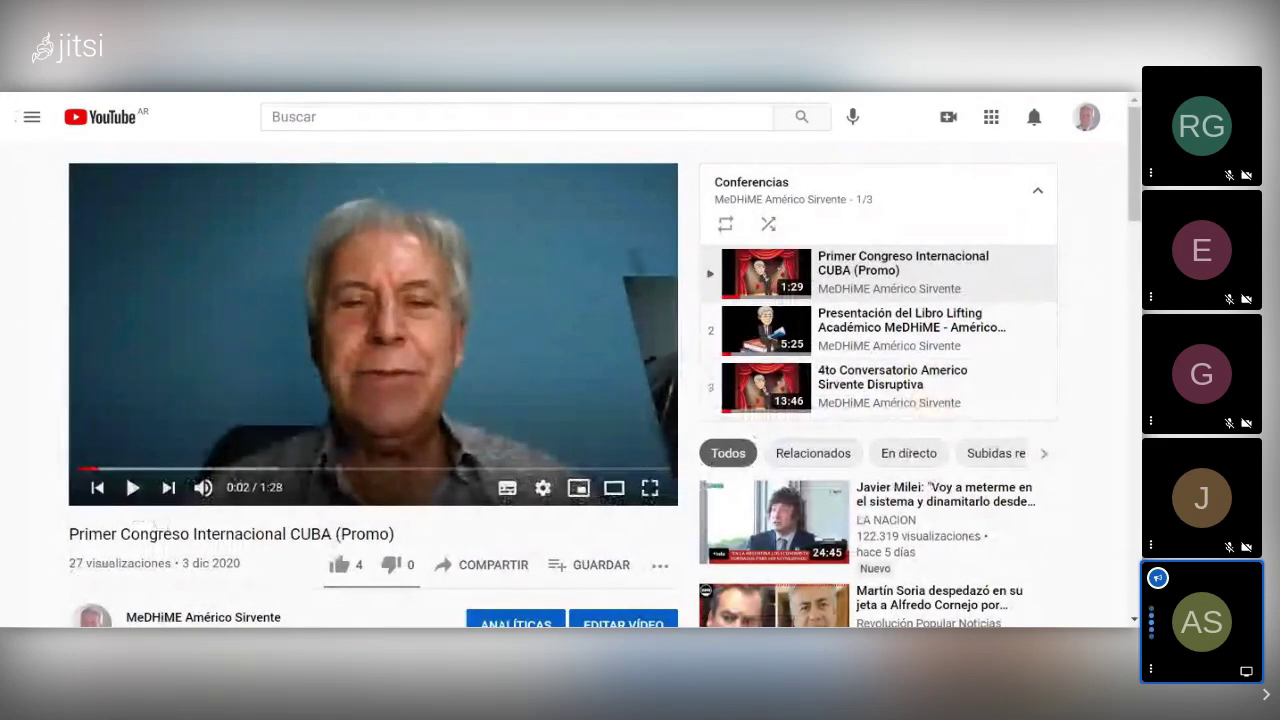
Return to the channel home page, close the mini-player and scroll up to the Subidas row.
key("alt+Left")
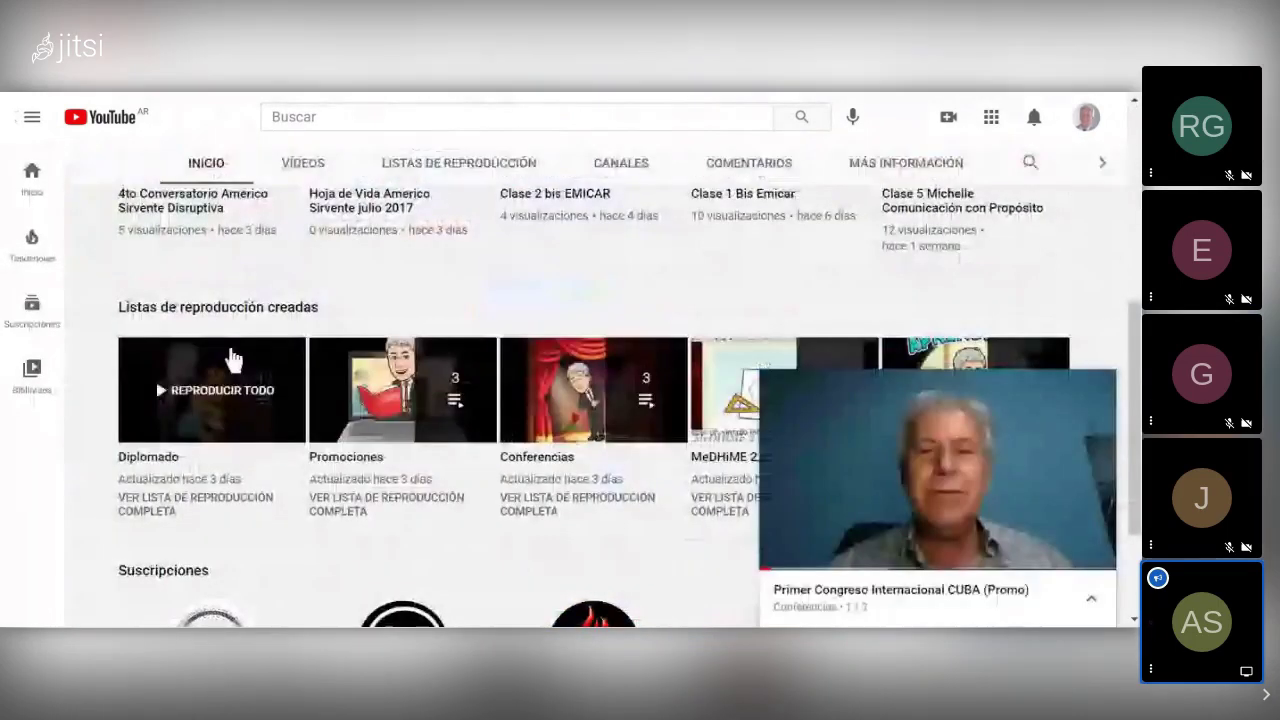
left_click(1100, 384)
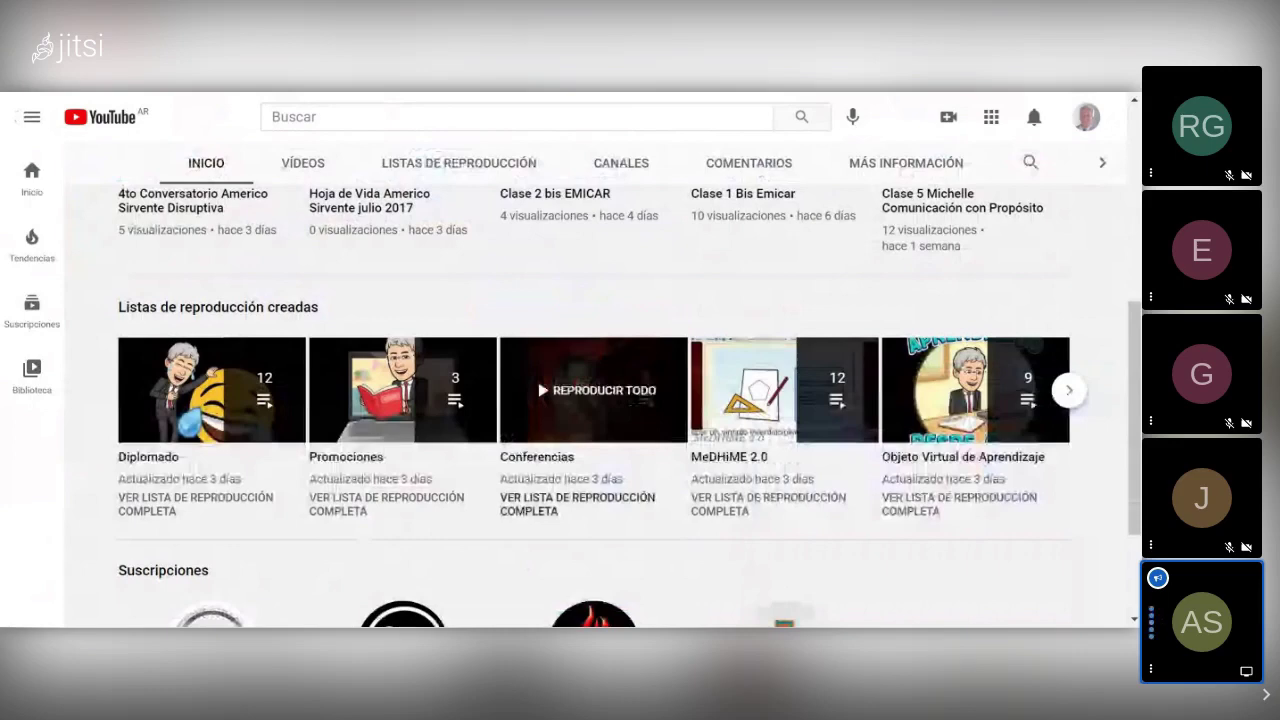
scroll(640, 385, "up", 2)
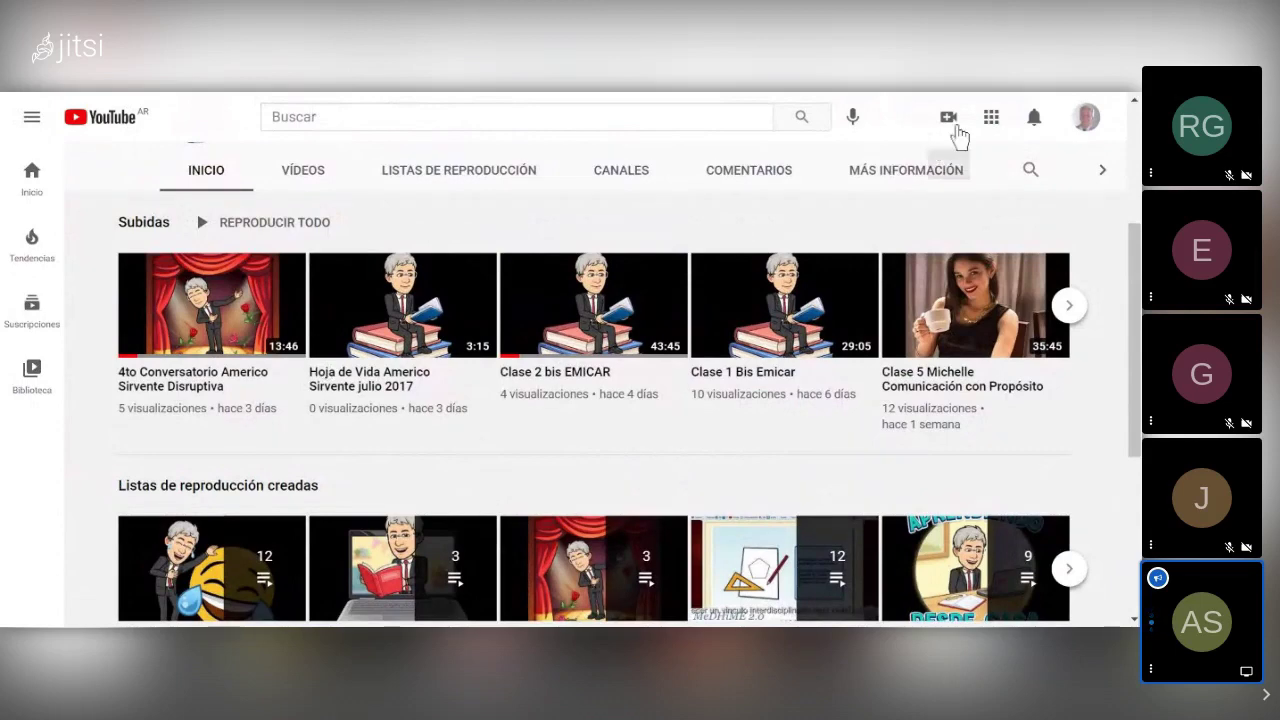
mouse_move(440, 277)
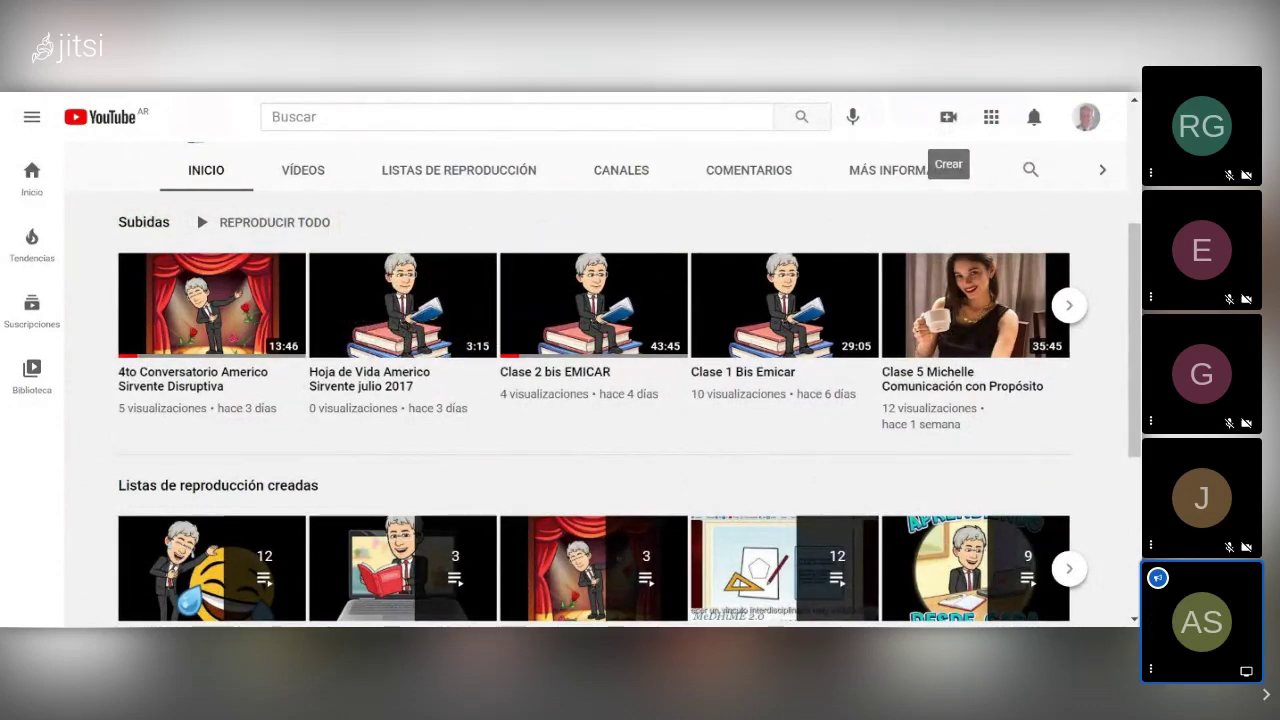
Start uploading visita a san Juan.mp4 through the Crear menu's Subir video option.
left_click(947, 120)
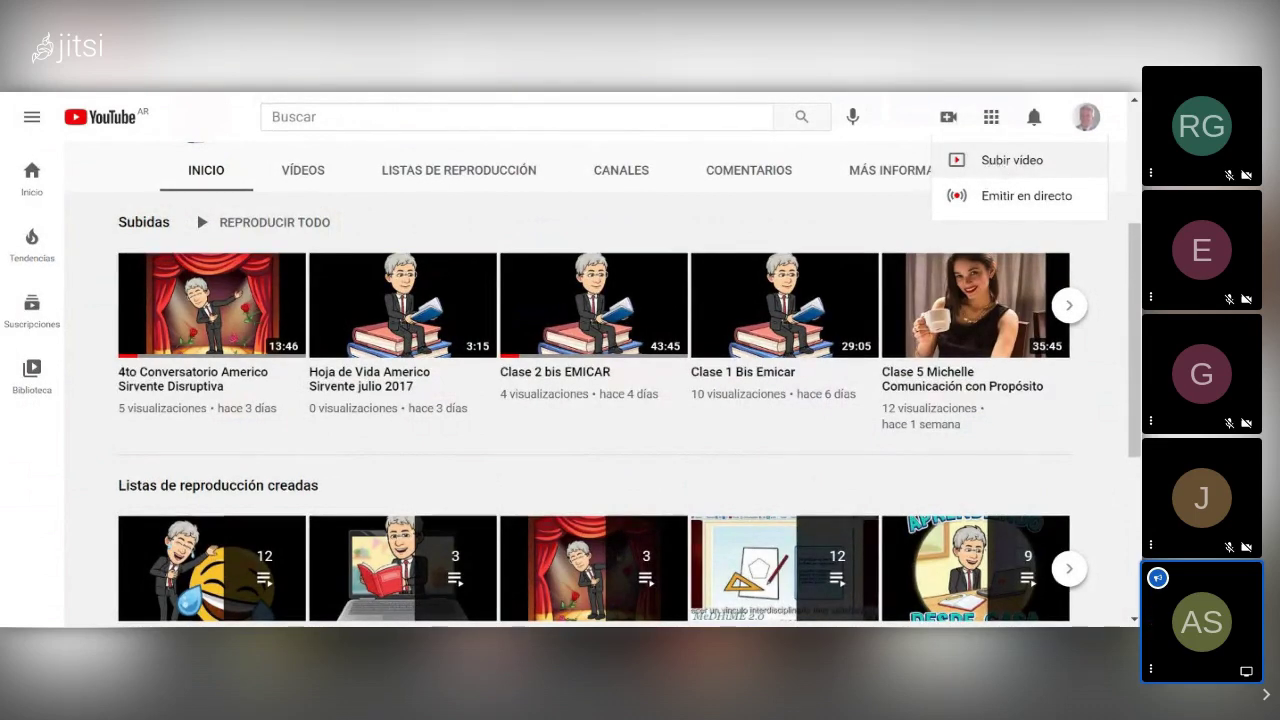
left_click(990, 176)
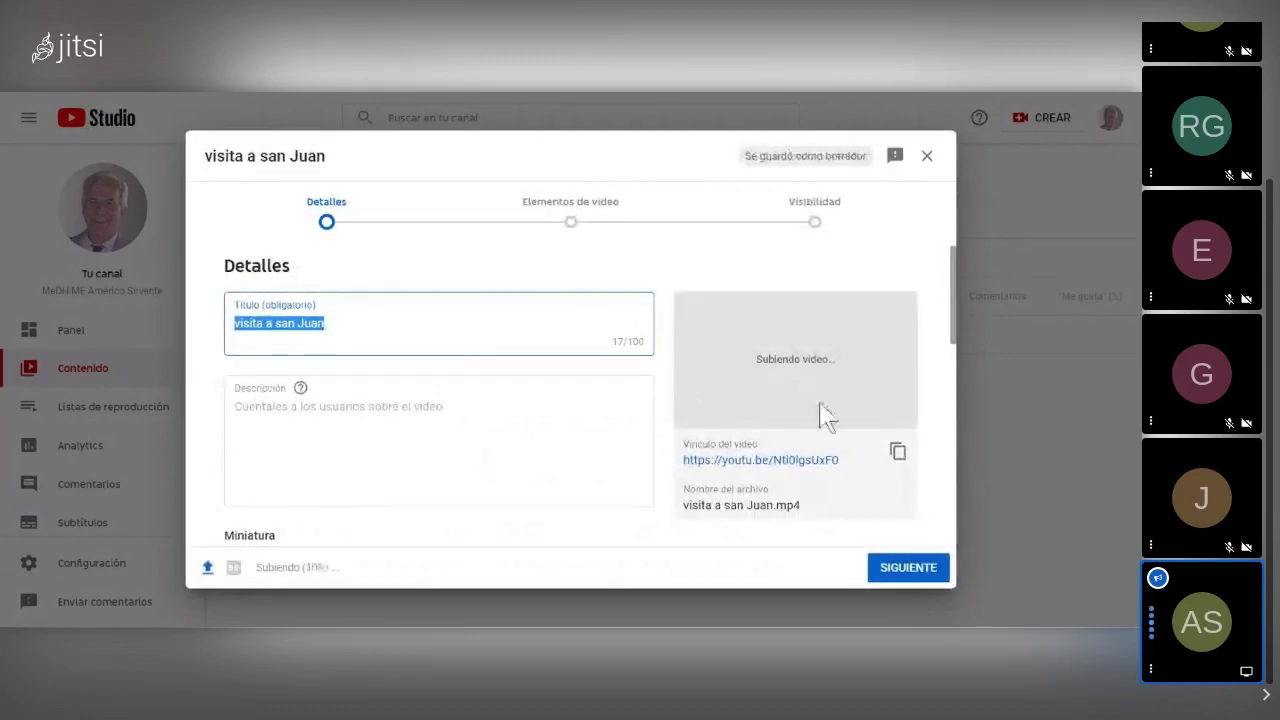
Write the author's name followed by 'datos y descripción.' in the Descripción field.
left_click(399, 326)
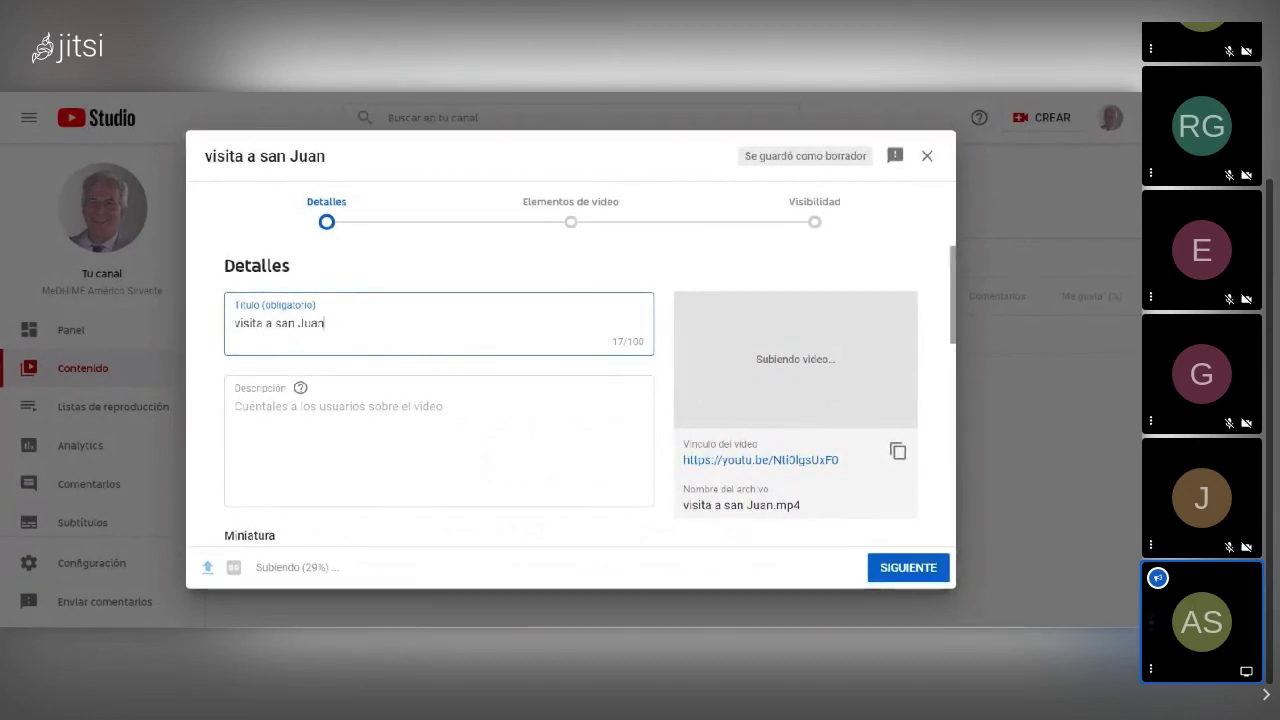
left_click(240, 410)
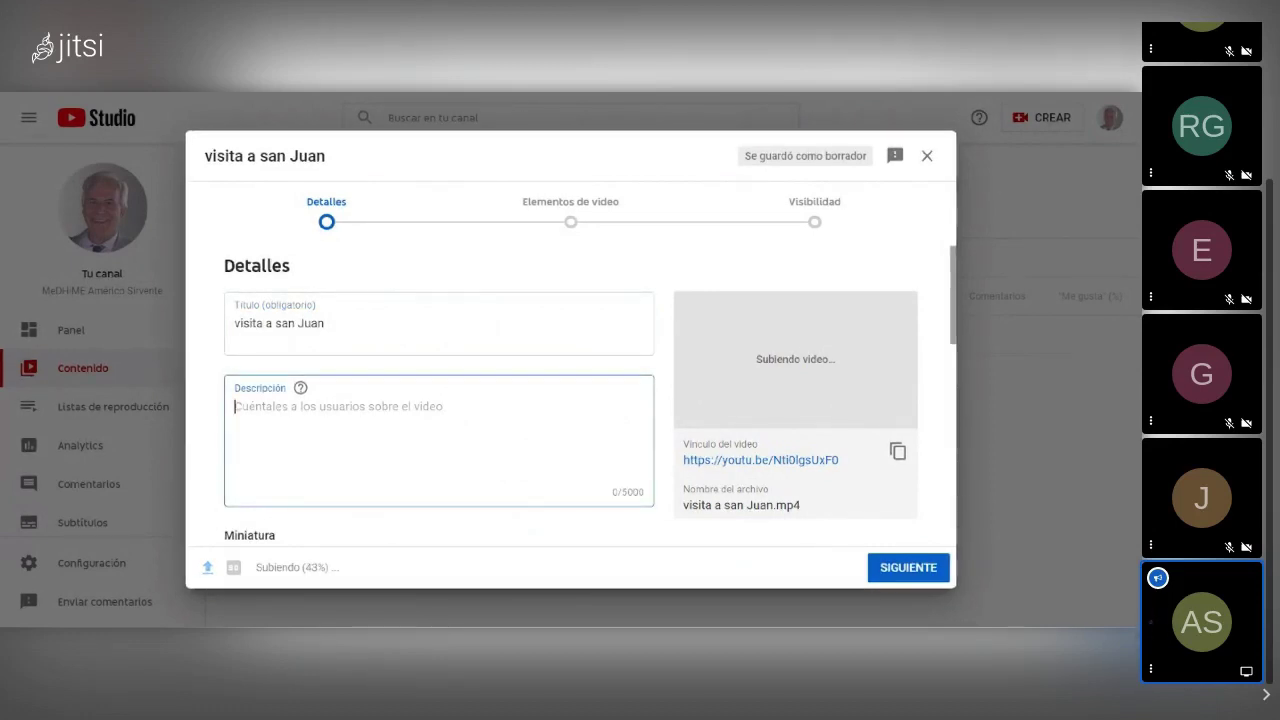
type("Franco")
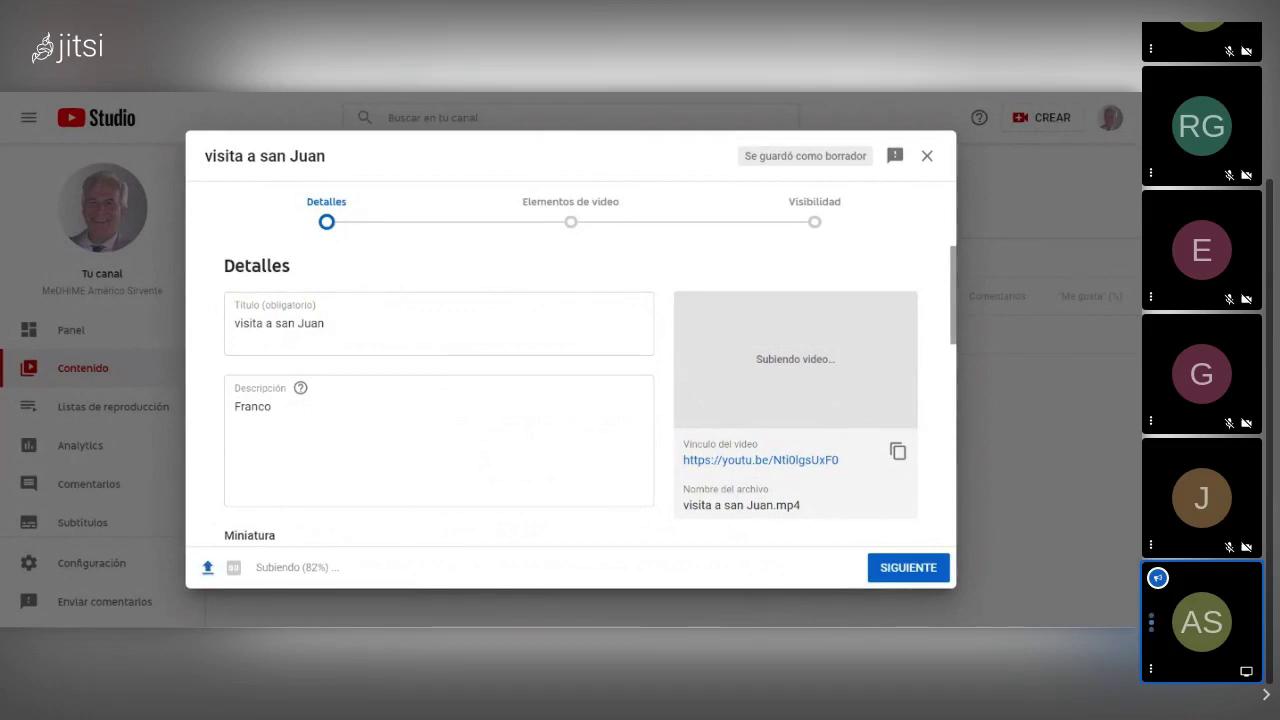
left_click(350, 430)
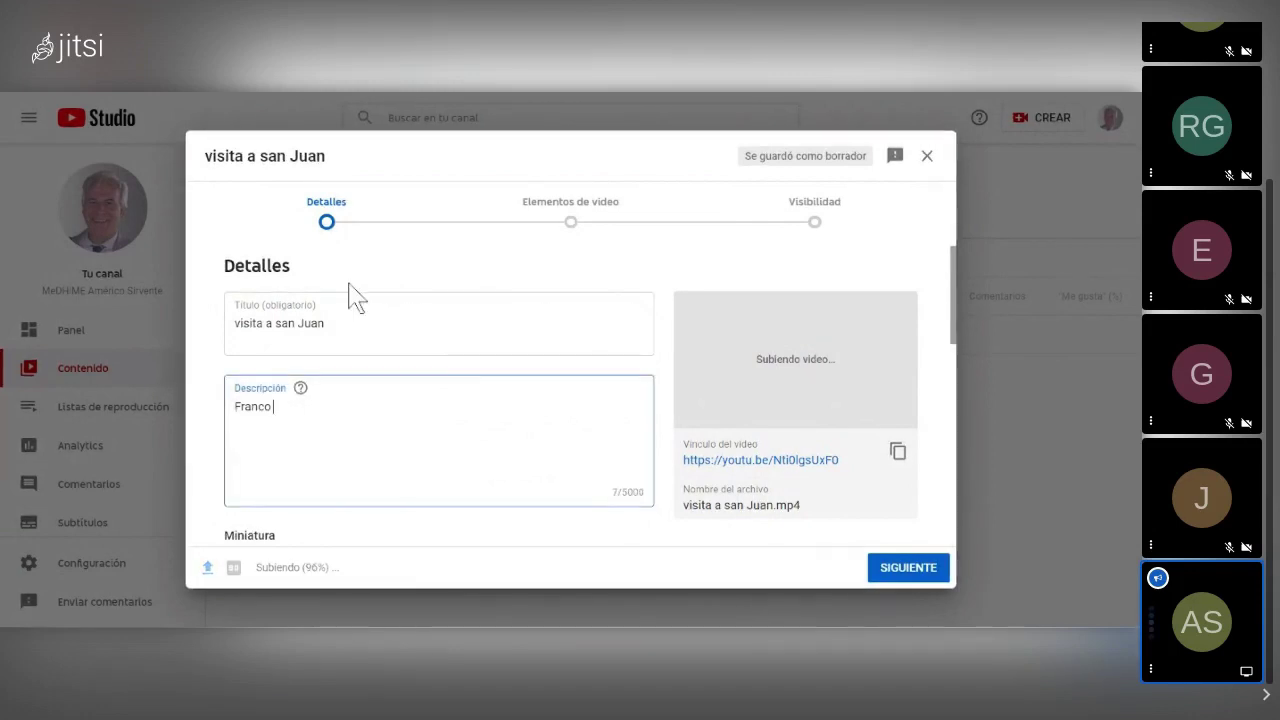
type("Cardo")
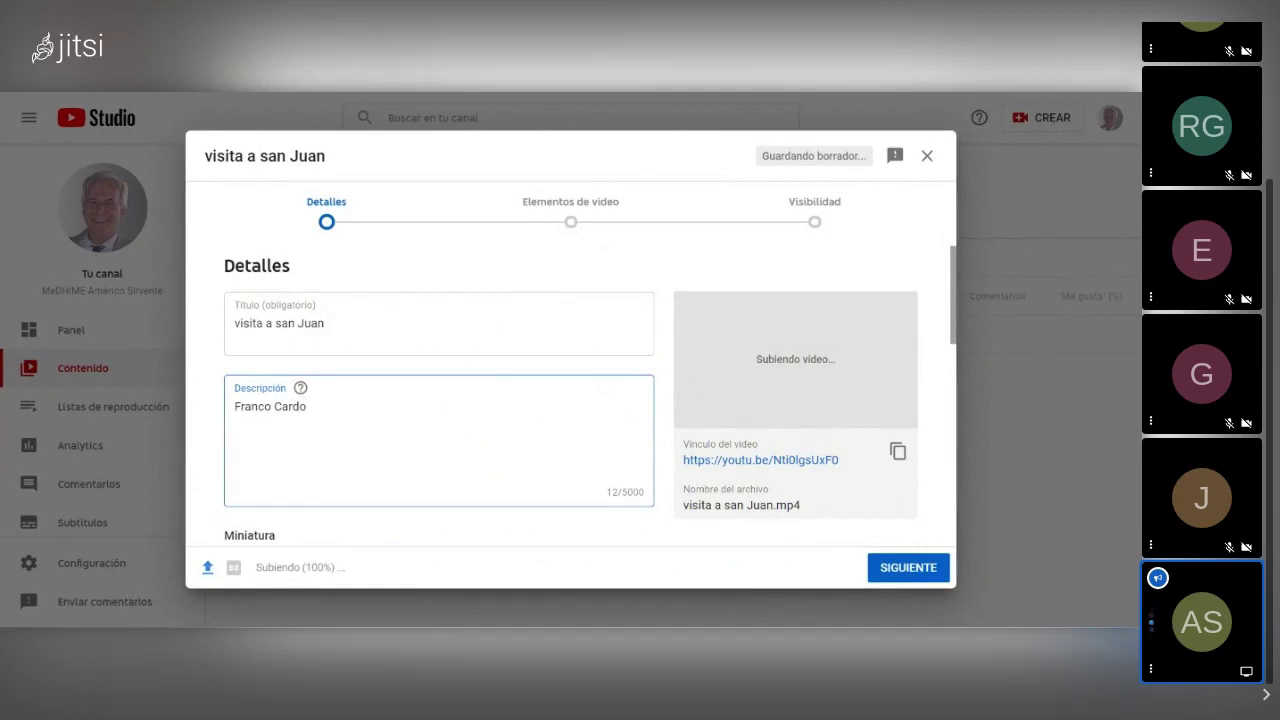
type("zo")
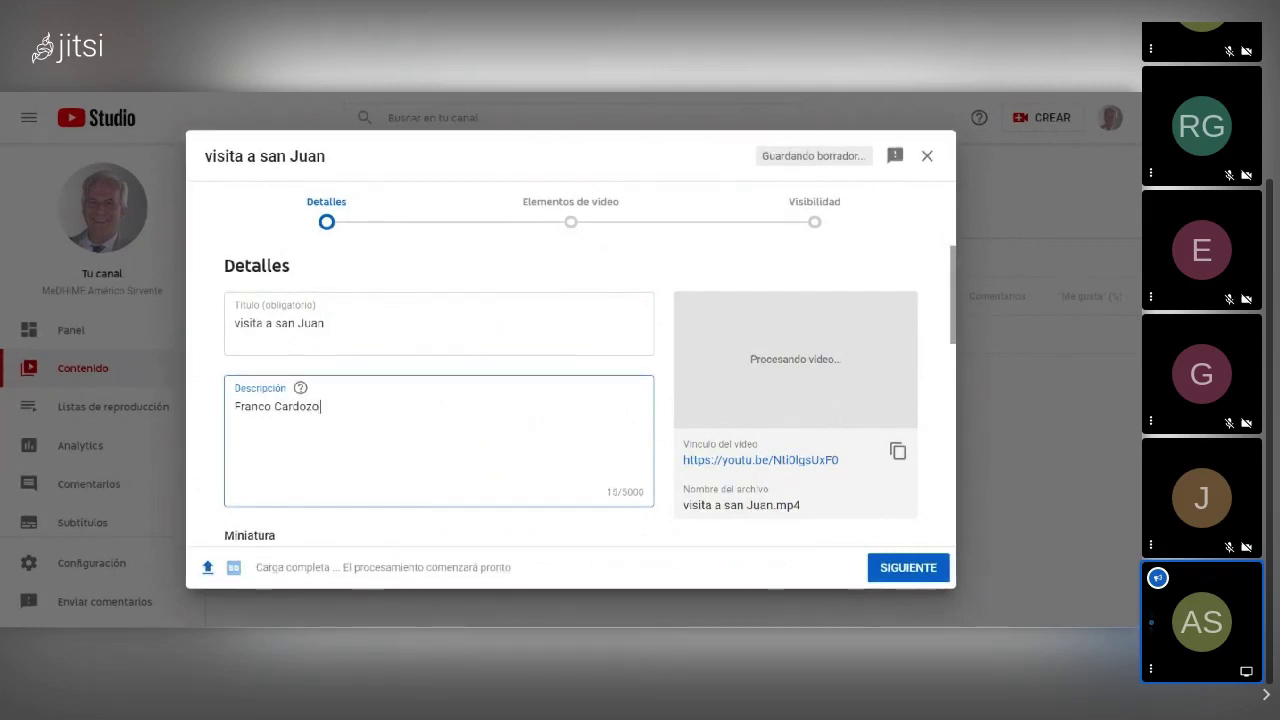
type(" . E")
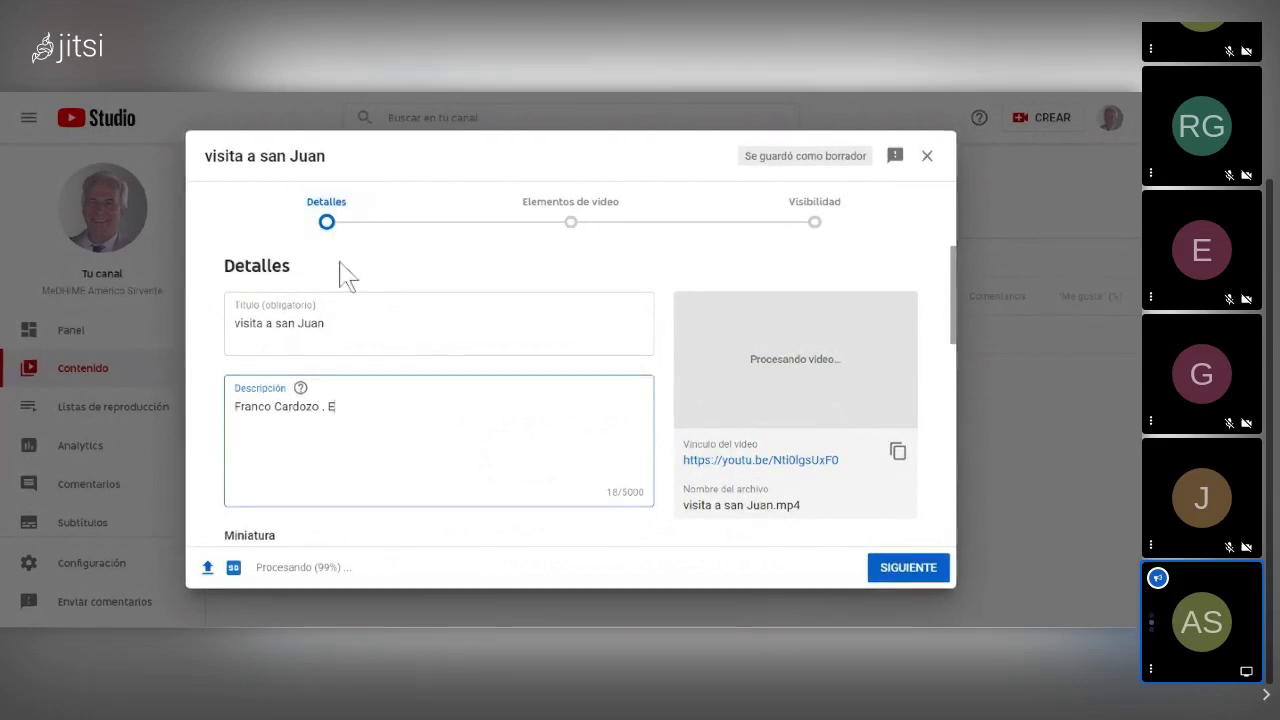
scroll(395, 400, "down", 2)
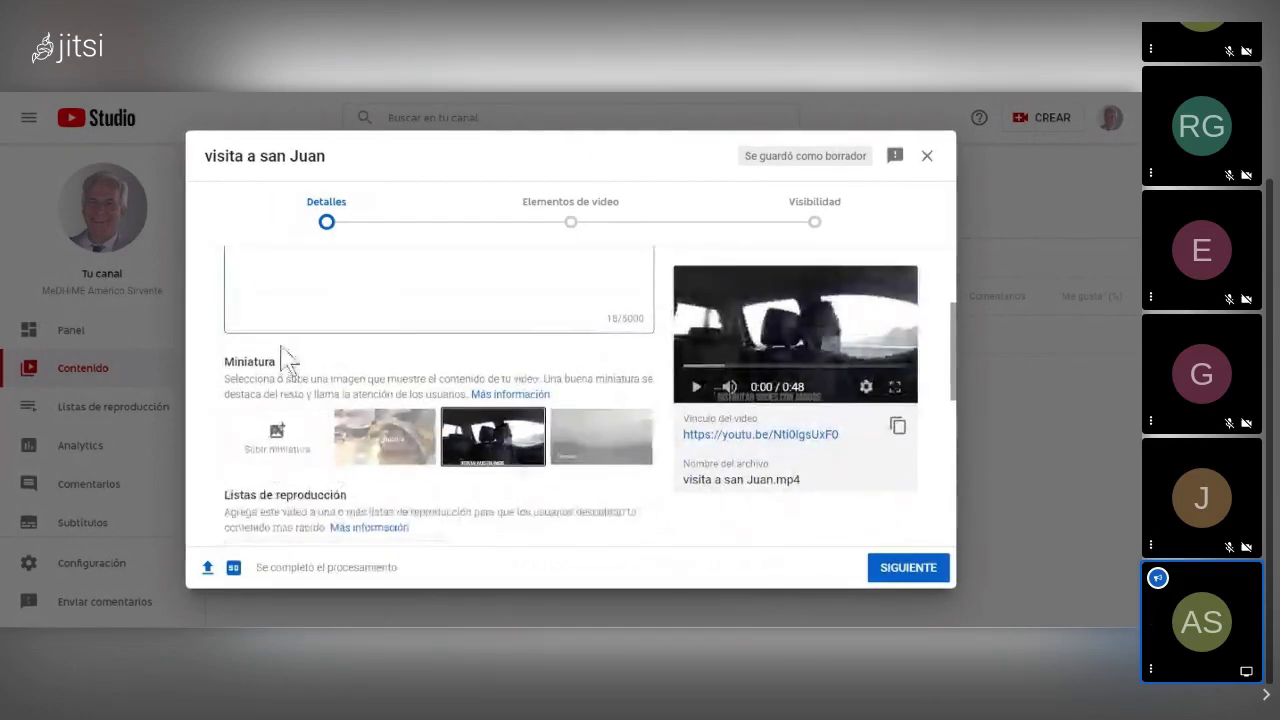
scroll(288, 357, "up", 3)
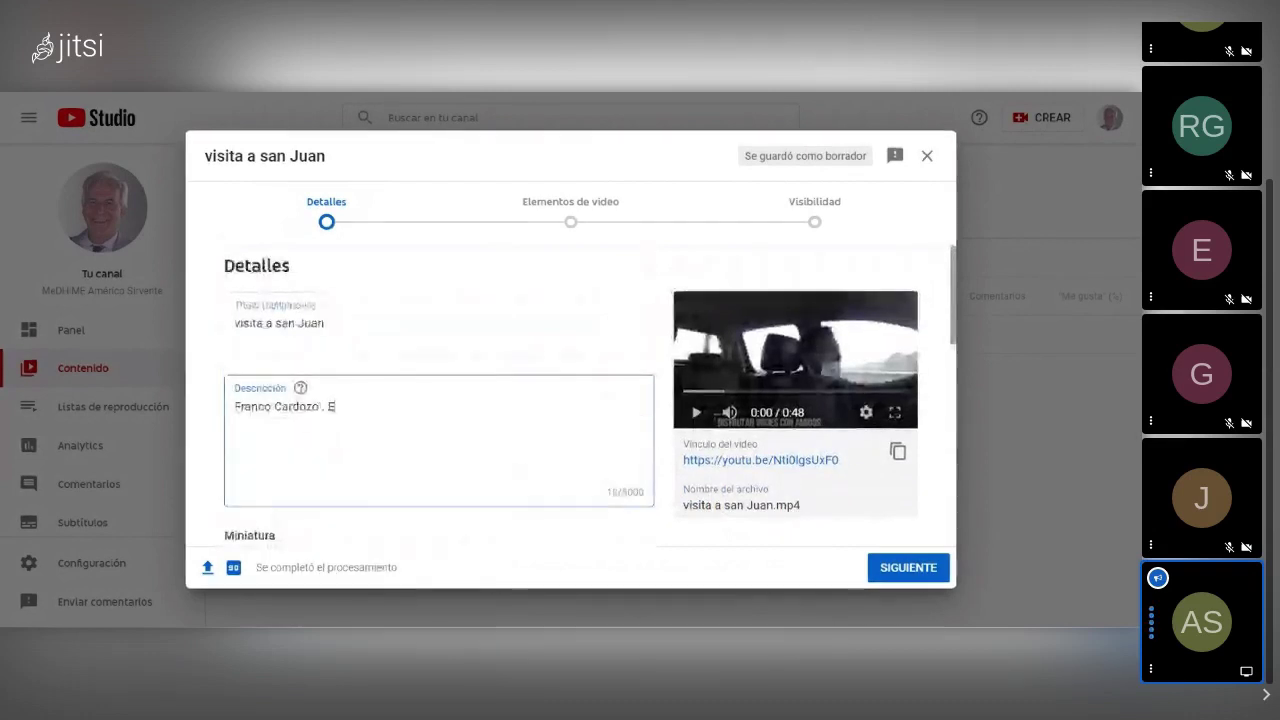
key("BackSpace")
type("d")
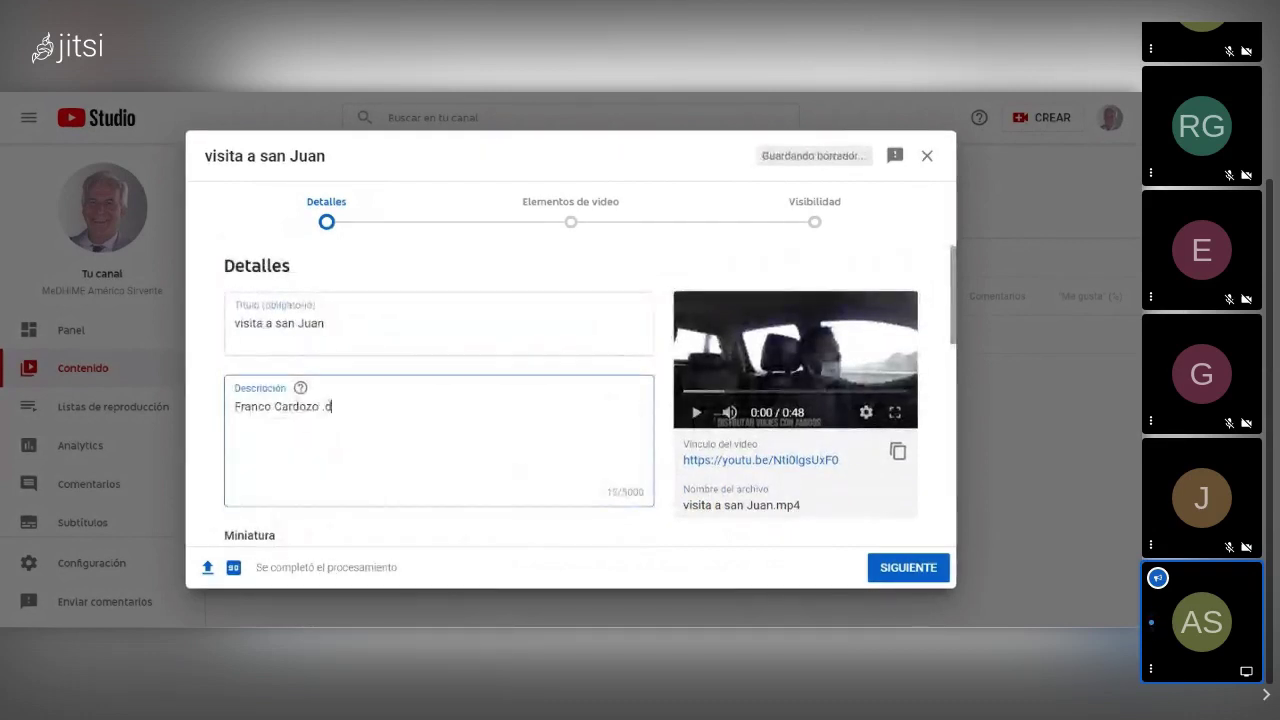
type("atos y ")
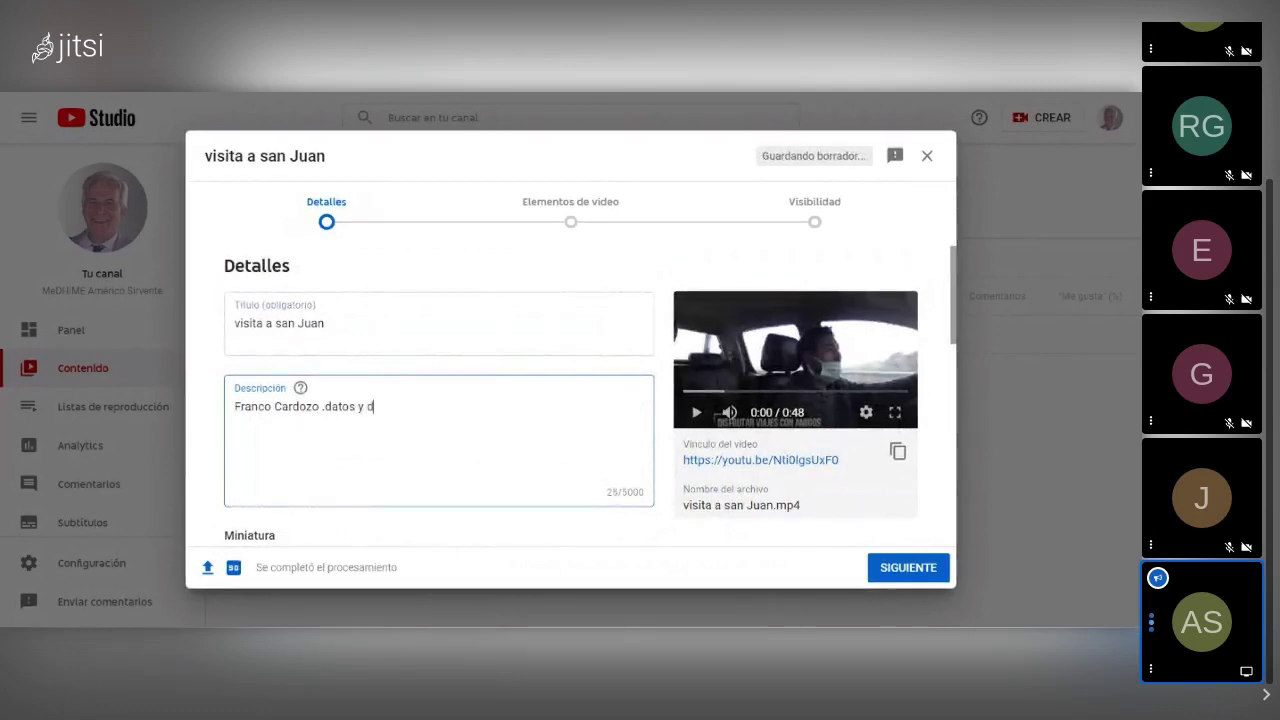
type("descripción")
key("Return")
key("Return")
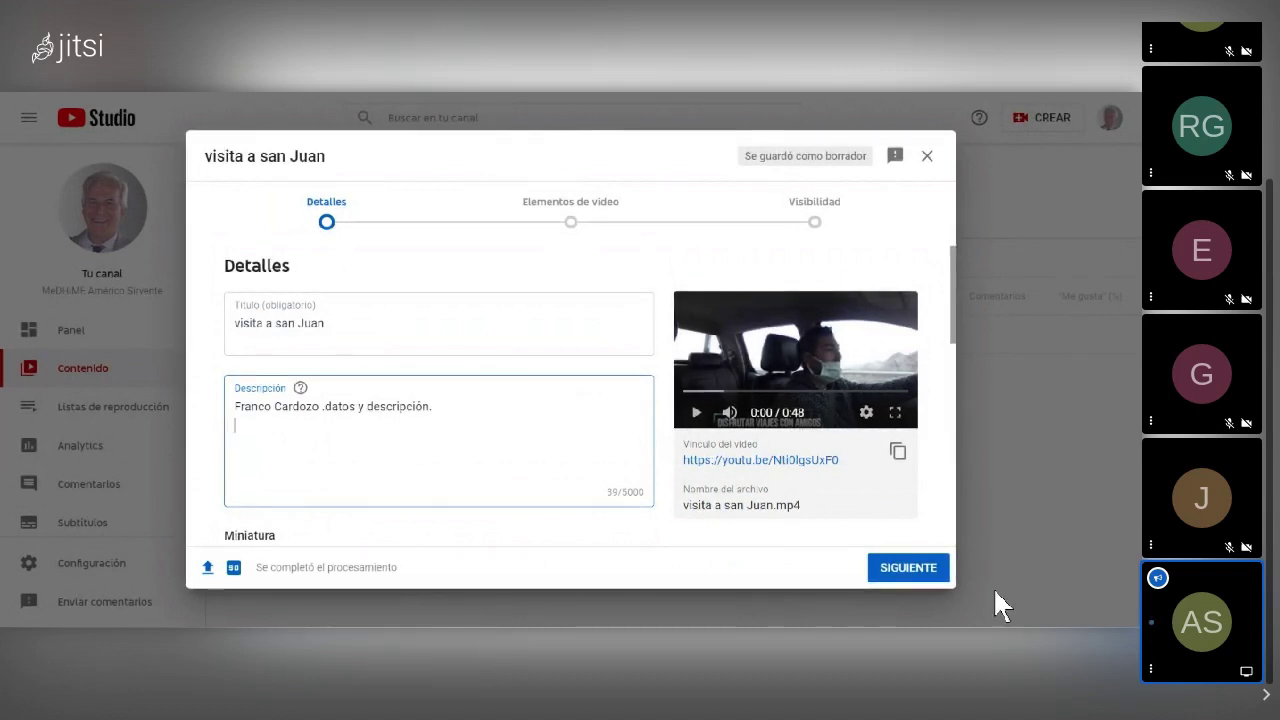
left_click(555, 598)
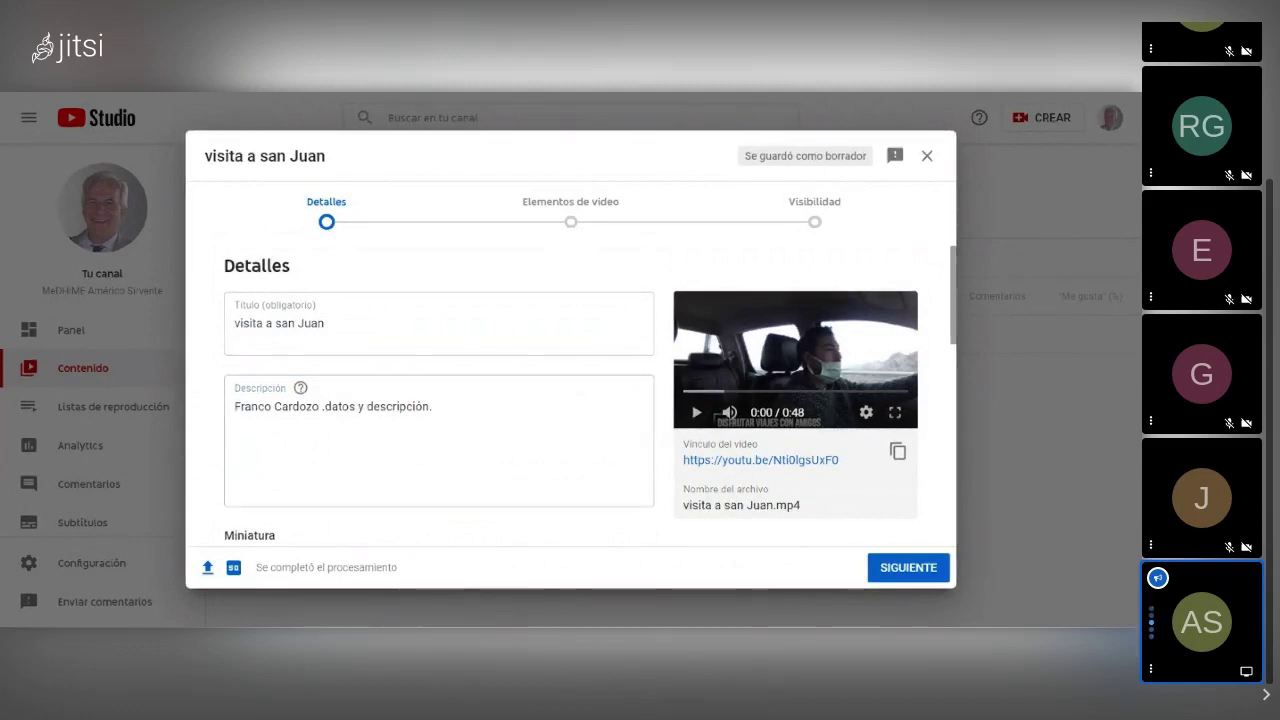
left_click(240, 430)
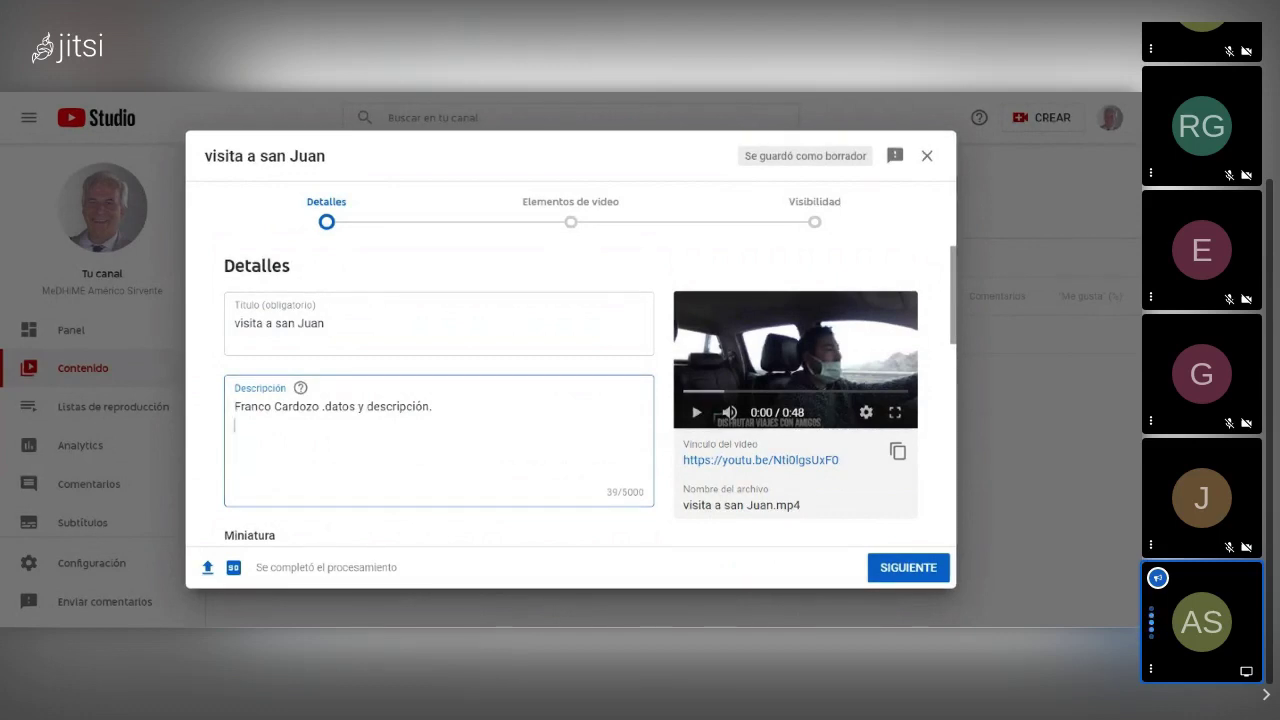
Upload the Aprendiendo cartoon image as the video's custom thumbnail.
scroll(570, 400, "down", 2)
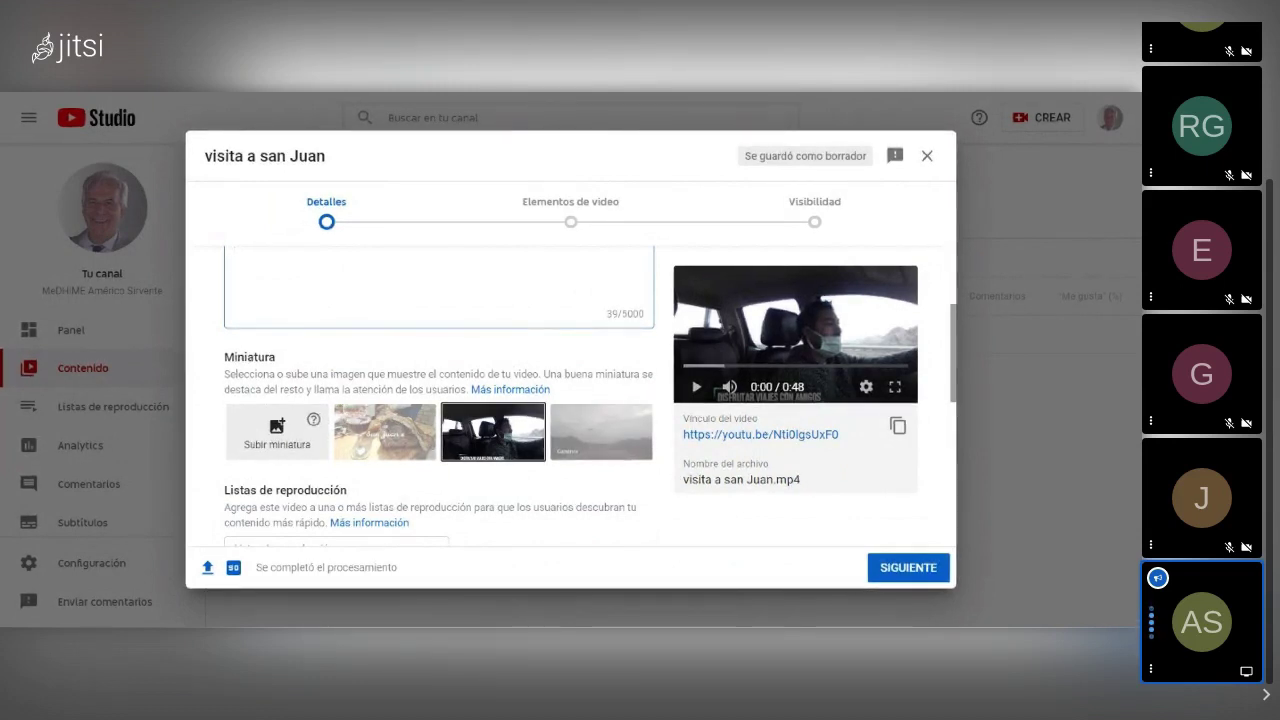
left_click(252, 440)
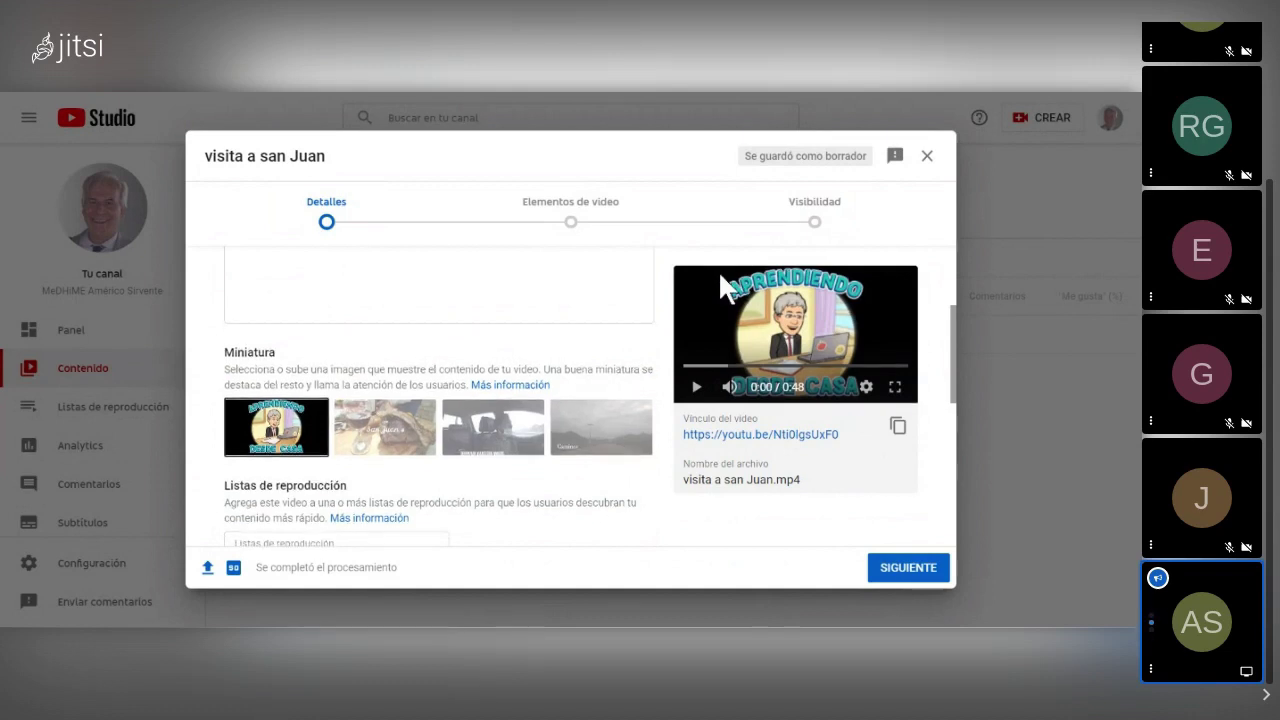
scroll(718, 270, "down", 1)
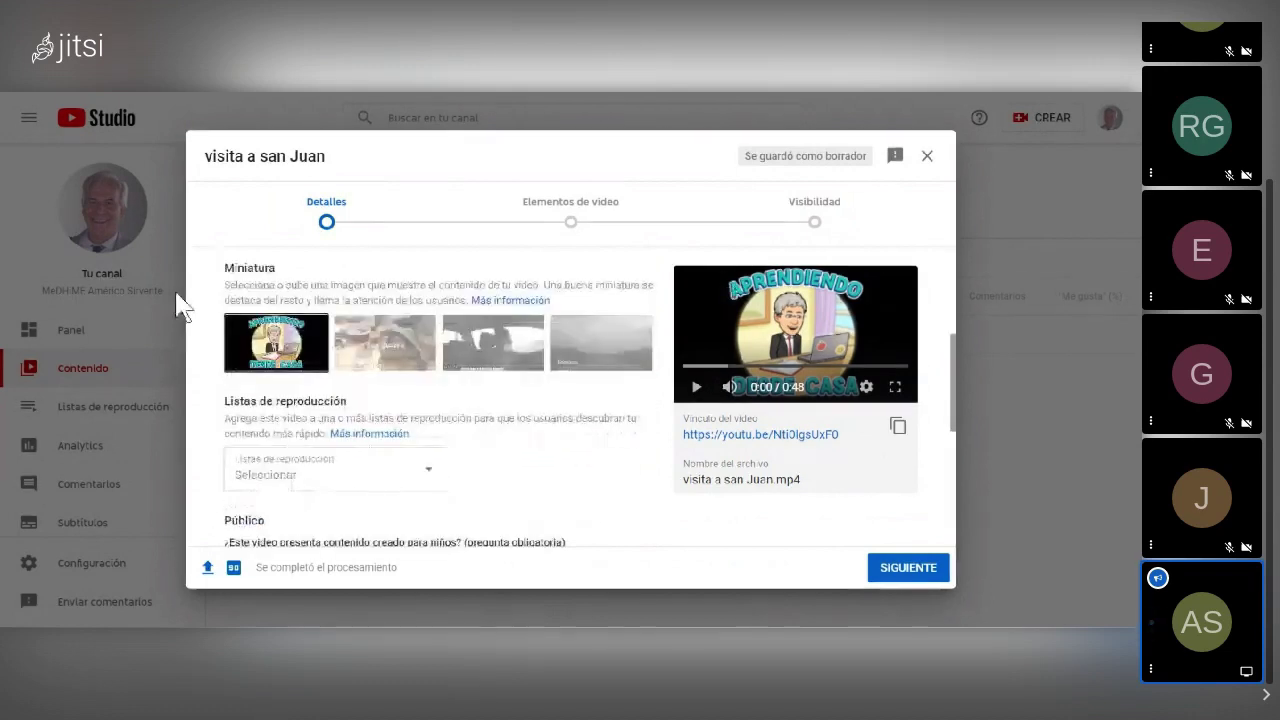
Assign the video to the Emicar playlist, leaving Objeto Virtual de Aprendizaje unchecked.
left_click(433, 474)
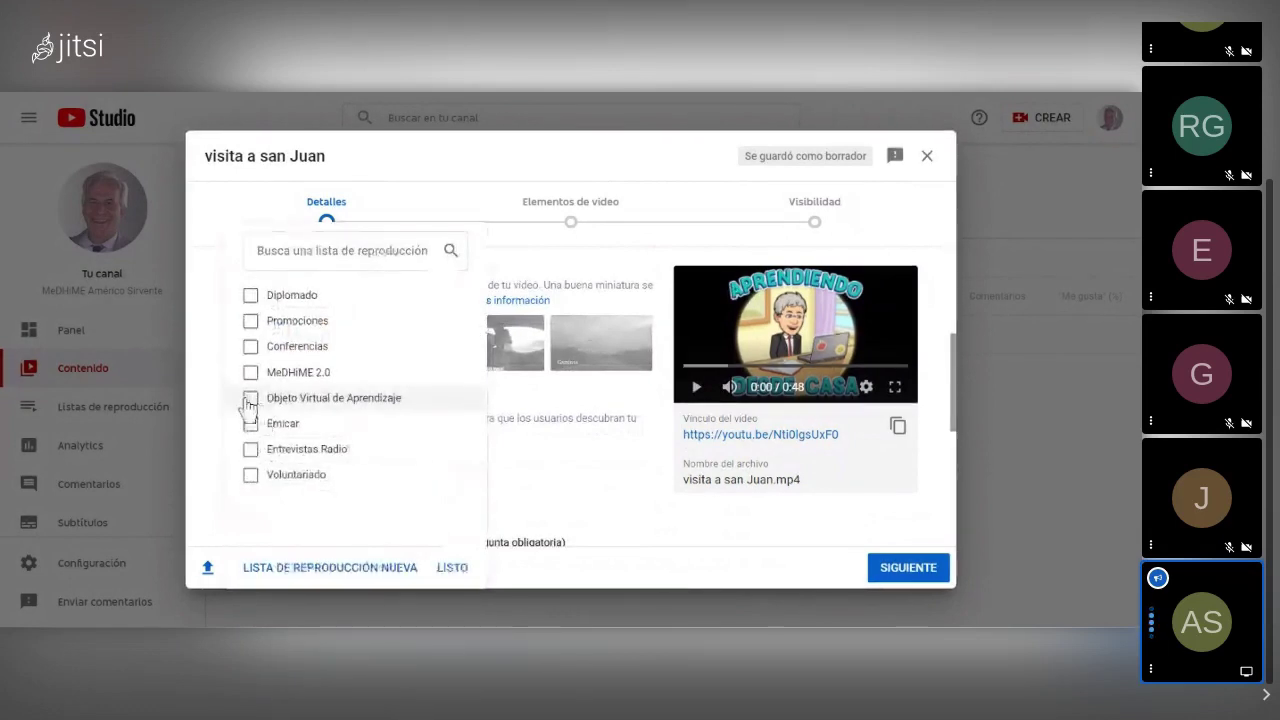
left_click(249, 399)
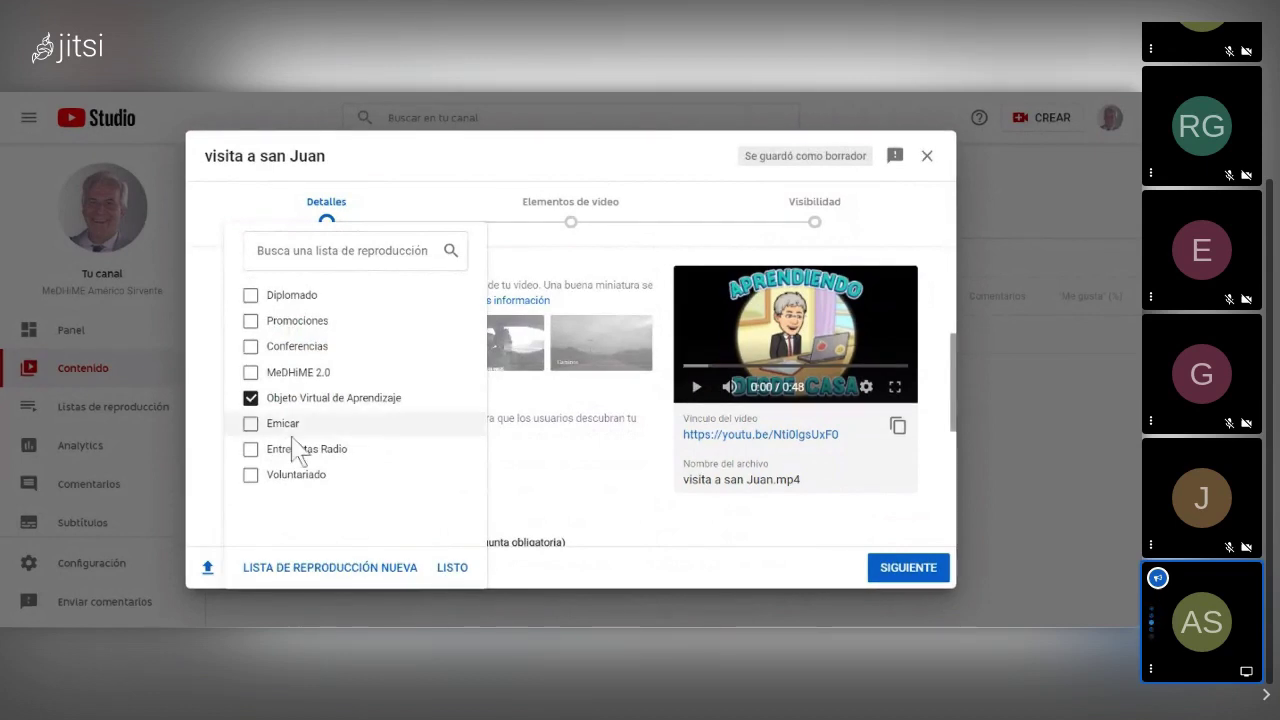
left_click(250, 397)
left_click(250, 423)
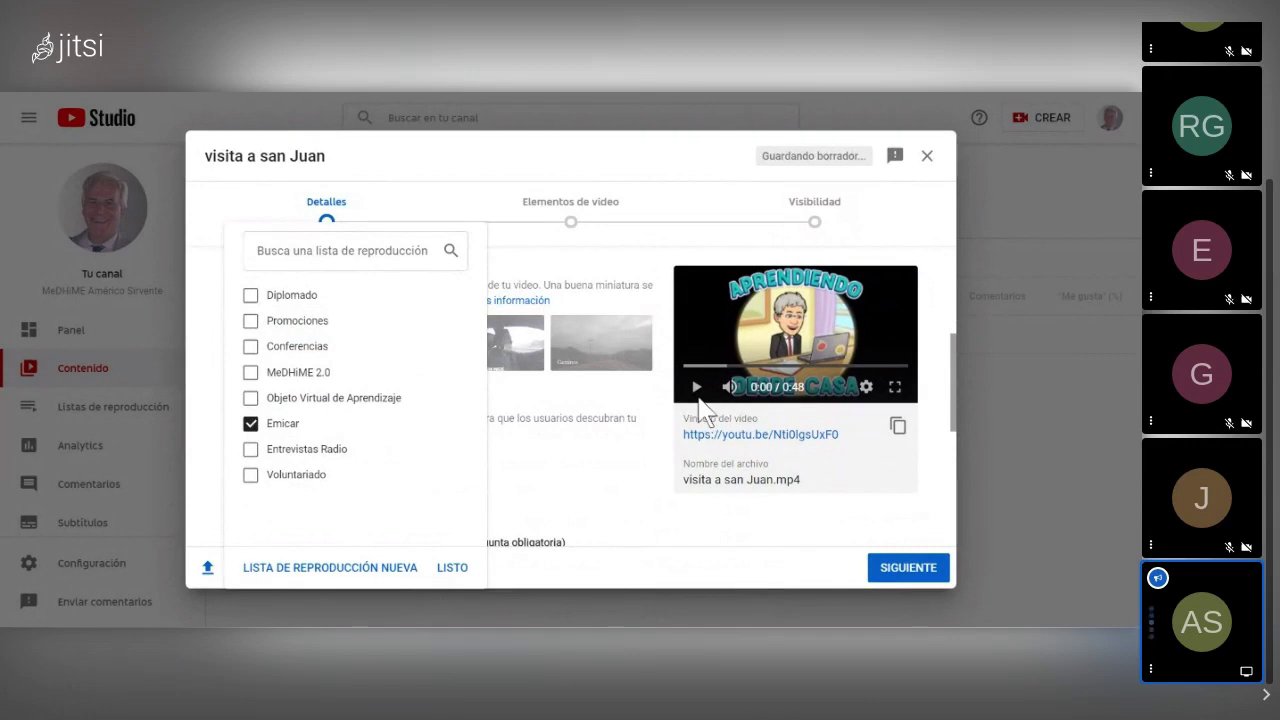
left_click(451, 568)
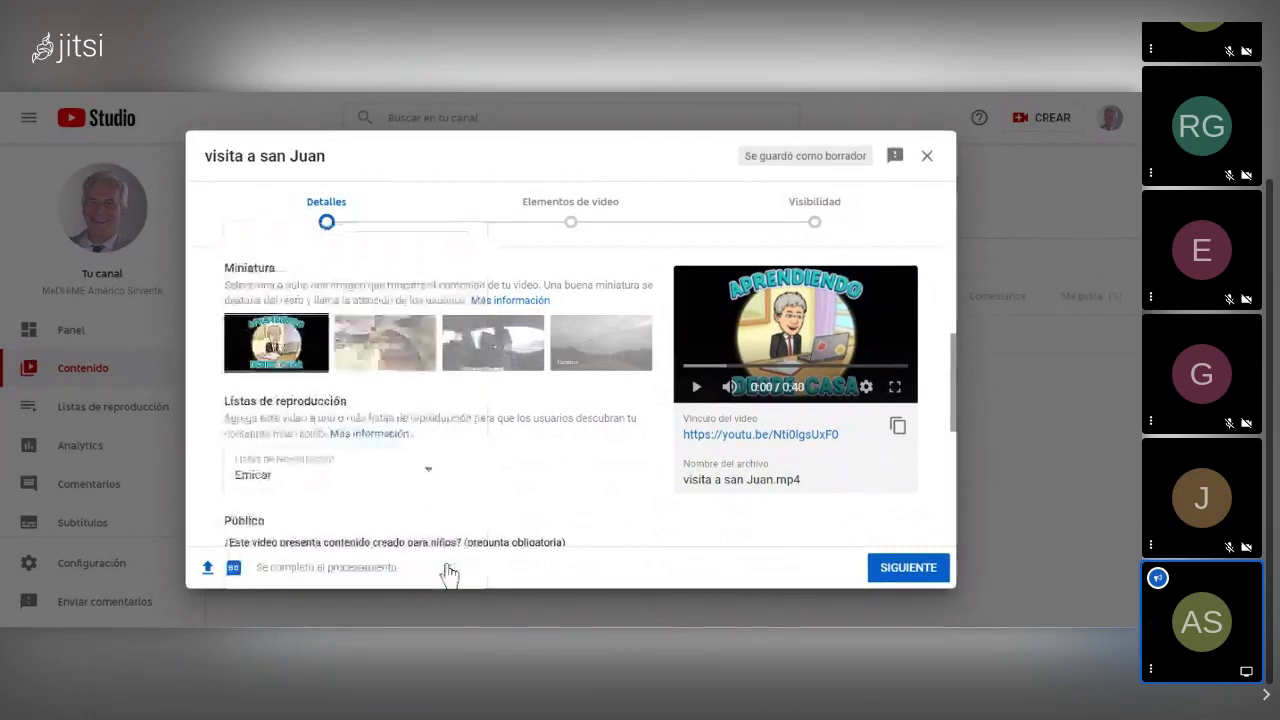
Choose 'No, no es contenido creado para niños' and expand the additional video options.
scroll(467, 503, "down", 2)
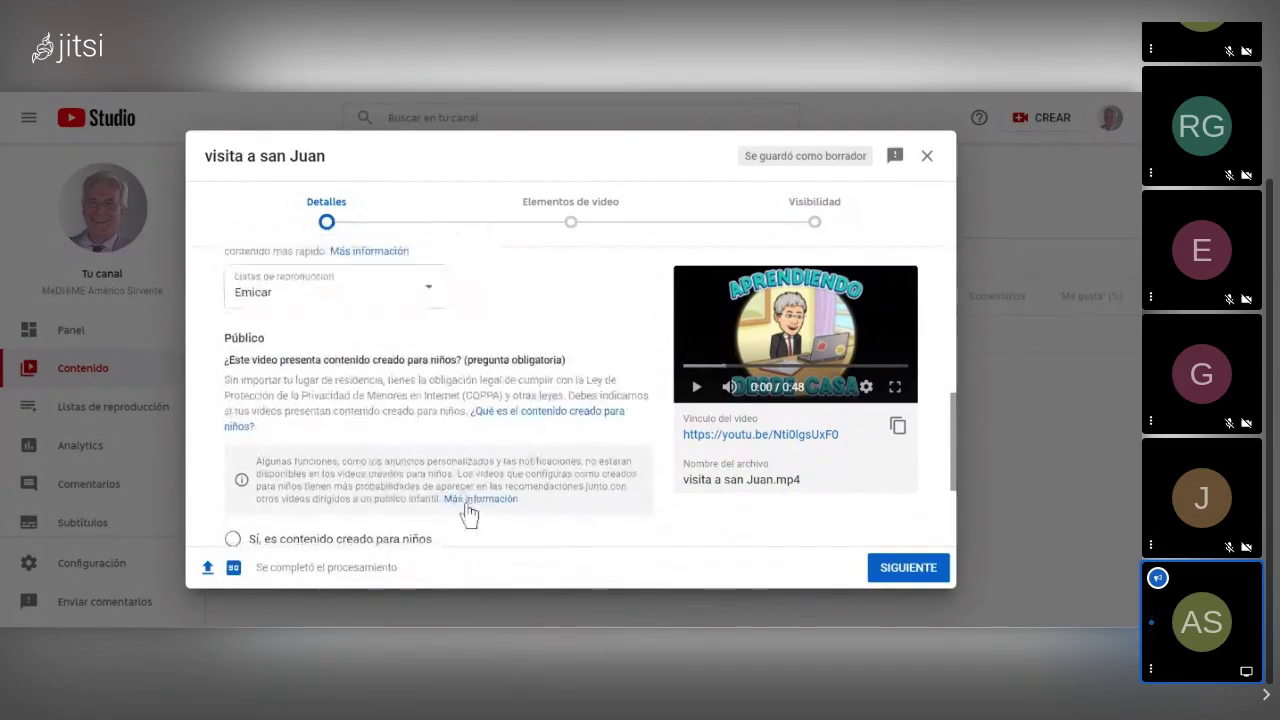
scroll(470, 513, "down", 2)
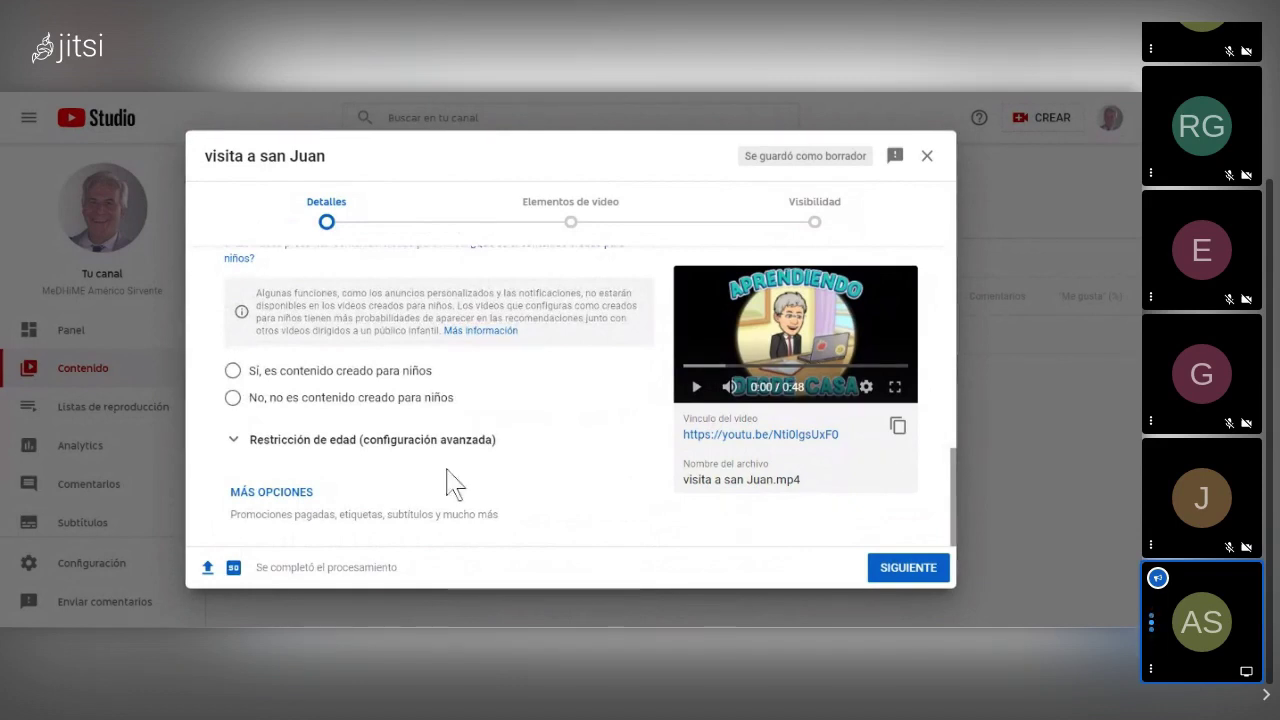
left_click(232, 397)
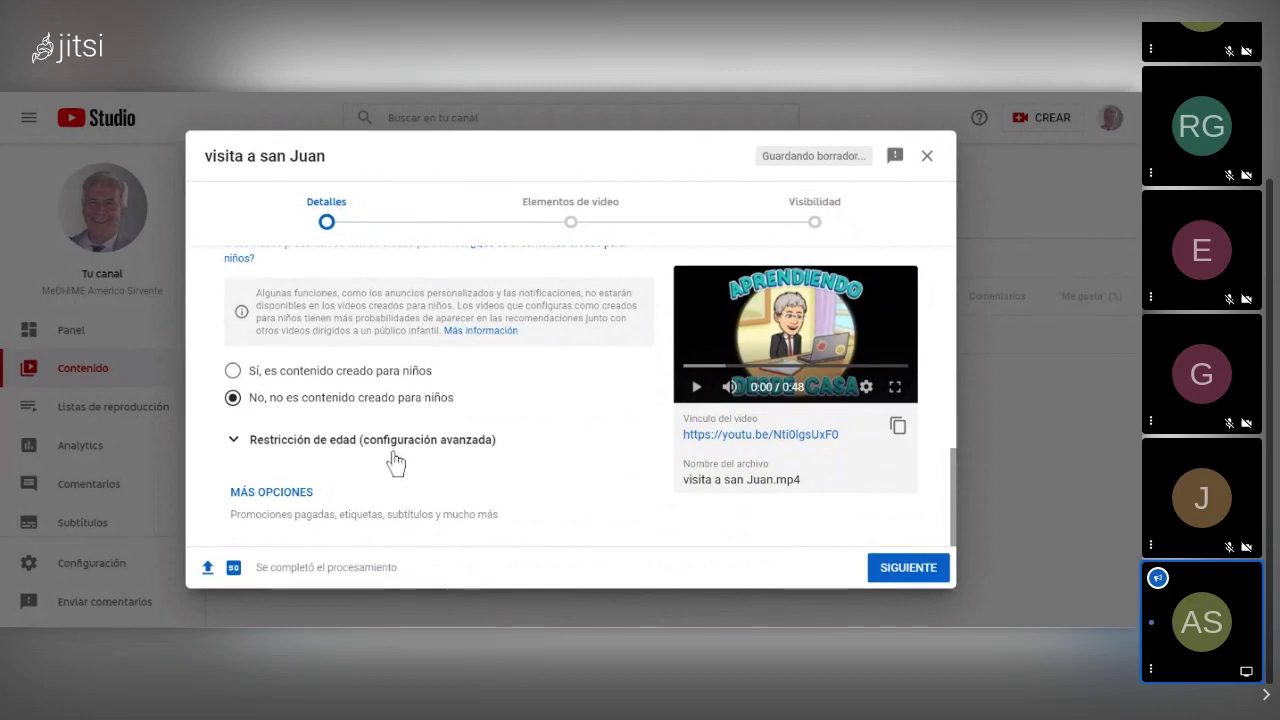
left_click(270, 493)
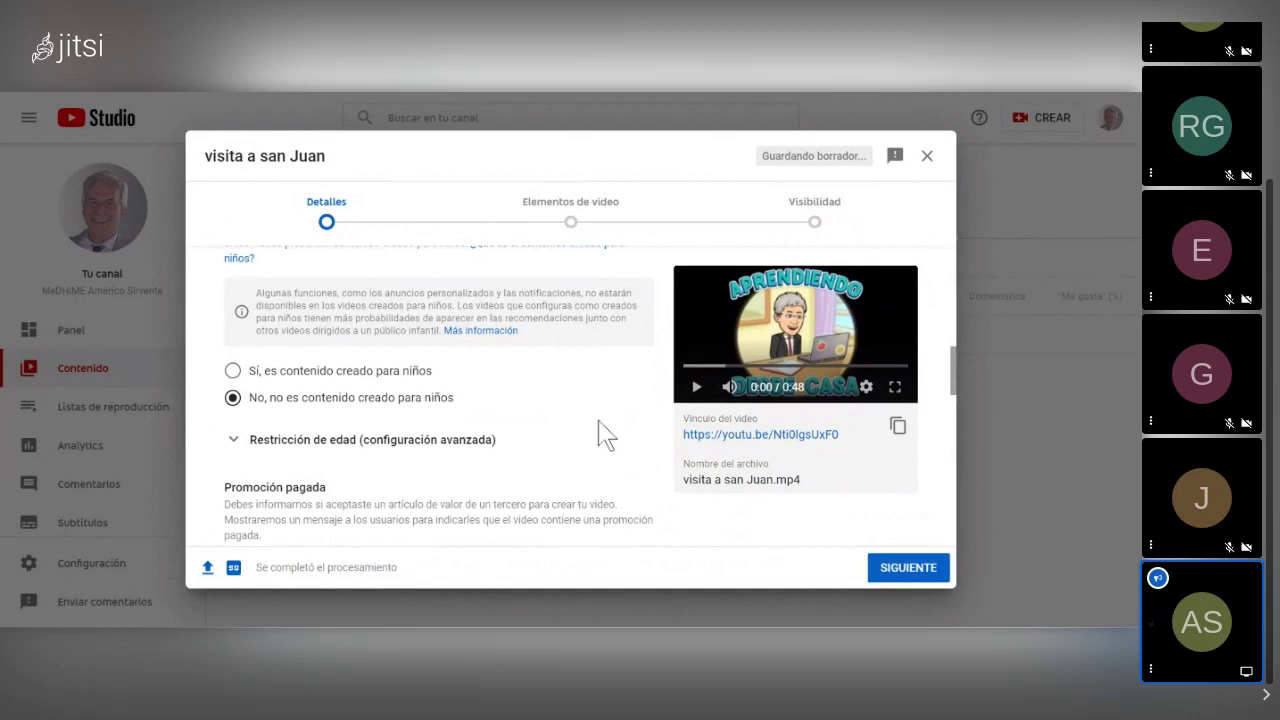
scroll(607, 435, "down", 5)
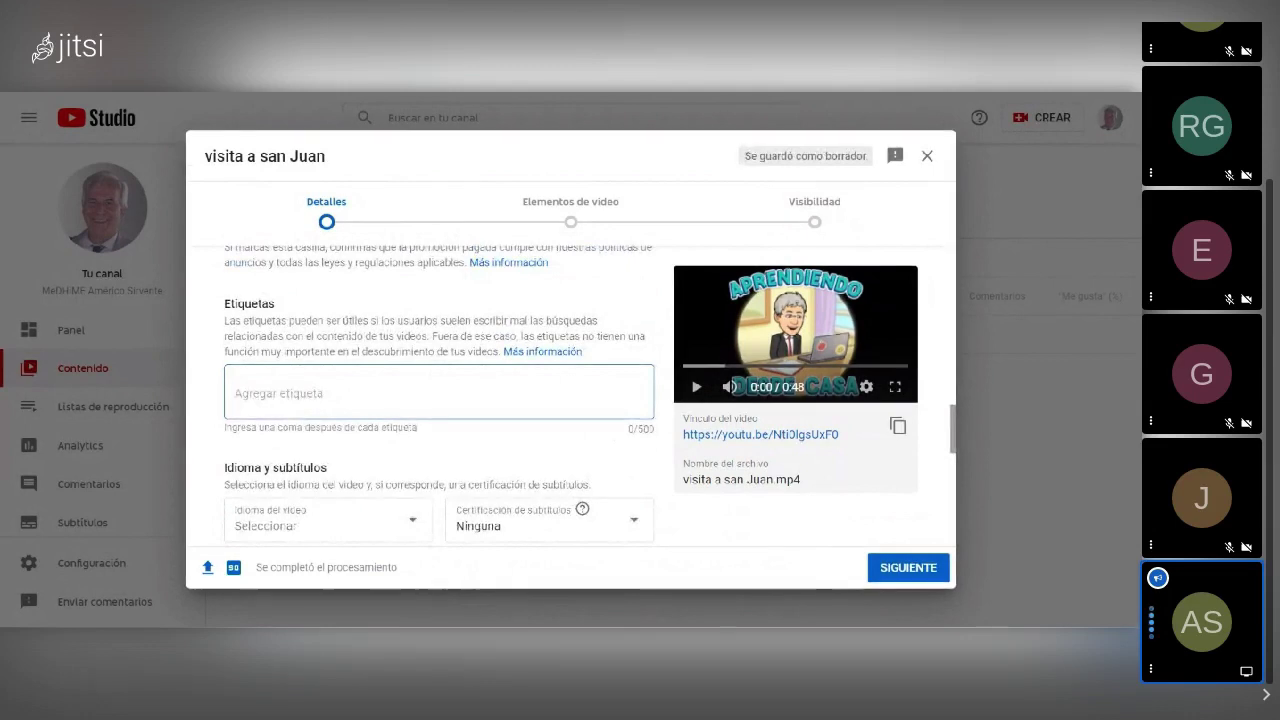
Add two tags in Etiquetas: the author's full name and turismo.
type("Franco Ca")
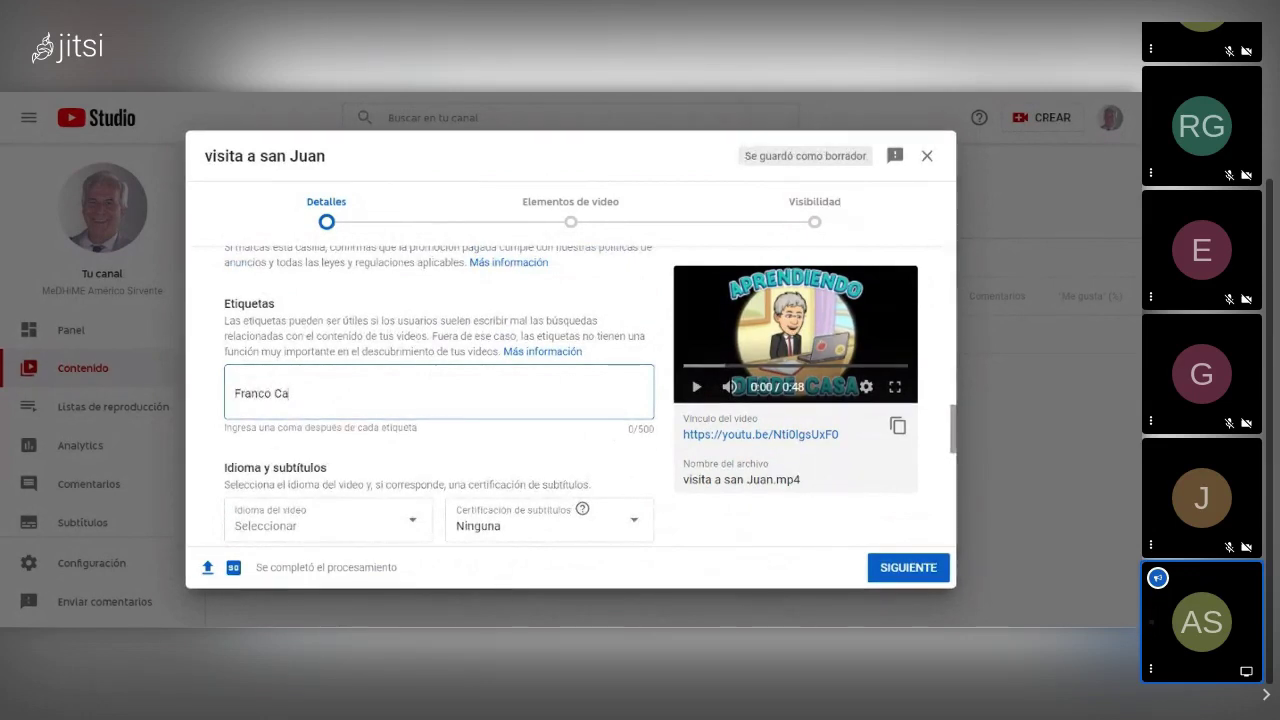
type("rdozo")
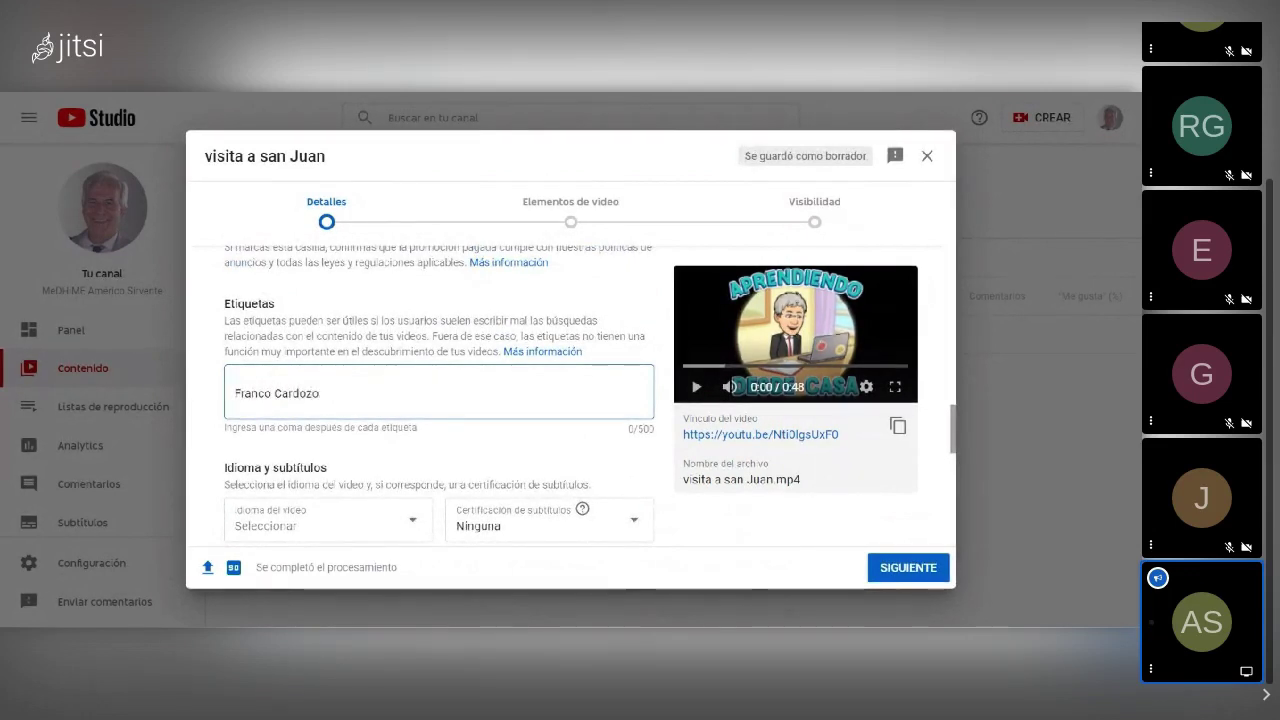
key("Return")
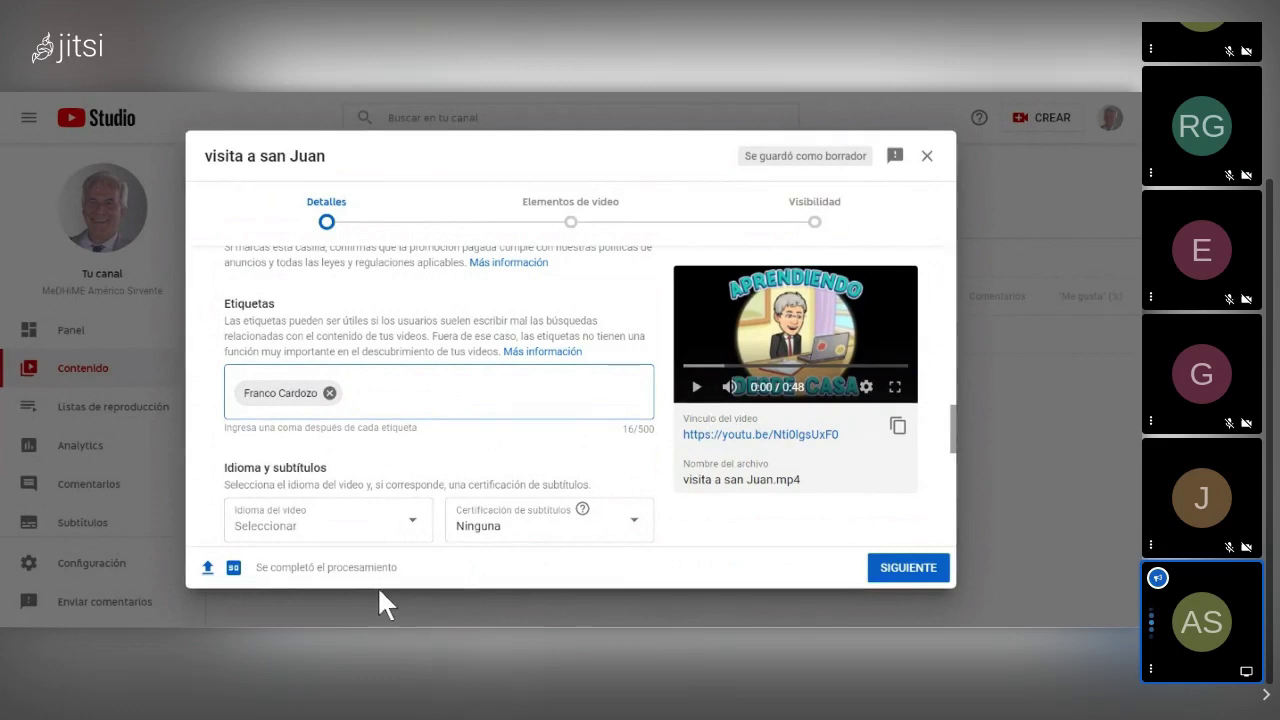
type("turismo")
key("comma")
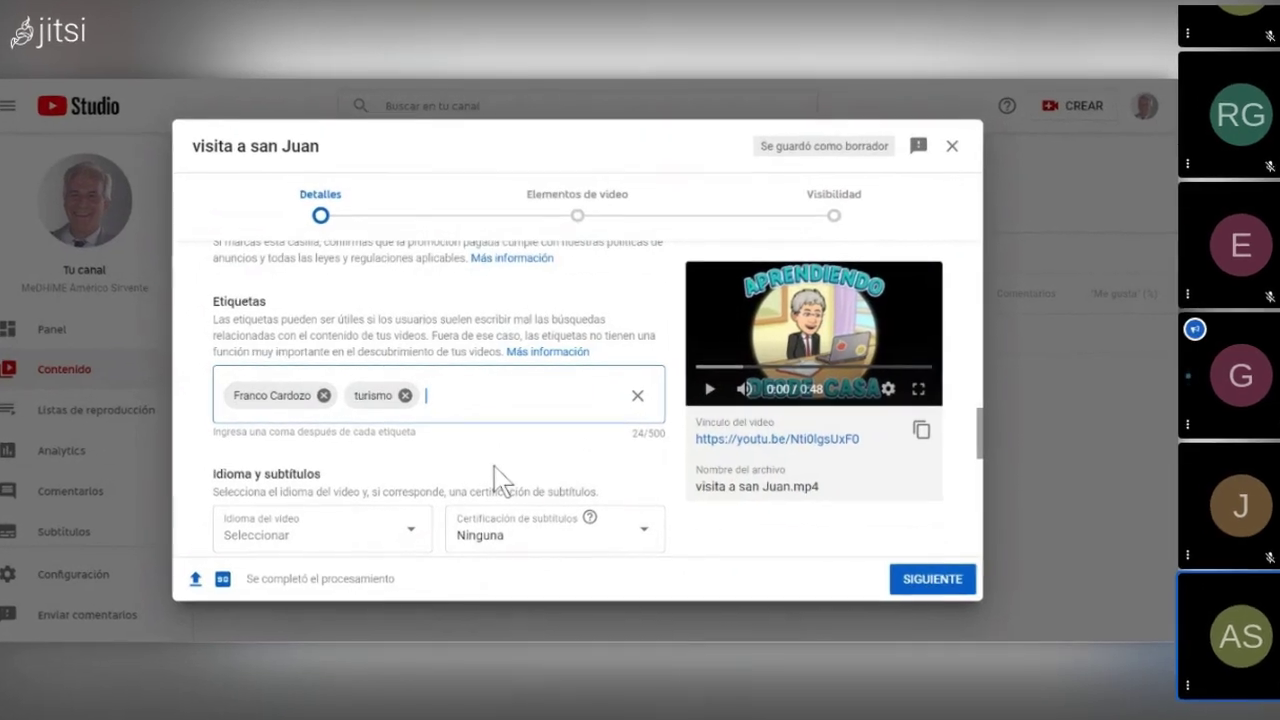
Pick 29 December 2020 in the Fecha de grabación calendar.
scroll(500, 491, "down", 3)
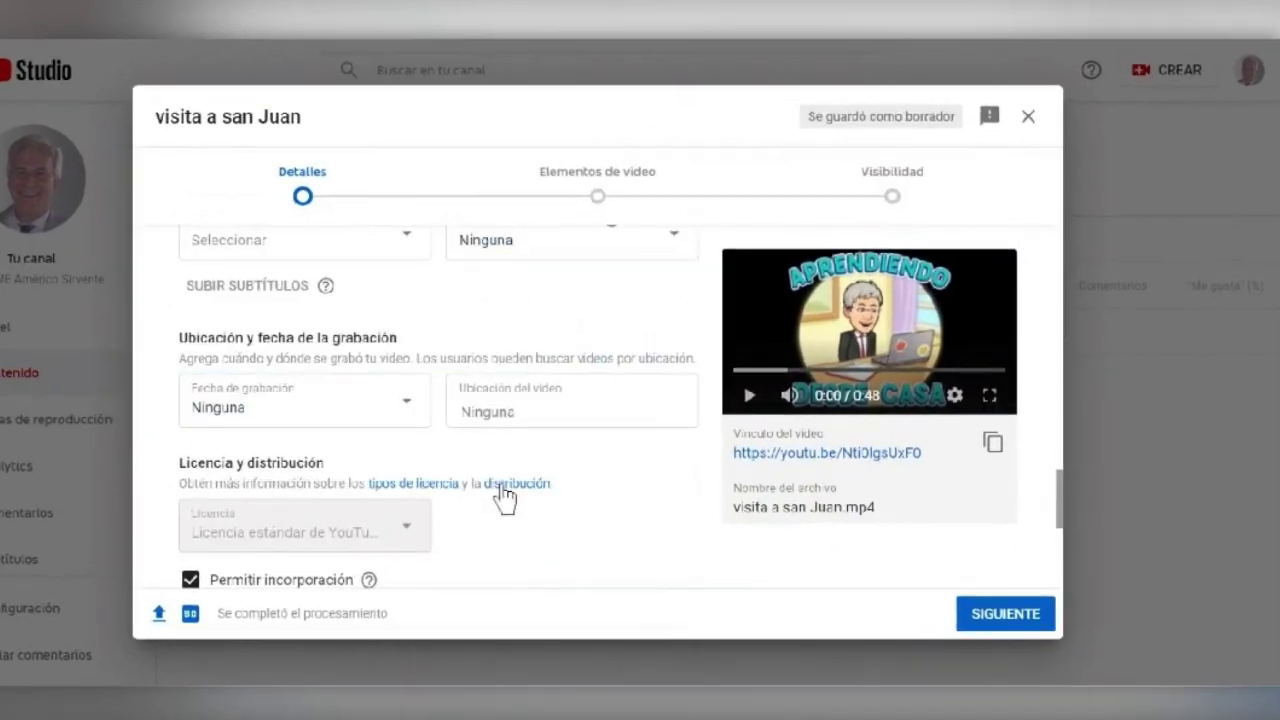
scroll(500, 500, "up", 1)
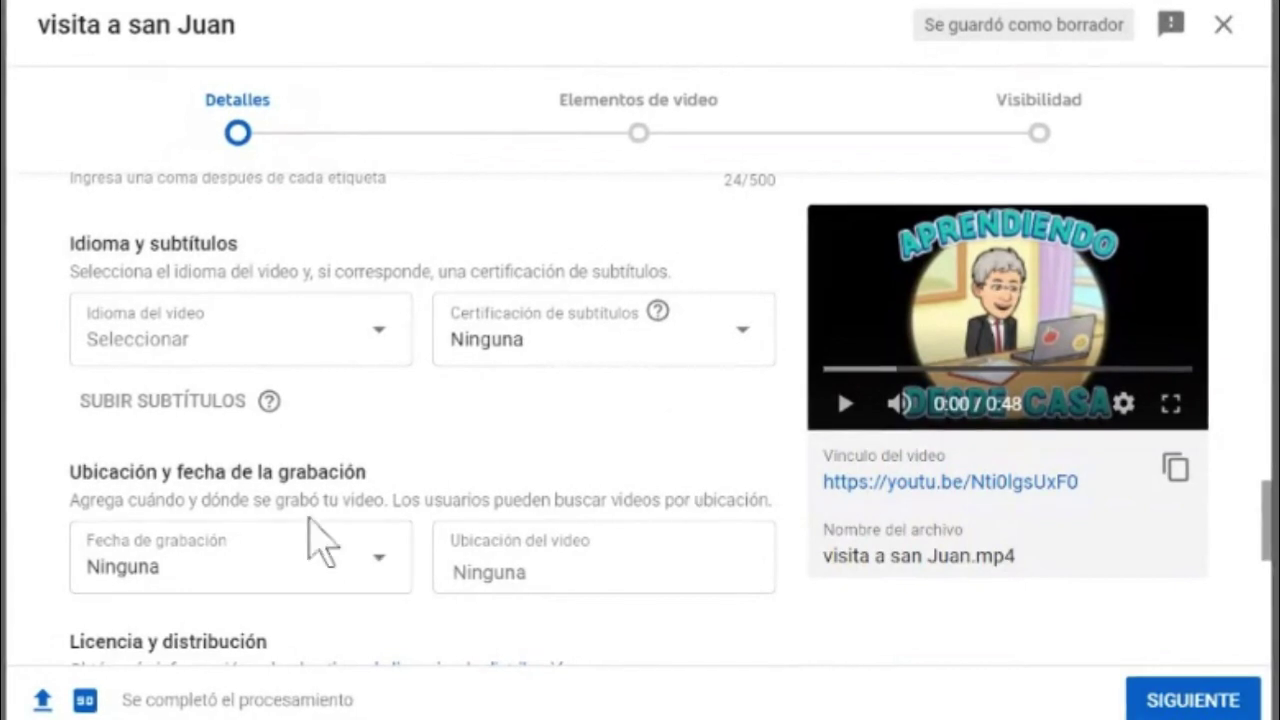
scroll(310, 520, "down", 1)
scroll(310, 520, "down", 2)
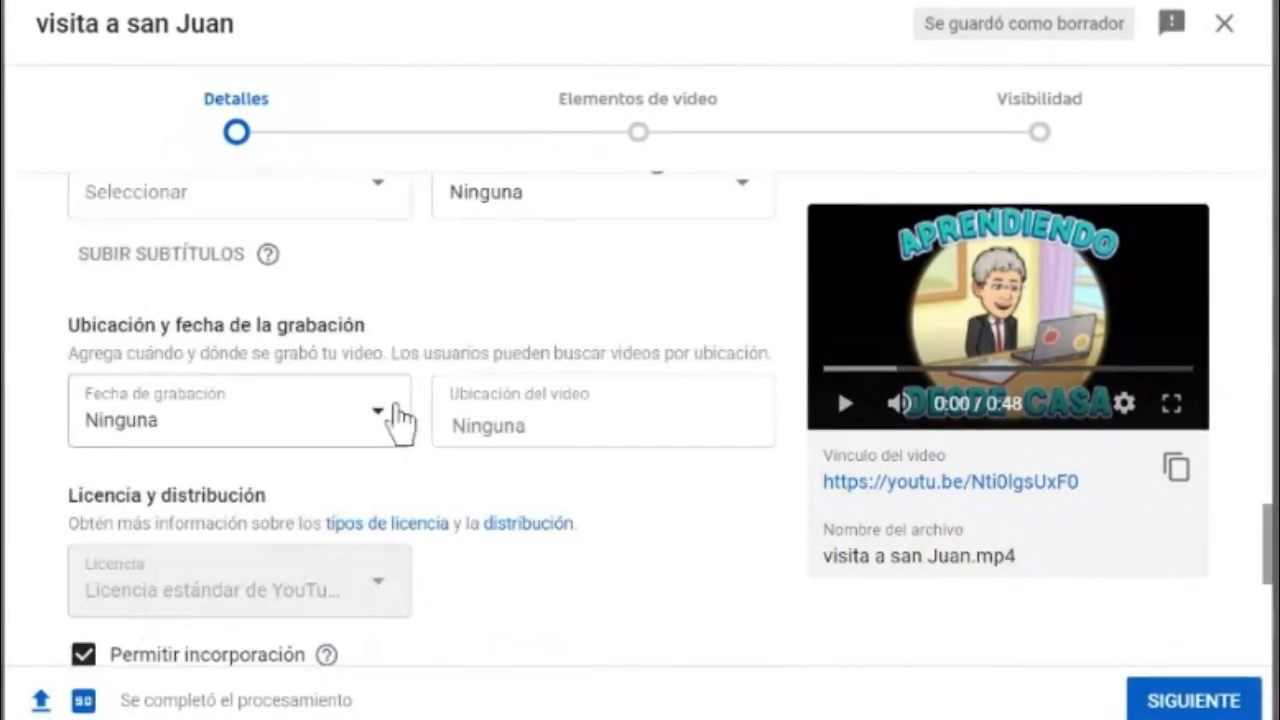
left_click(379, 427)
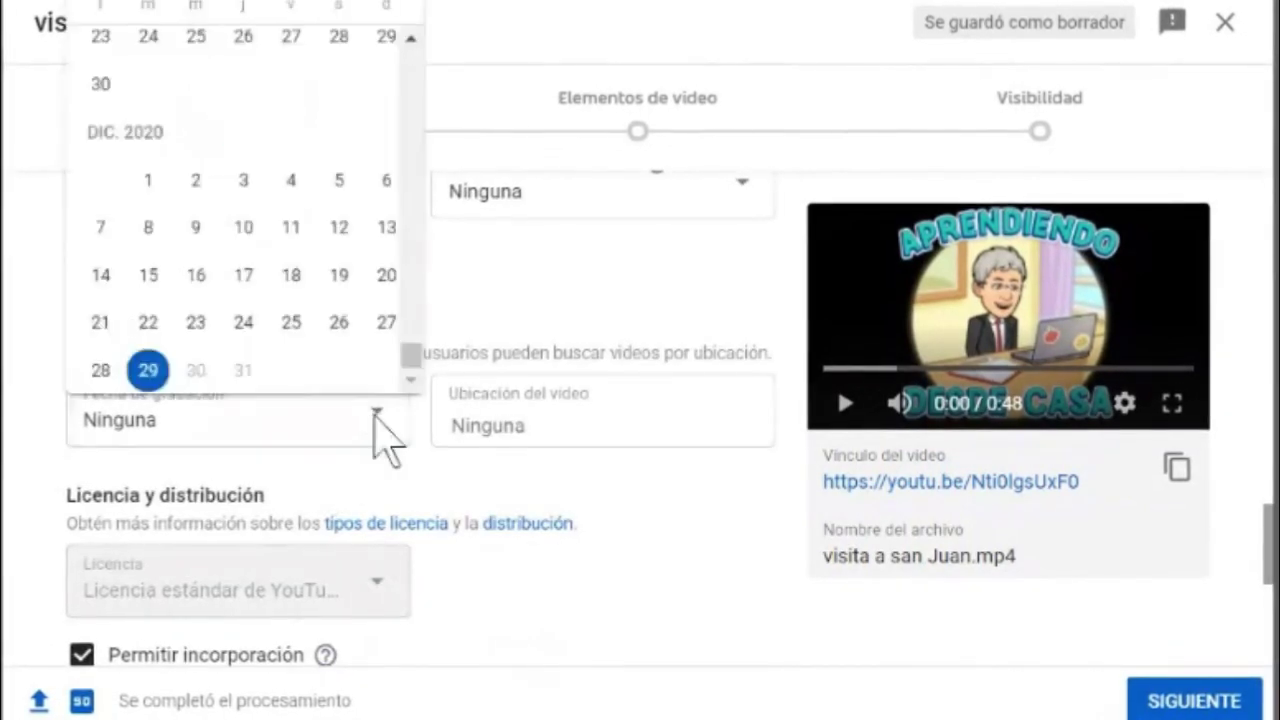
left_click(147, 370)
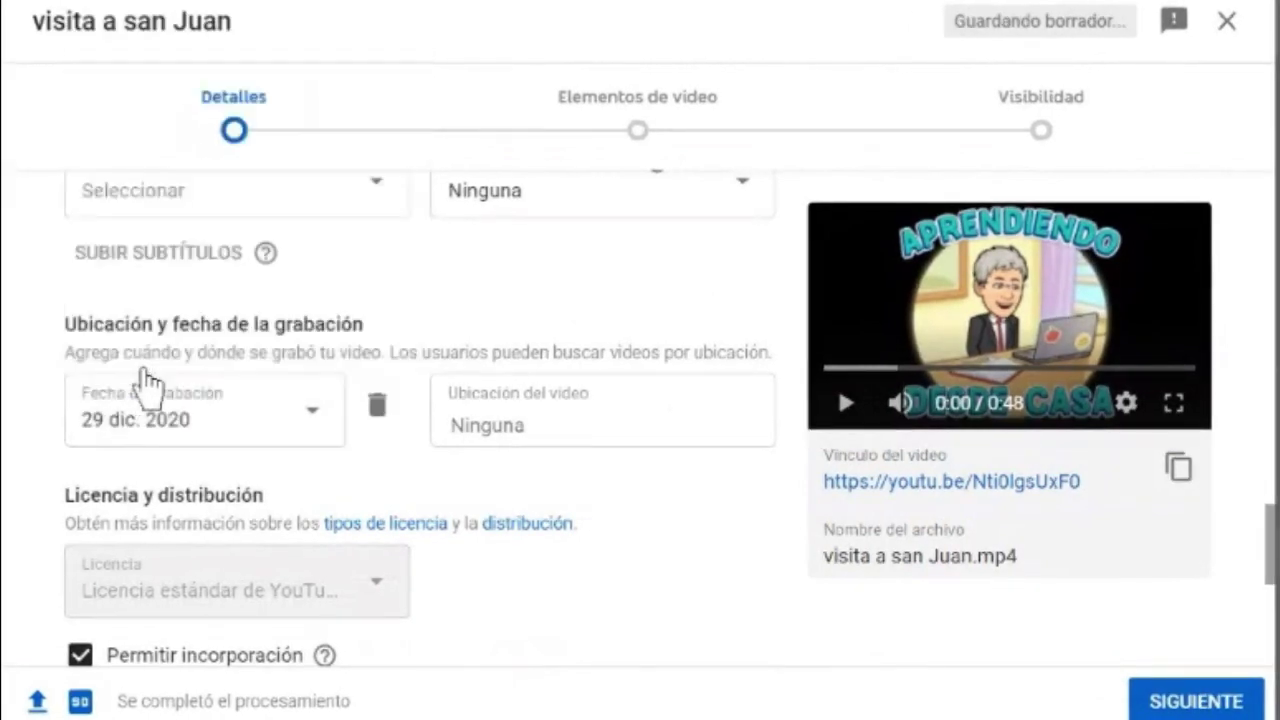
left_click(455, 425)
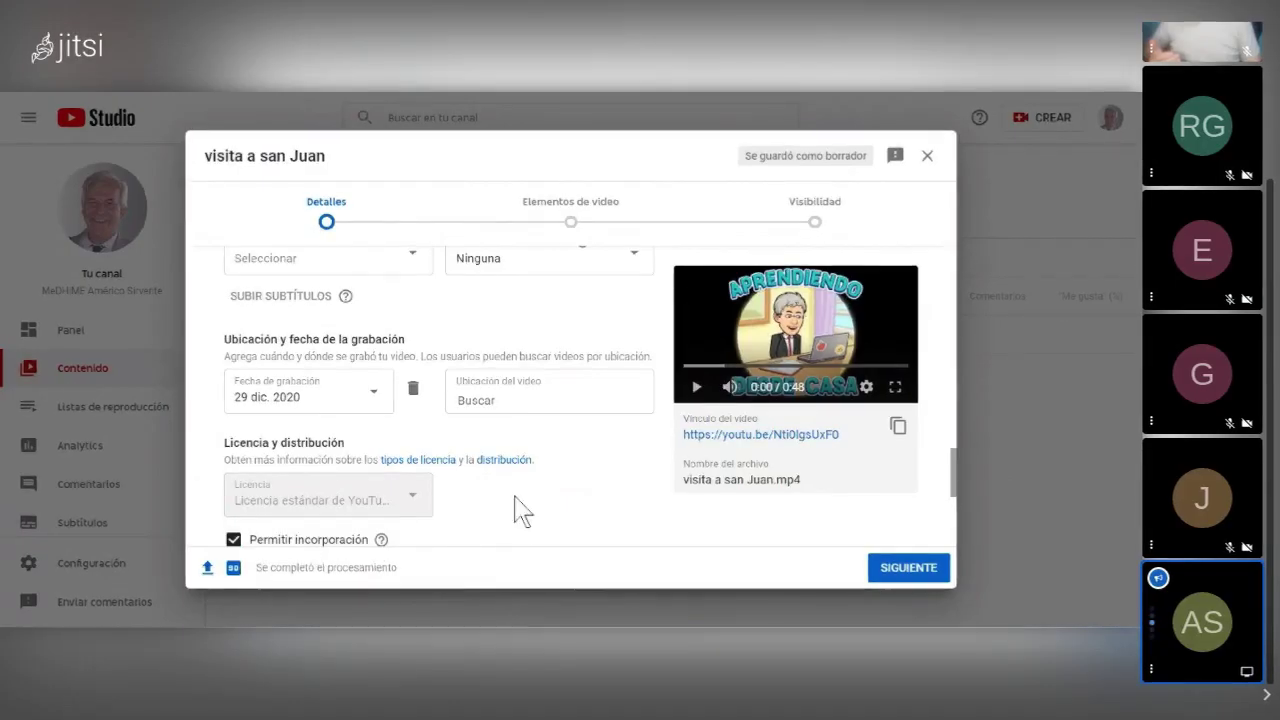
Scroll past the remaining Detalles fields and advance to Elementos de video.
scroll(515, 511, "down", 1)
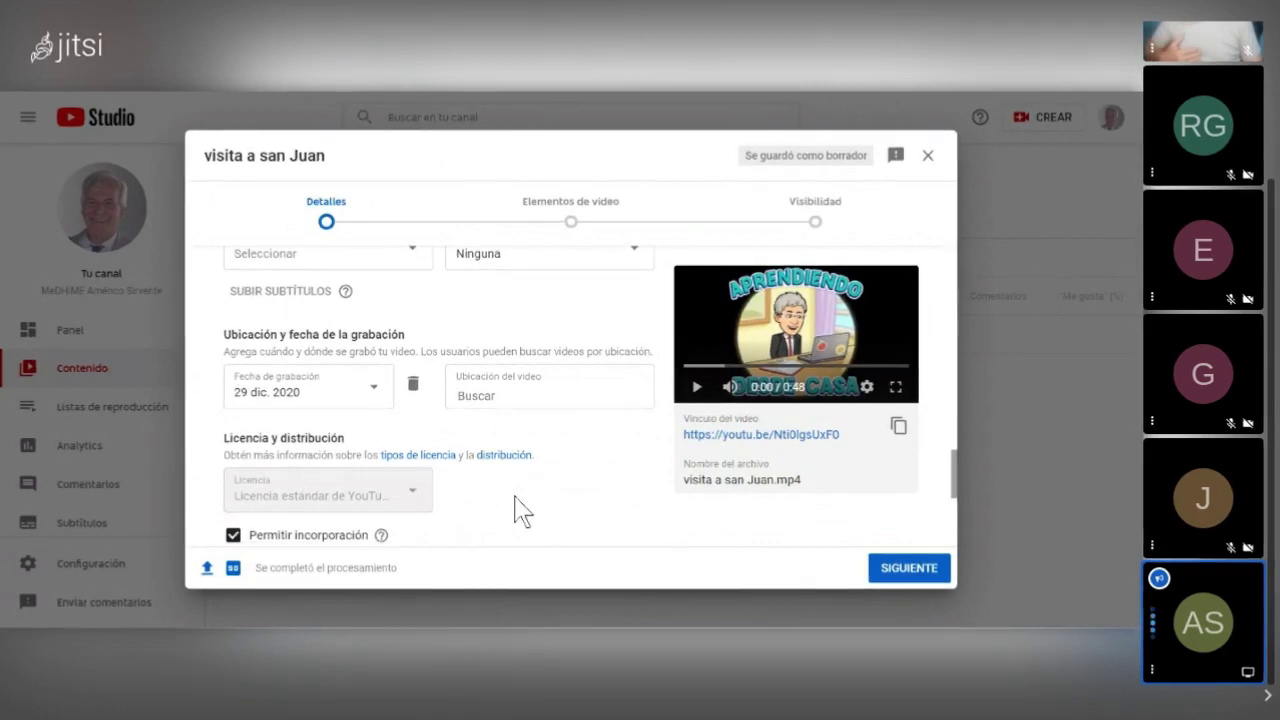
scroll(480, 480, "down", 1)
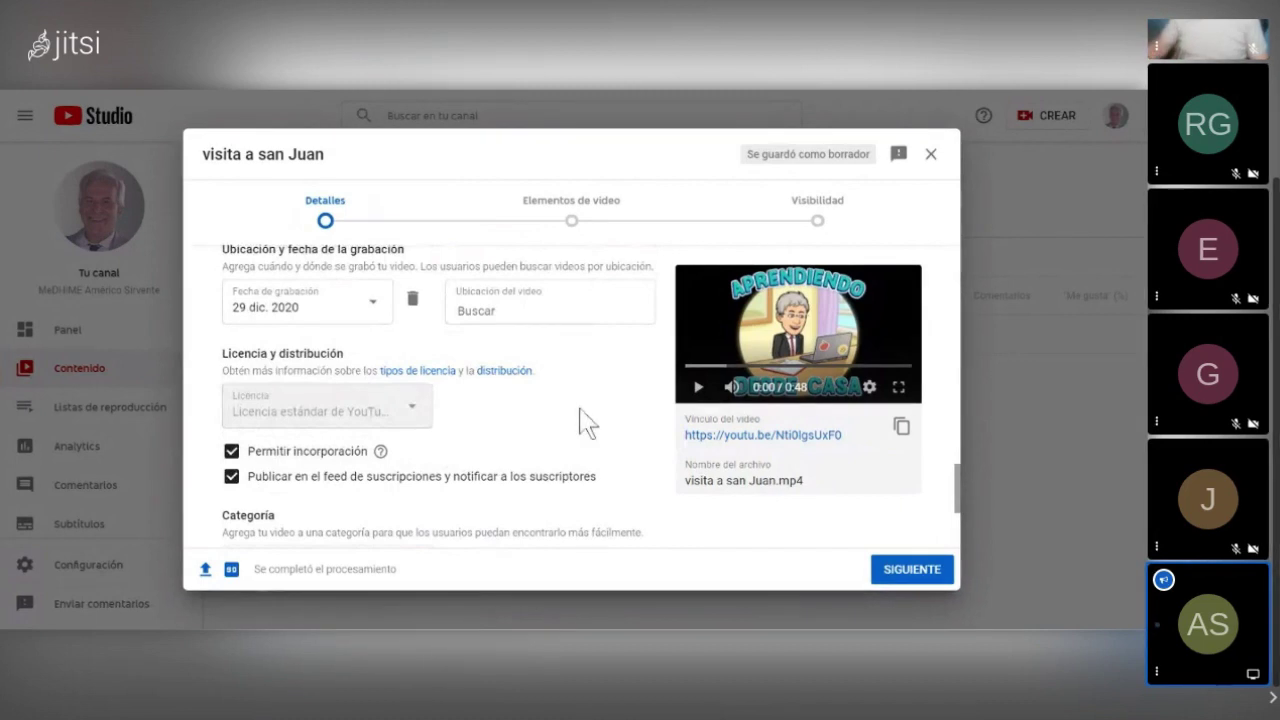
scroll(585, 422, "down", 1)
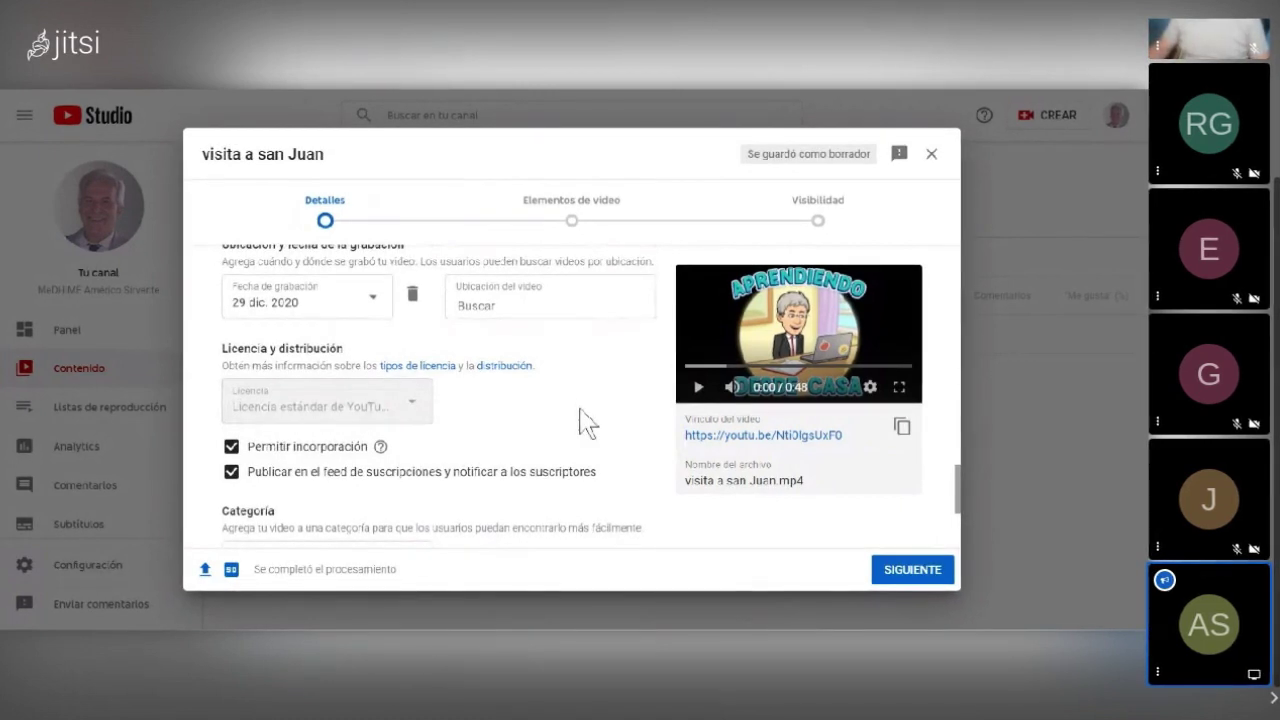
scroll(582, 422, "down", 2)
scroll(273, 380, "down", 1)
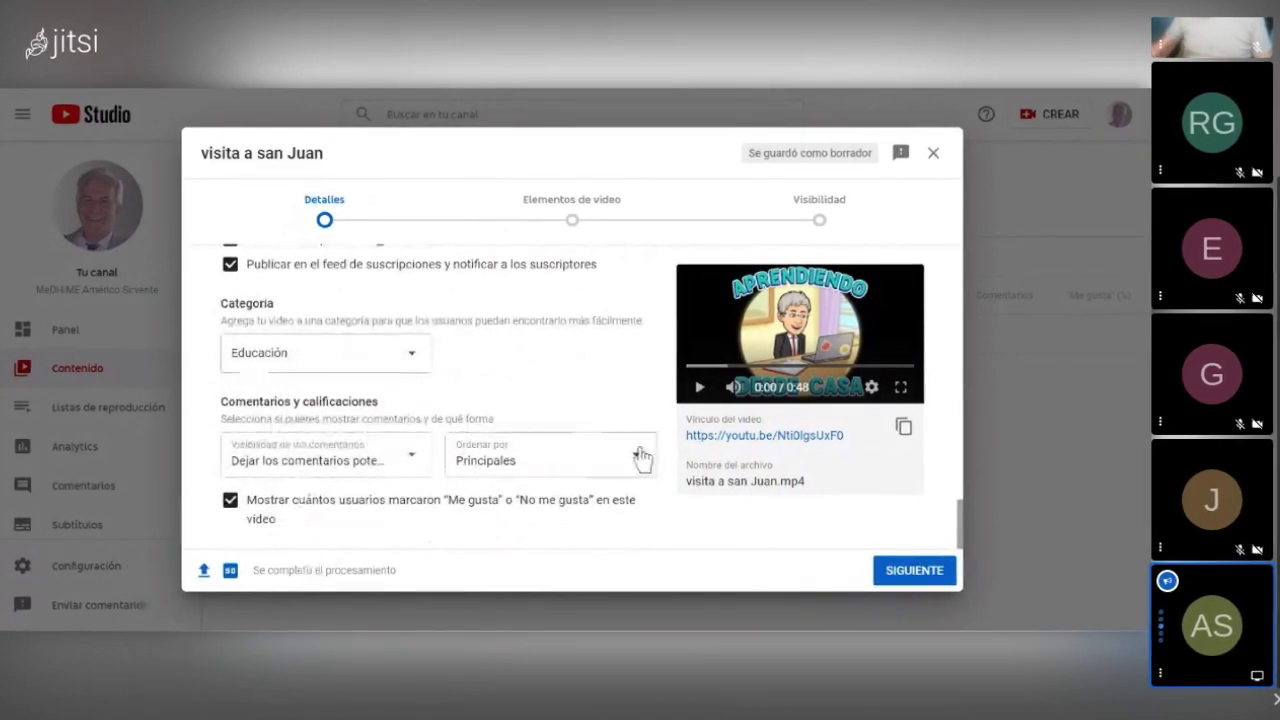
left_click(905, 571)
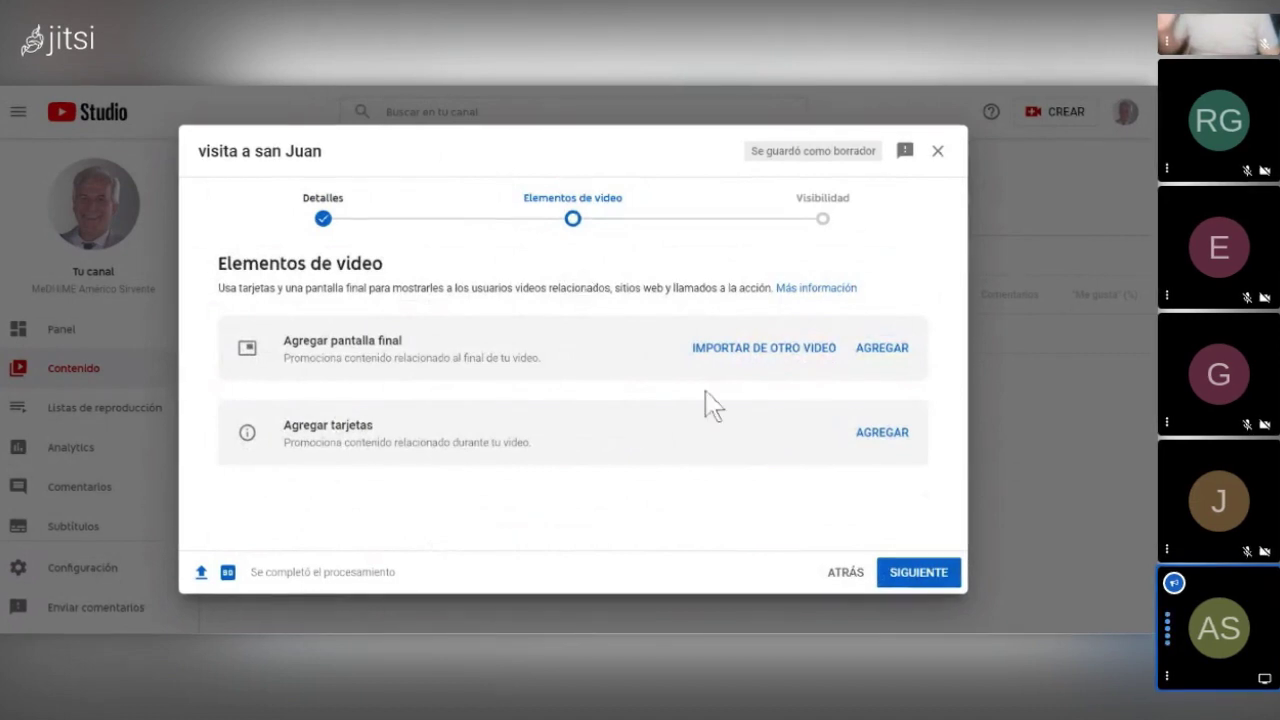
Try importing another video's end screen, then close the picker after the aspect-ratio error.
left_click(736, 352)
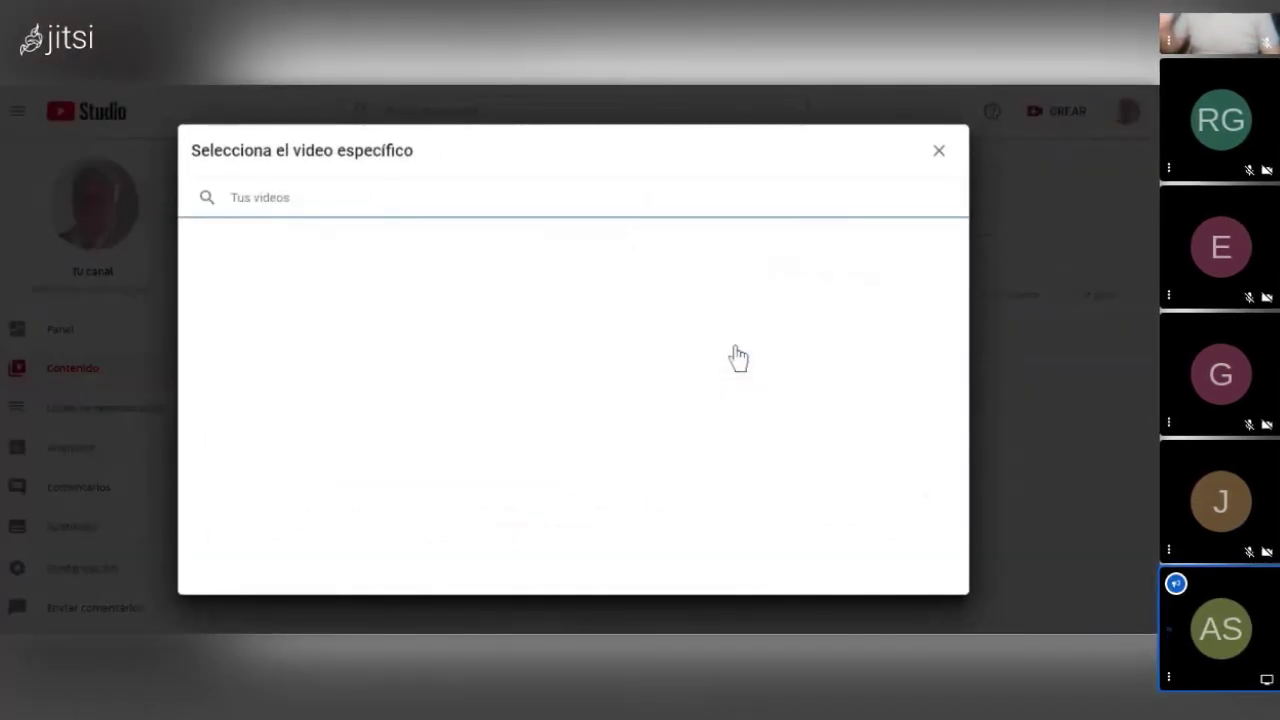
left_click(443, 316)
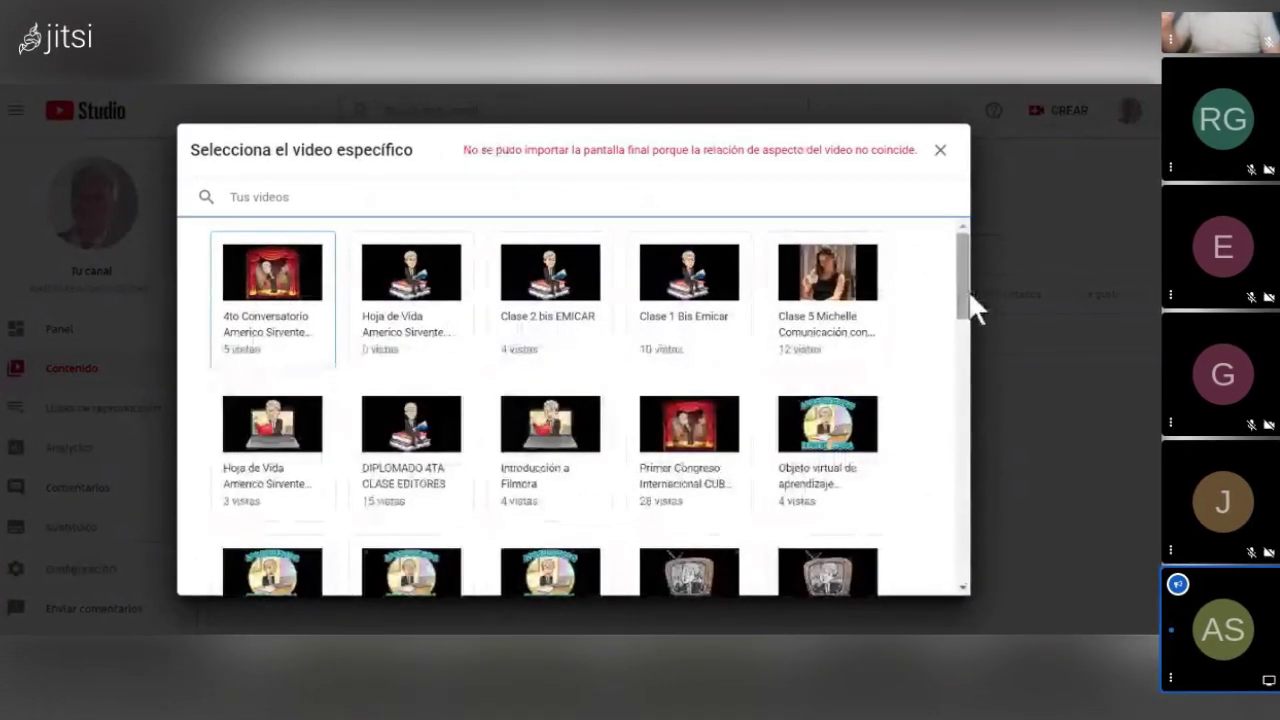
scroll(968, 291, "down", 1)
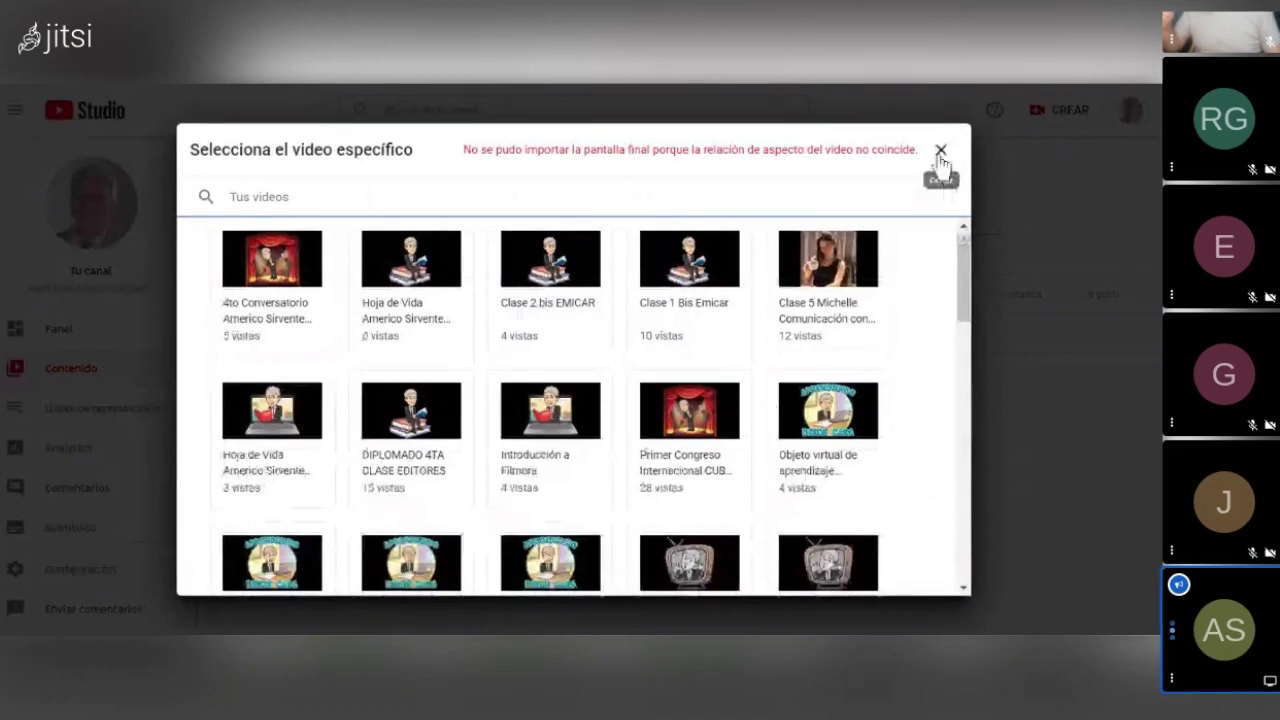
left_click(940, 152)
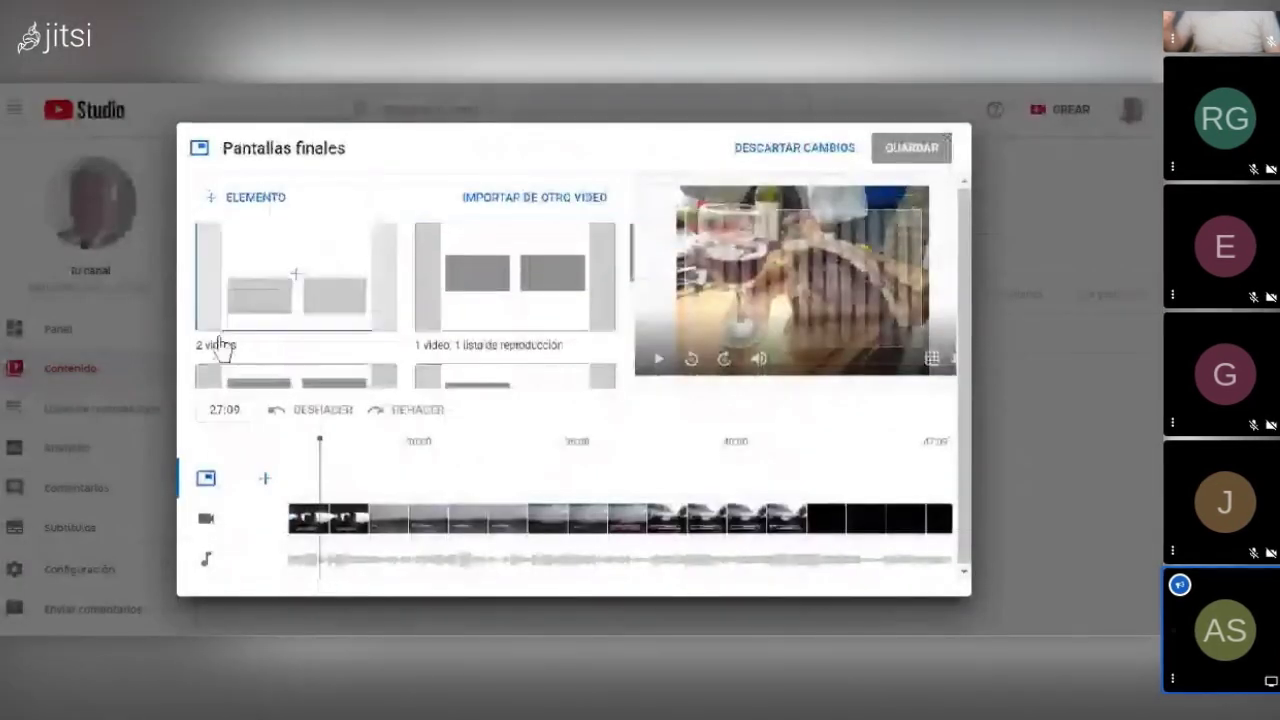
Apply the video, playlist and subscribe end-screen template and delete its playlist element.
scroll(222, 348, "down", 2)
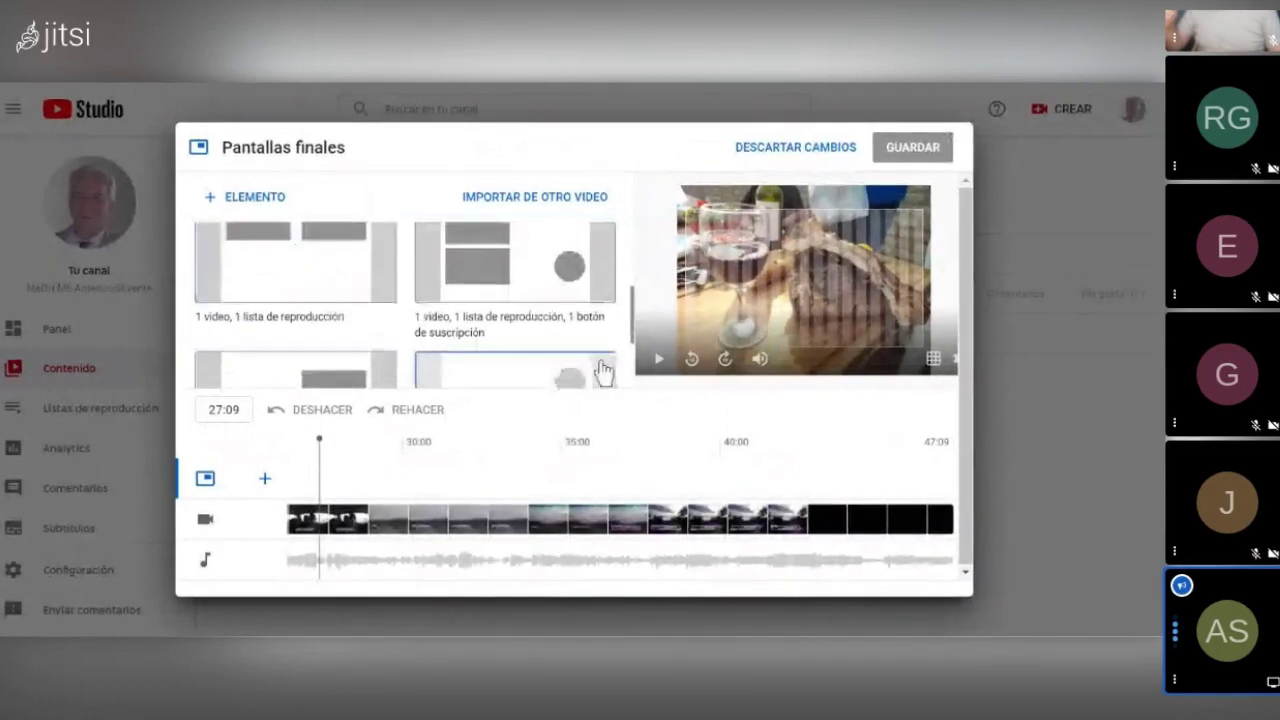
scroll(597, 368, "up", 2)
scroll(540, 330, "down", 2)
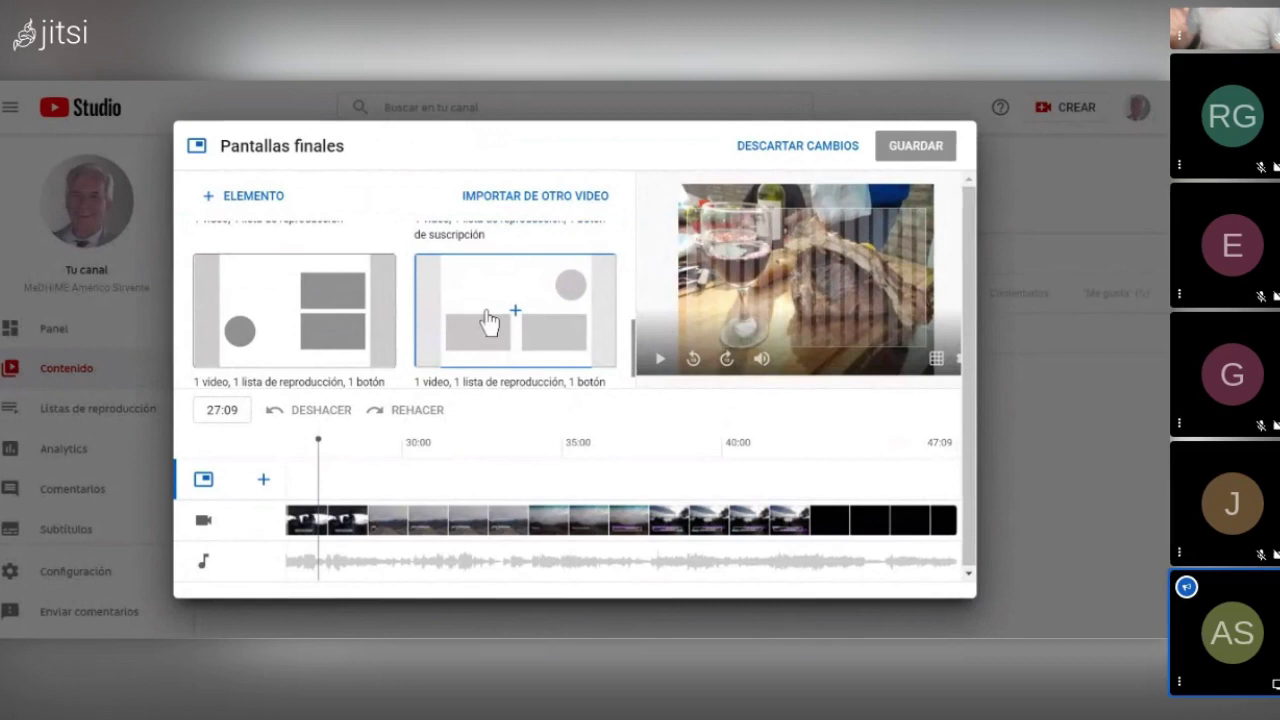
scroll(489, 320, "down", 1)
left_click(494, 366)
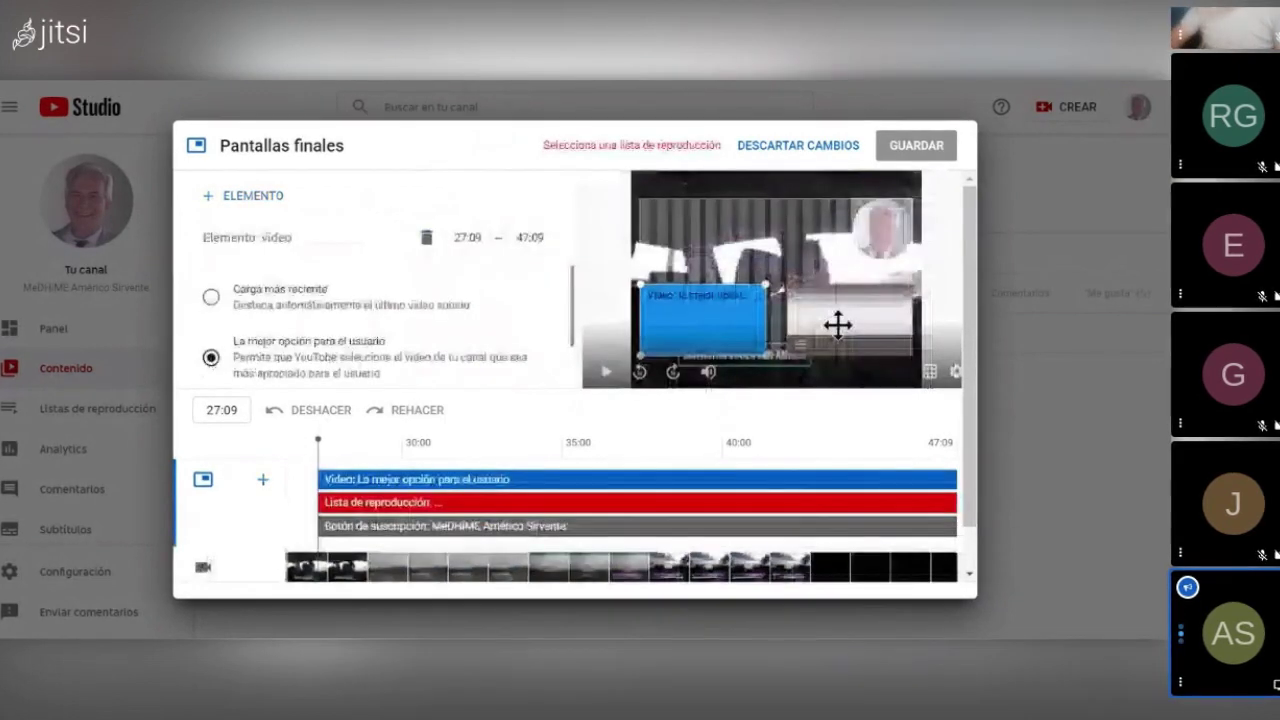
left_click(838, 324)
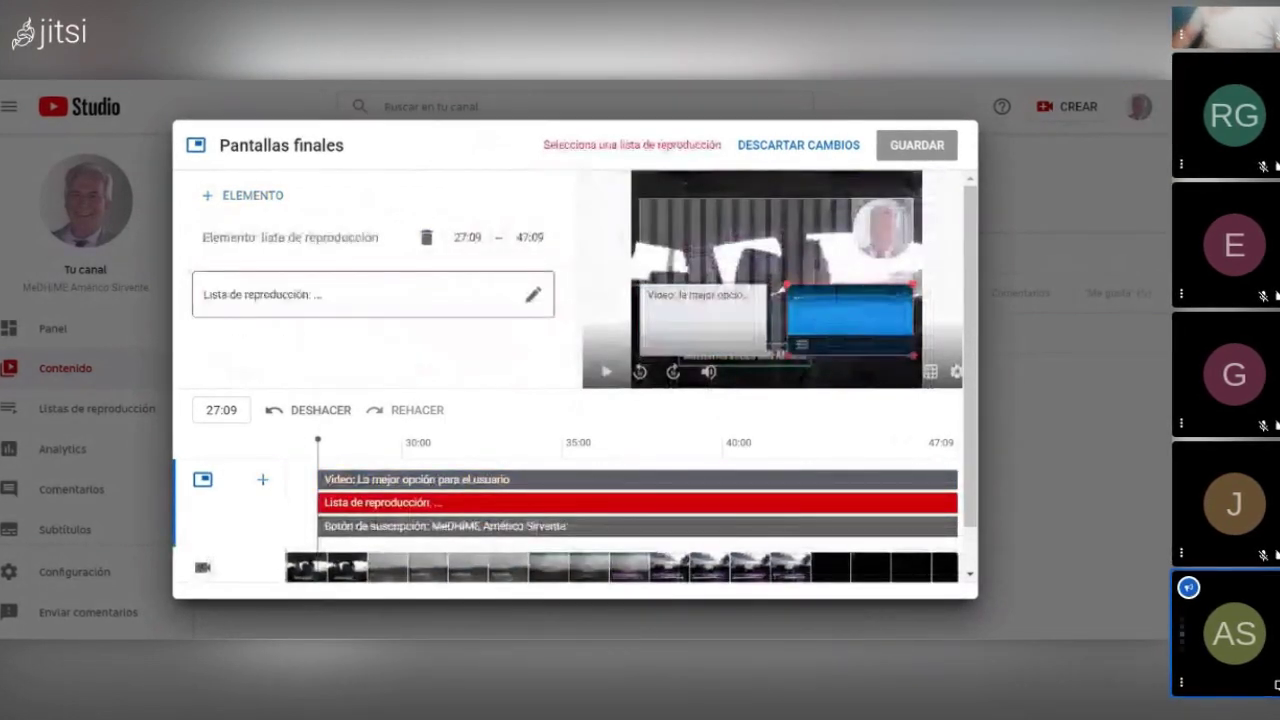
key("Delete")
Select the remaining video and subscribe elements, then discard the end-screen changes.
left_click(700, 332)
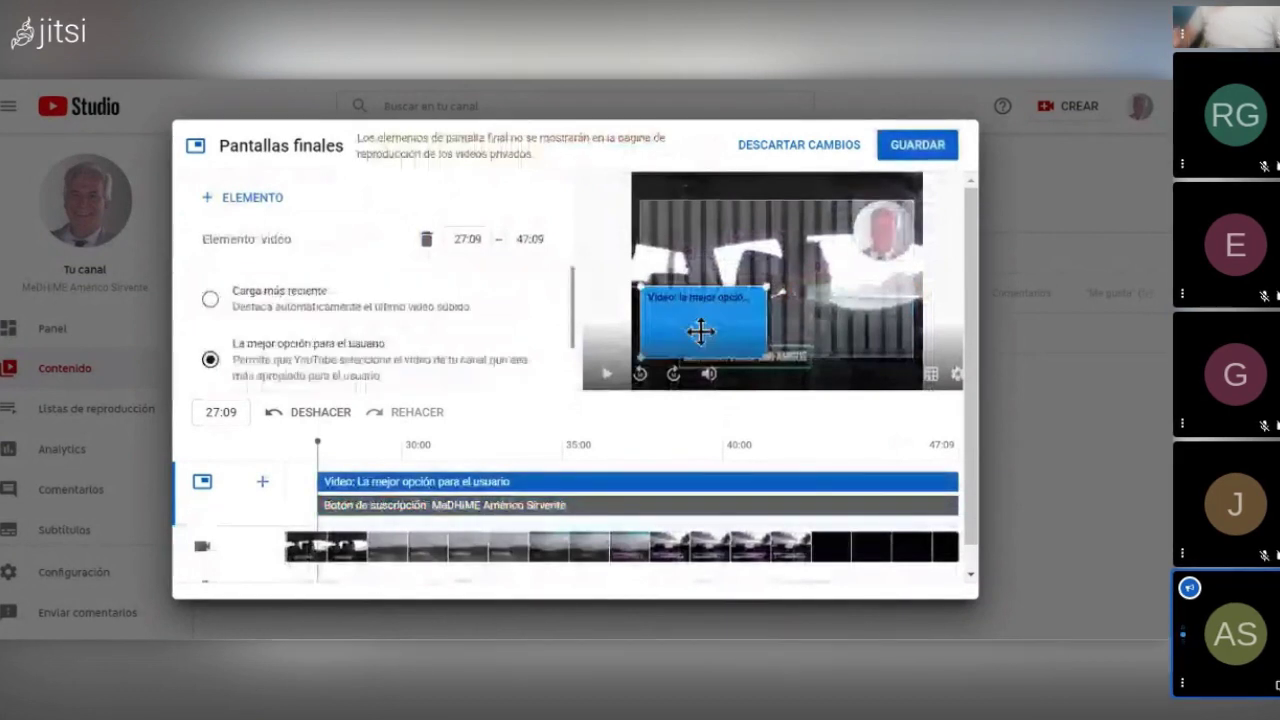
left_click(868, 229)
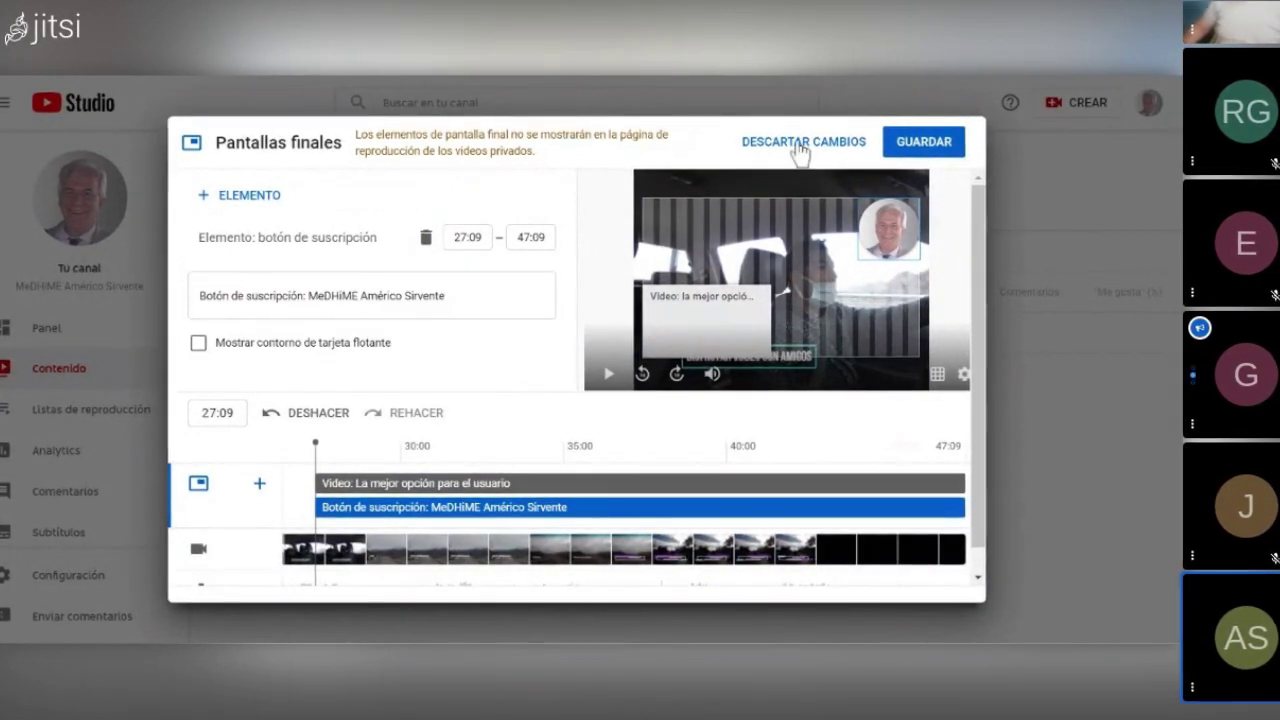
left_click(766, 150)
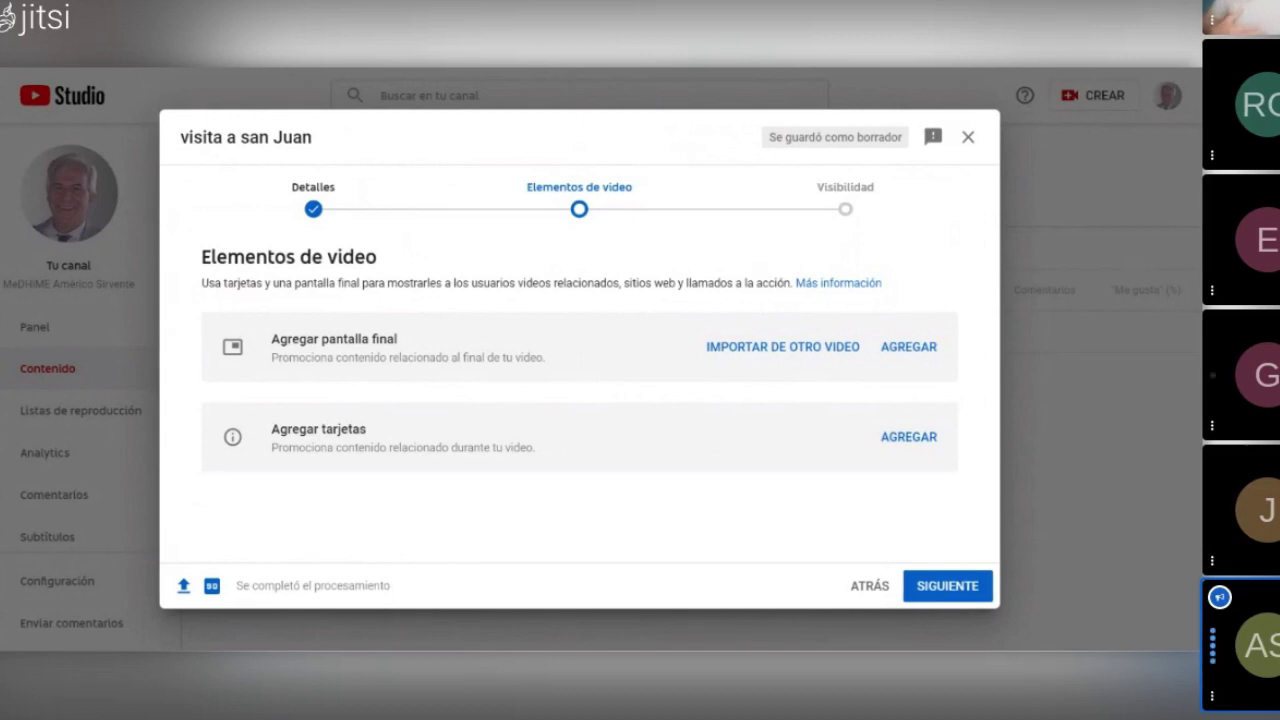
Return to the Detalles step and bring the Miniatura row into view.
left_click(312, 212)
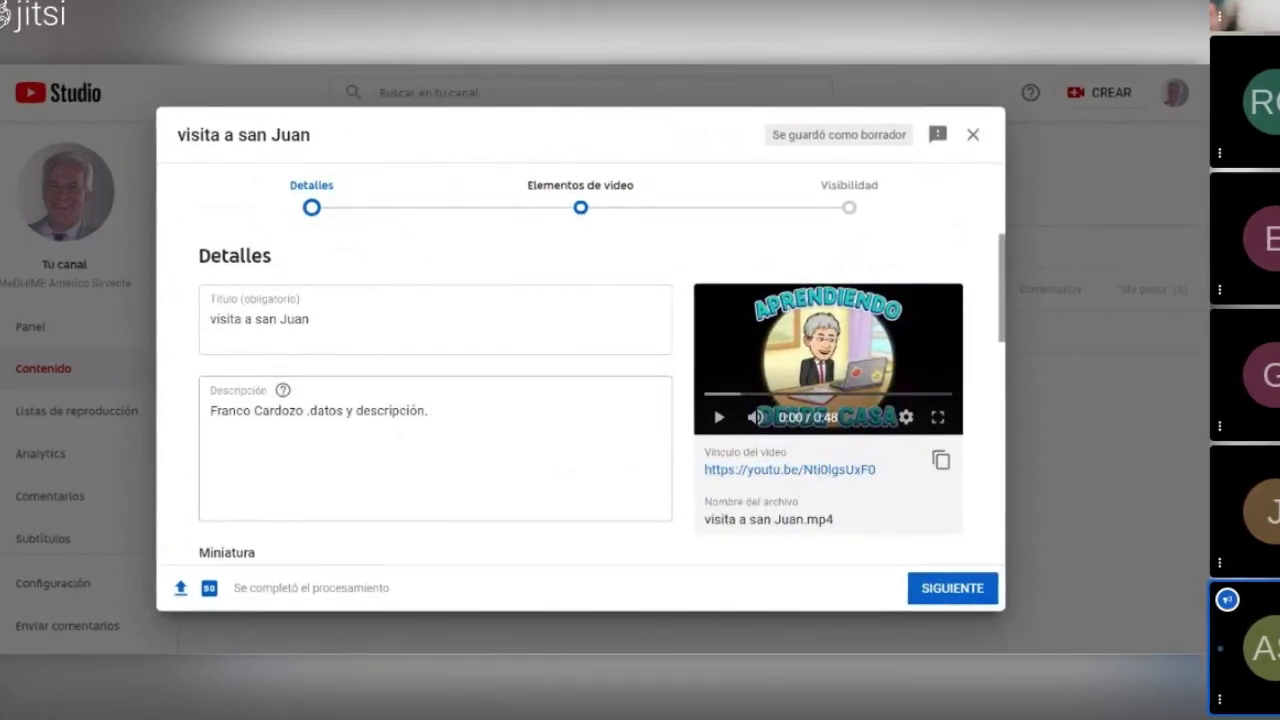
scroll(343, 466, "down", 1)
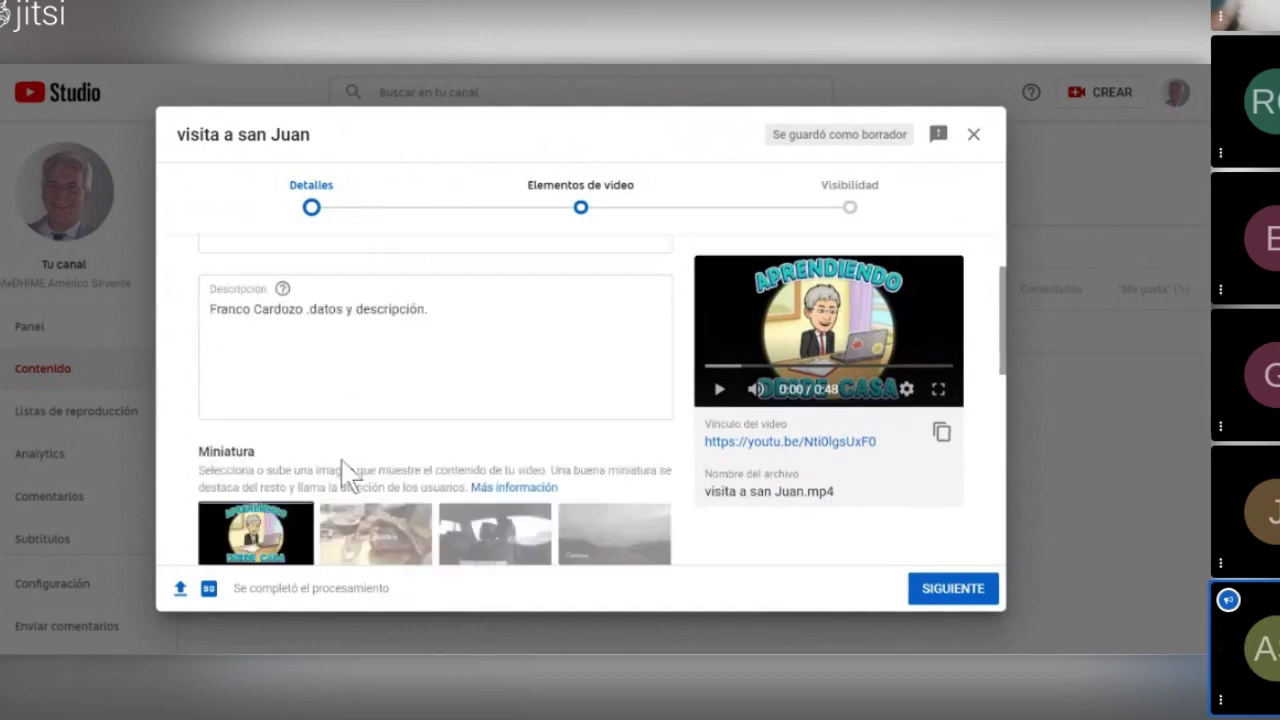
scroll(343, 466, "down", 2)
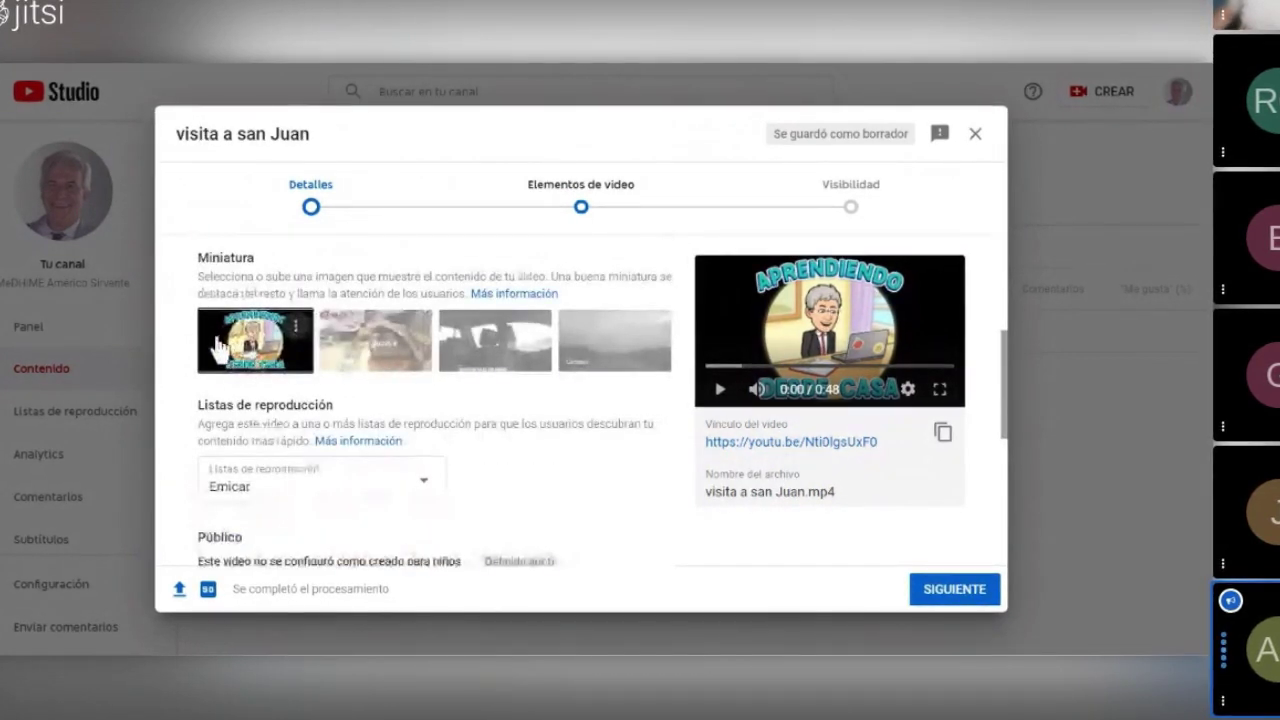
Try several suggested thumbnails and settle on the San Juan wine-and-steak frame.
left_click(363, 372)
left_click(615, 345)
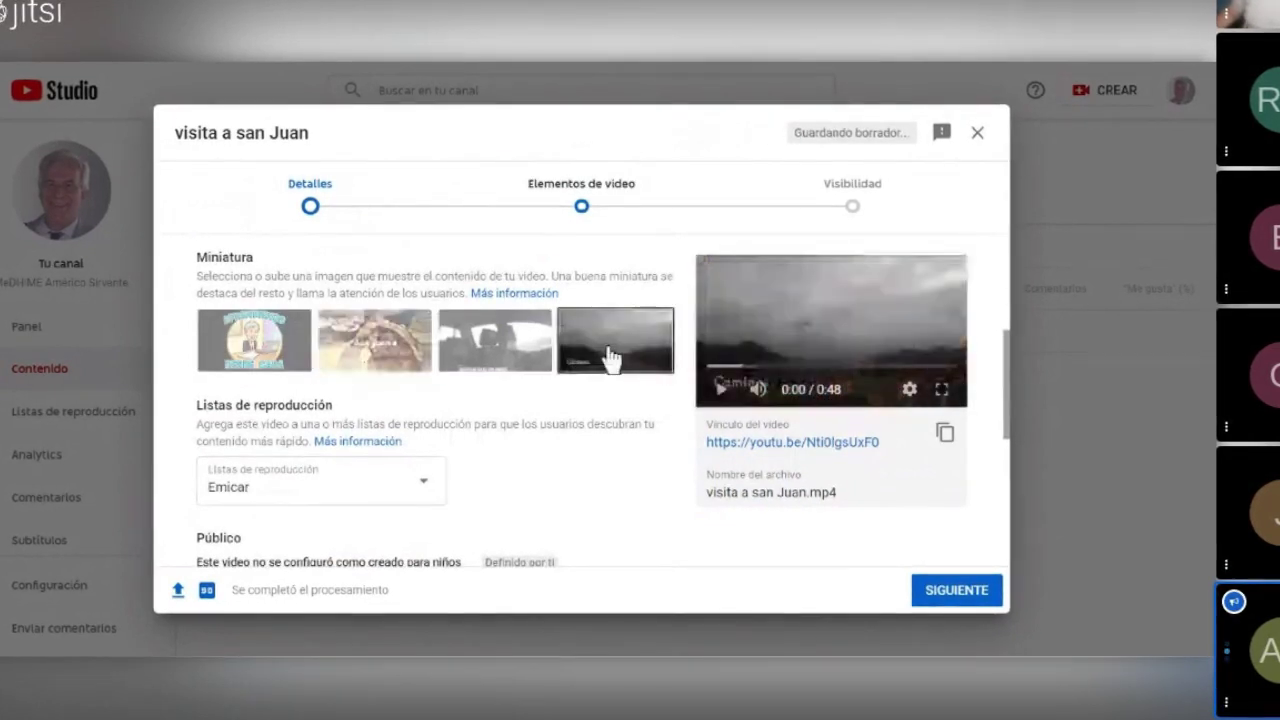
left_click(495, 345)
left_click(357, 368)
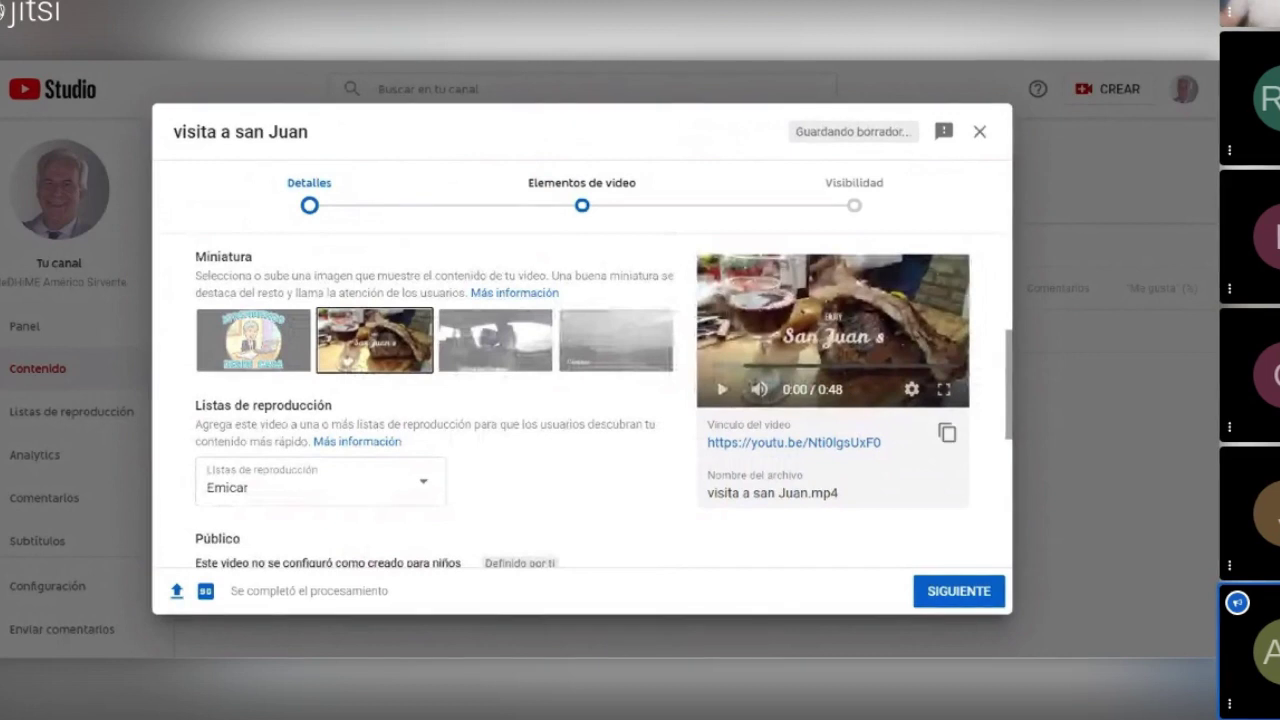
left_click(282, 360)
left_click(345, 355)
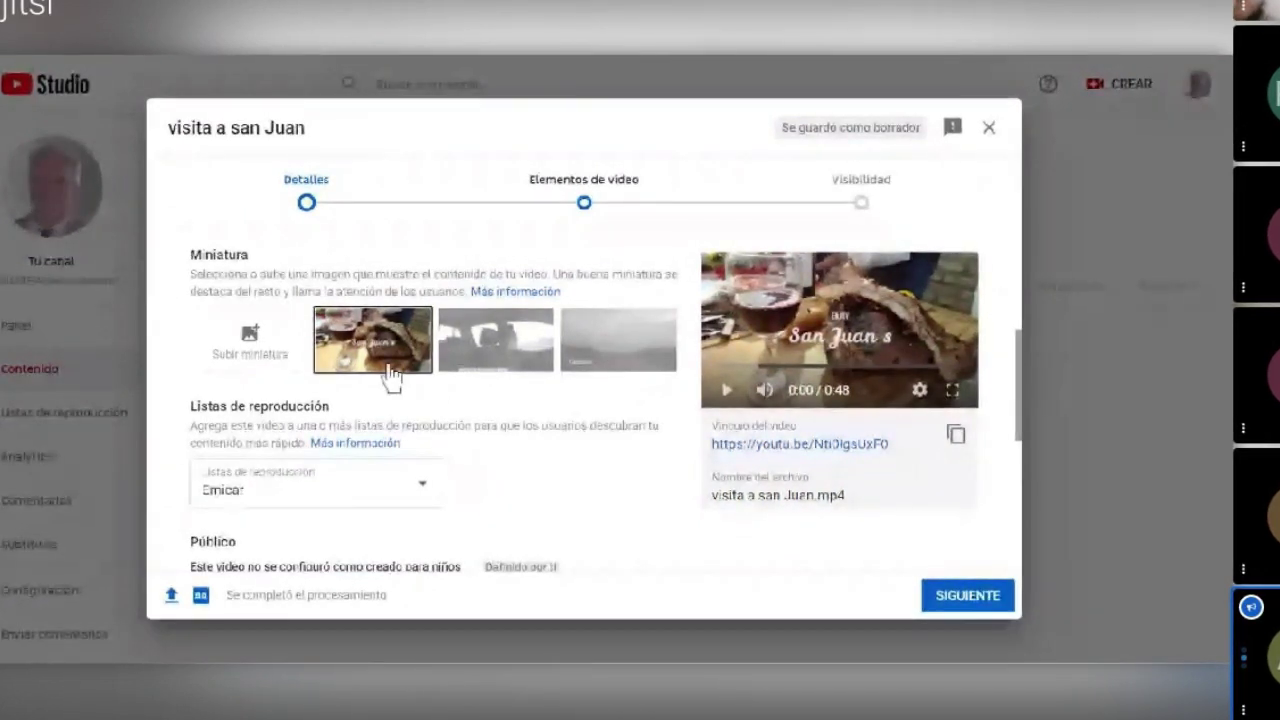
scroll(298, 358, "down", 3)
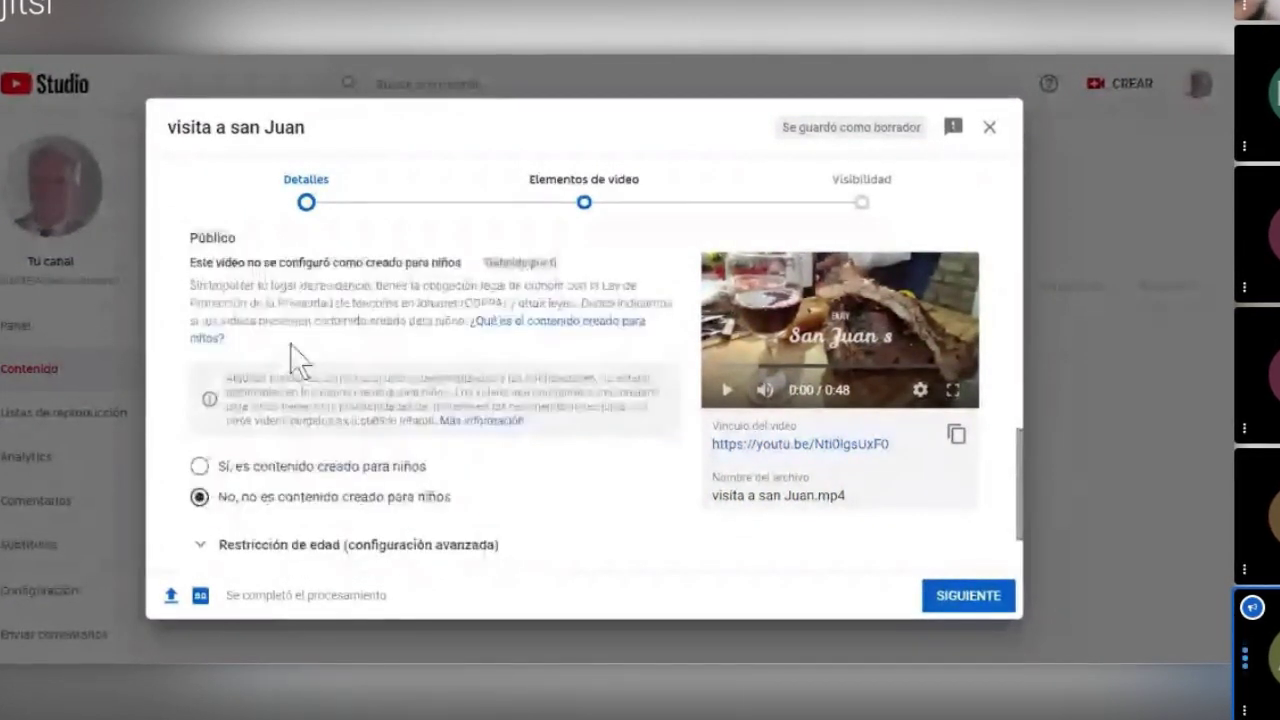
scroll(380, 363, "up", 2)
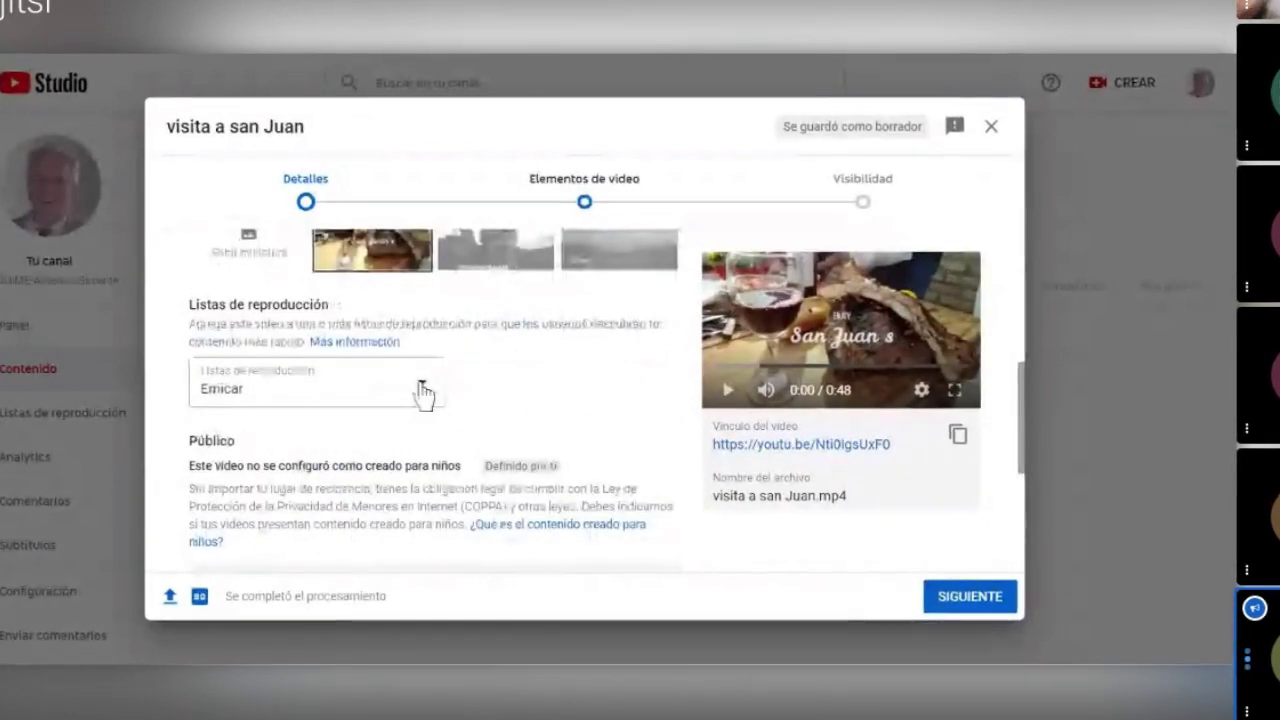
left_click(424, 392)
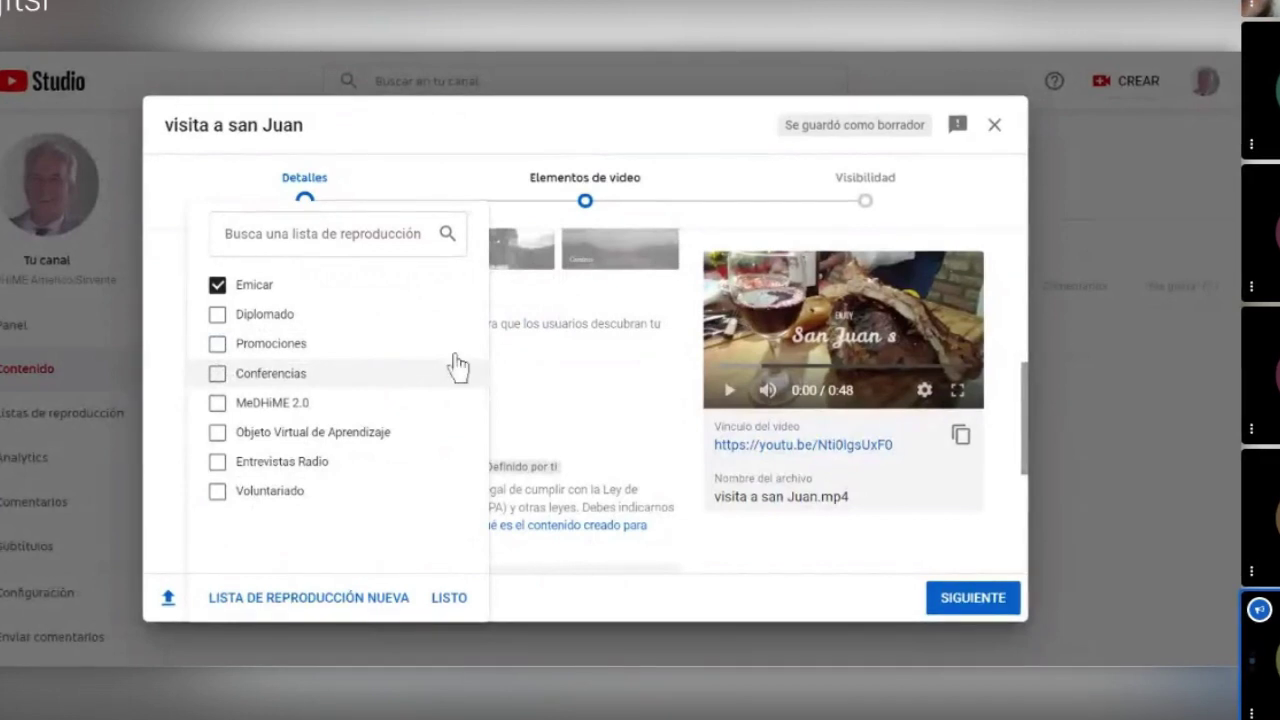
left_click(449, 600)
scroll(497, 455, "down", 2)
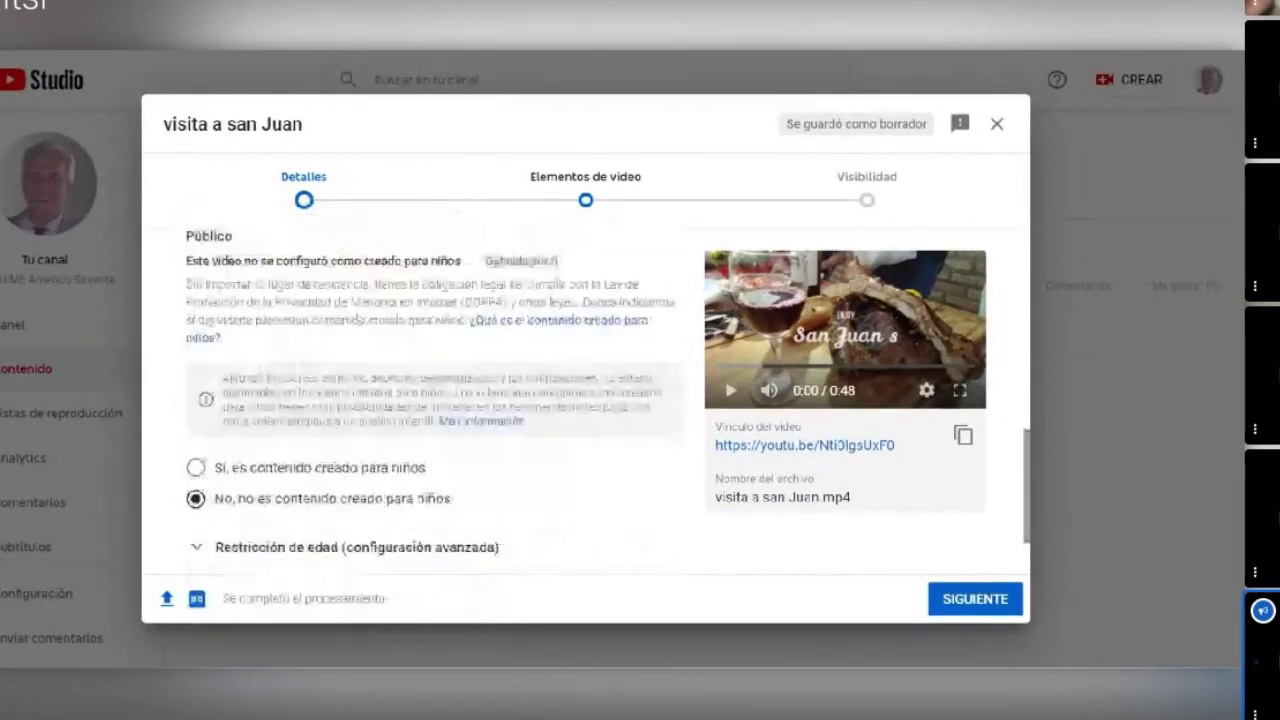
scroll(380, 443, "down", 1)
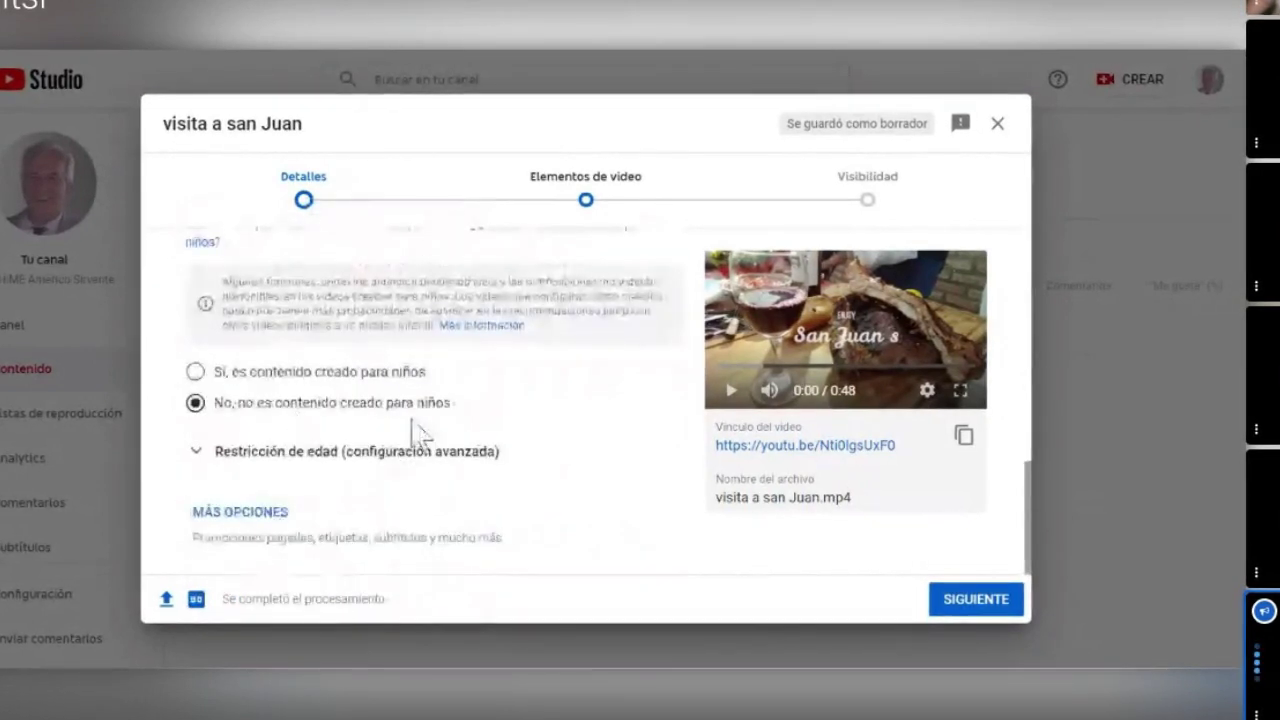
Expand MÁS OPCIONES and place the cursor in Etiquetas after the existing tags.
left_click(209, 514)
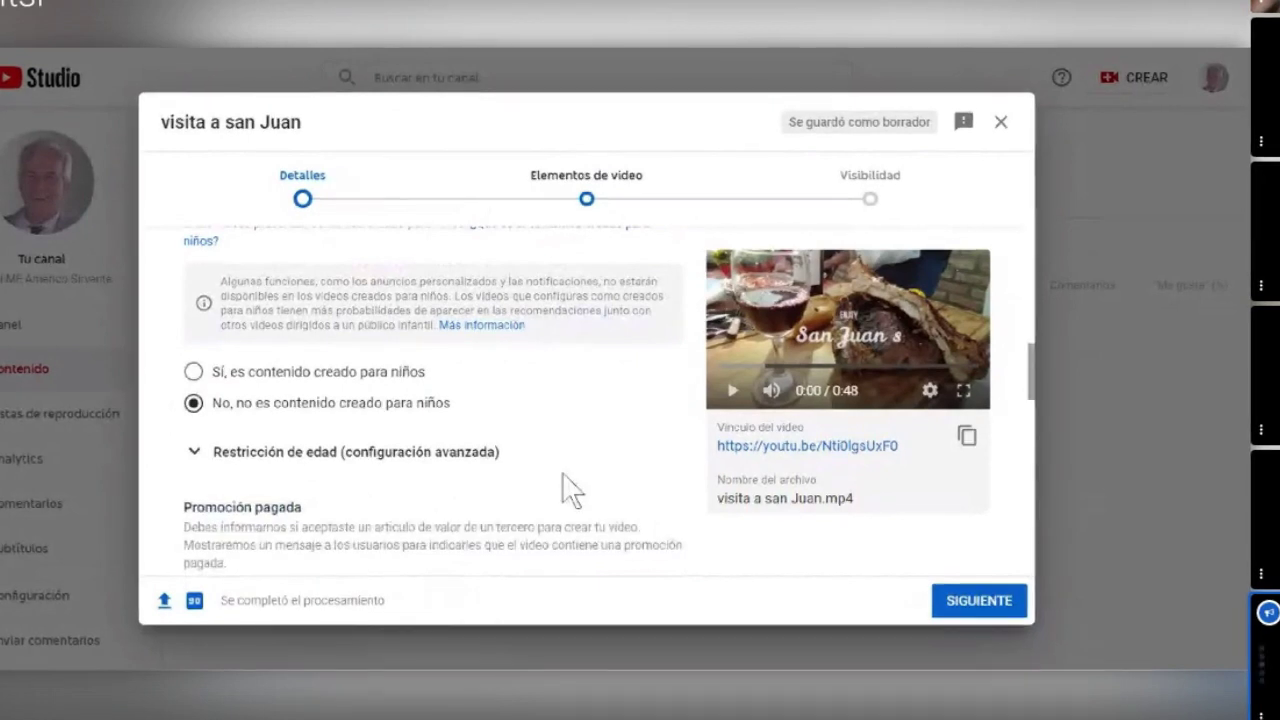
scroll(570, 475, "down", 5)
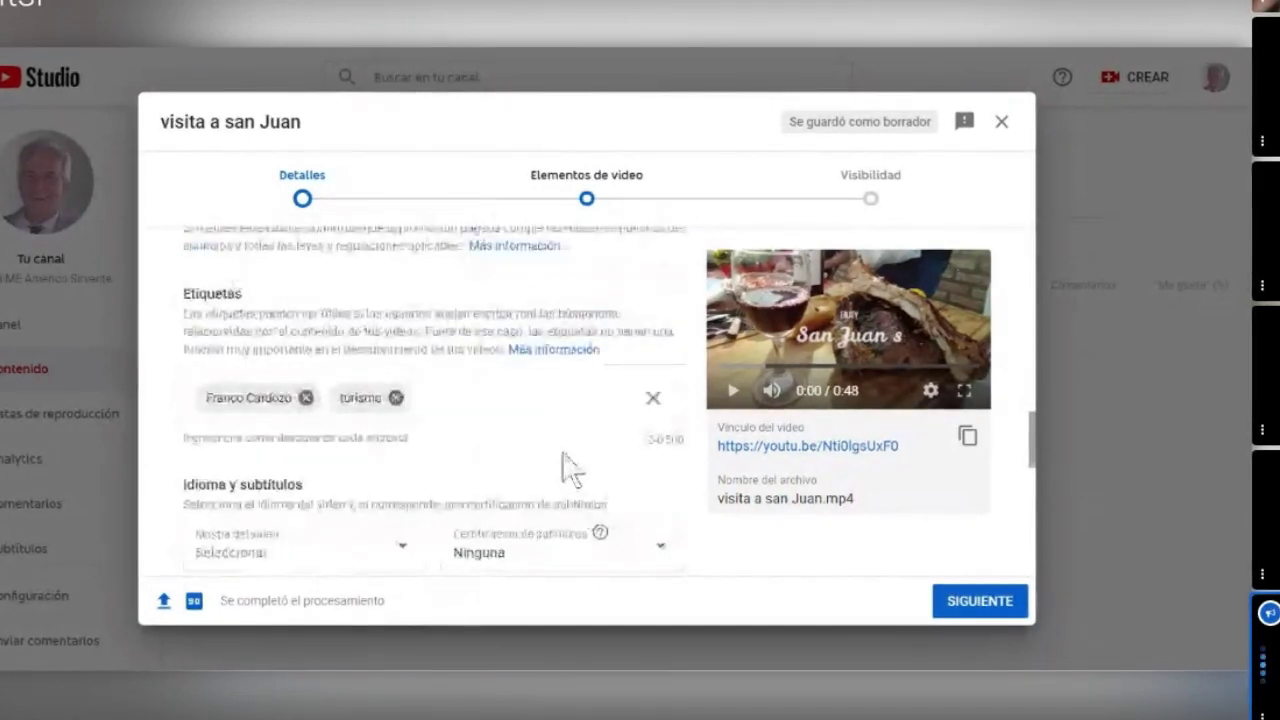
scroll(563, 466, "up", 3)
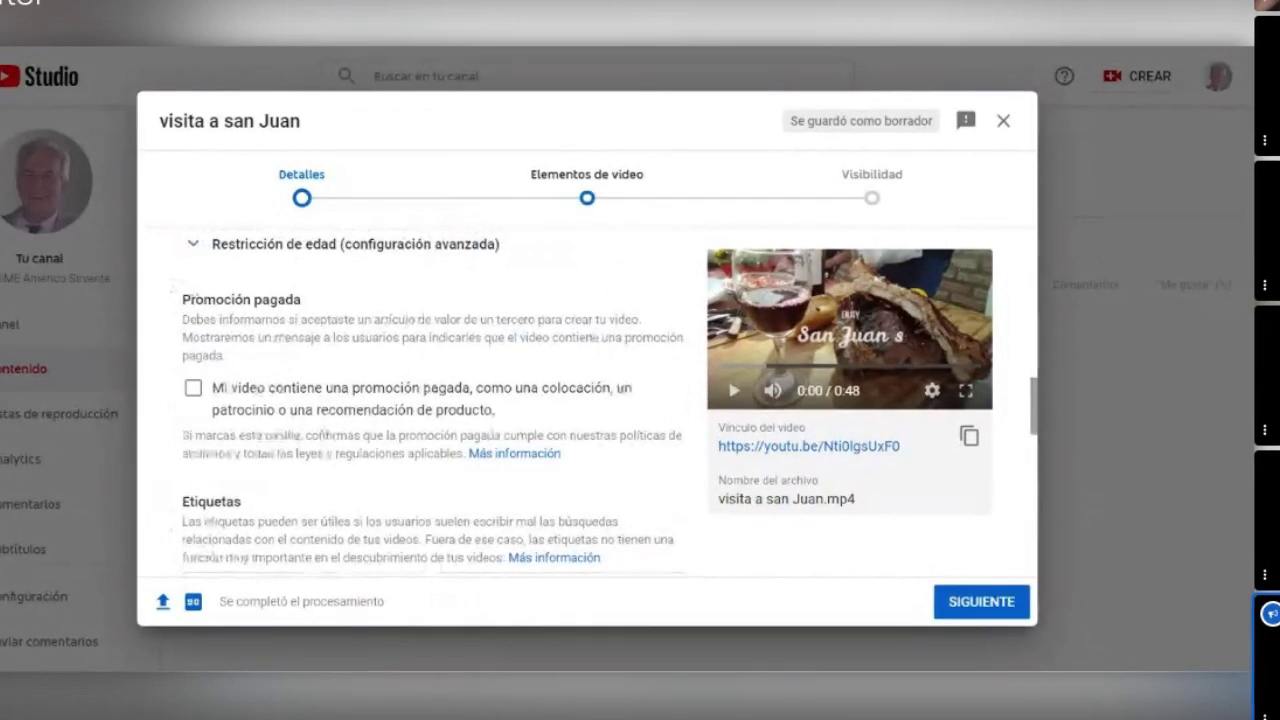
scroll(420, 400, "down", 1)
scroll(420, 400, "down", 2)
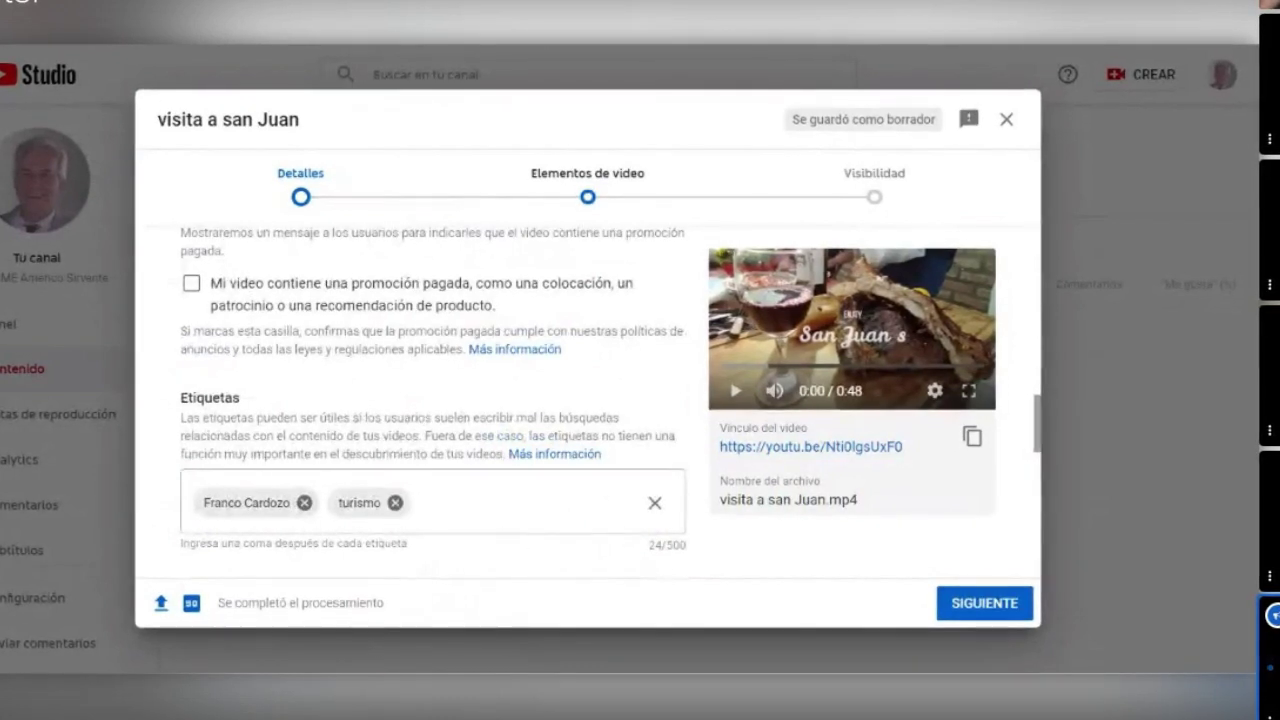
left_click(458, 510)
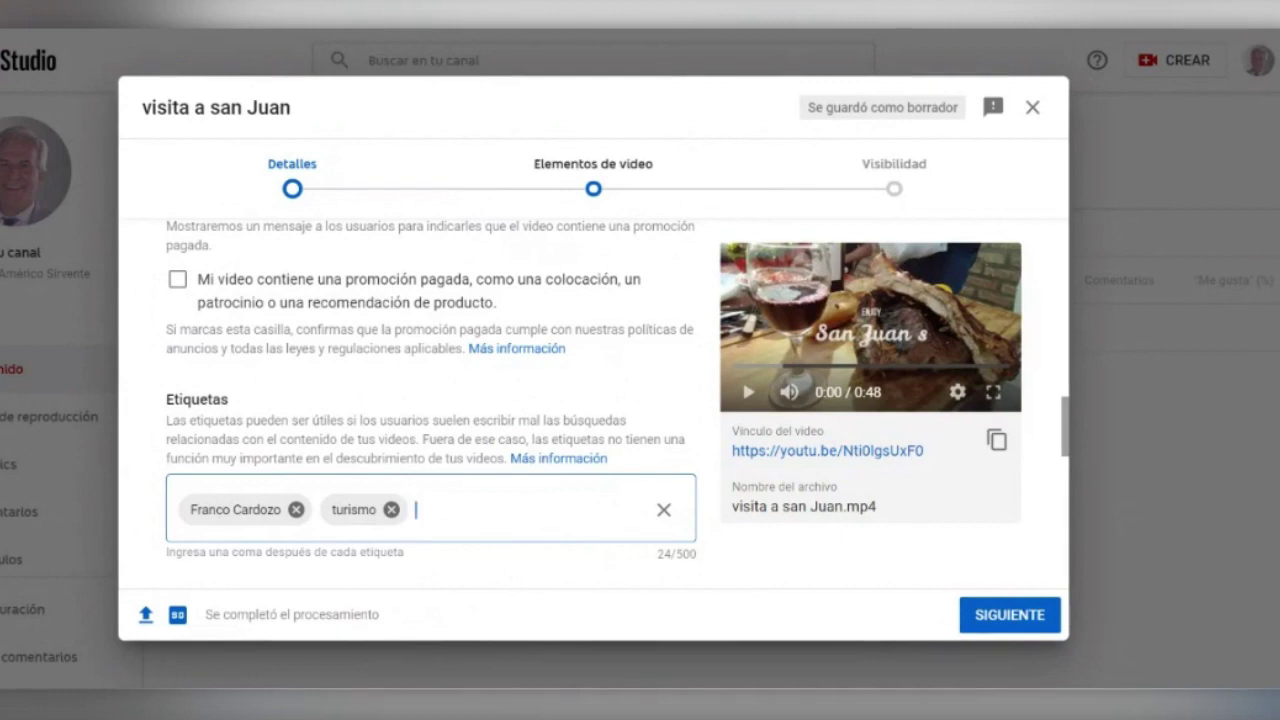
scroll(430, 400, "down", 2)
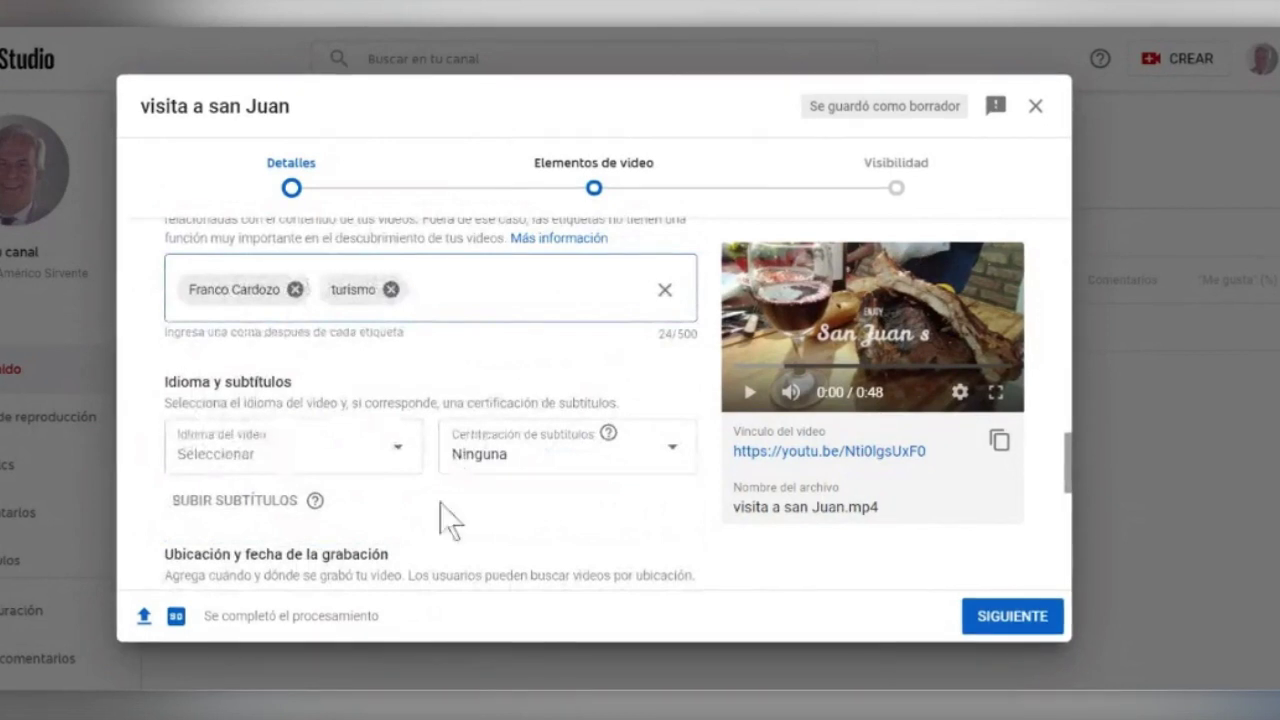
Choose Español (Latinoamérica) from the Idioma del video dropdown.
left_click(397, 457)
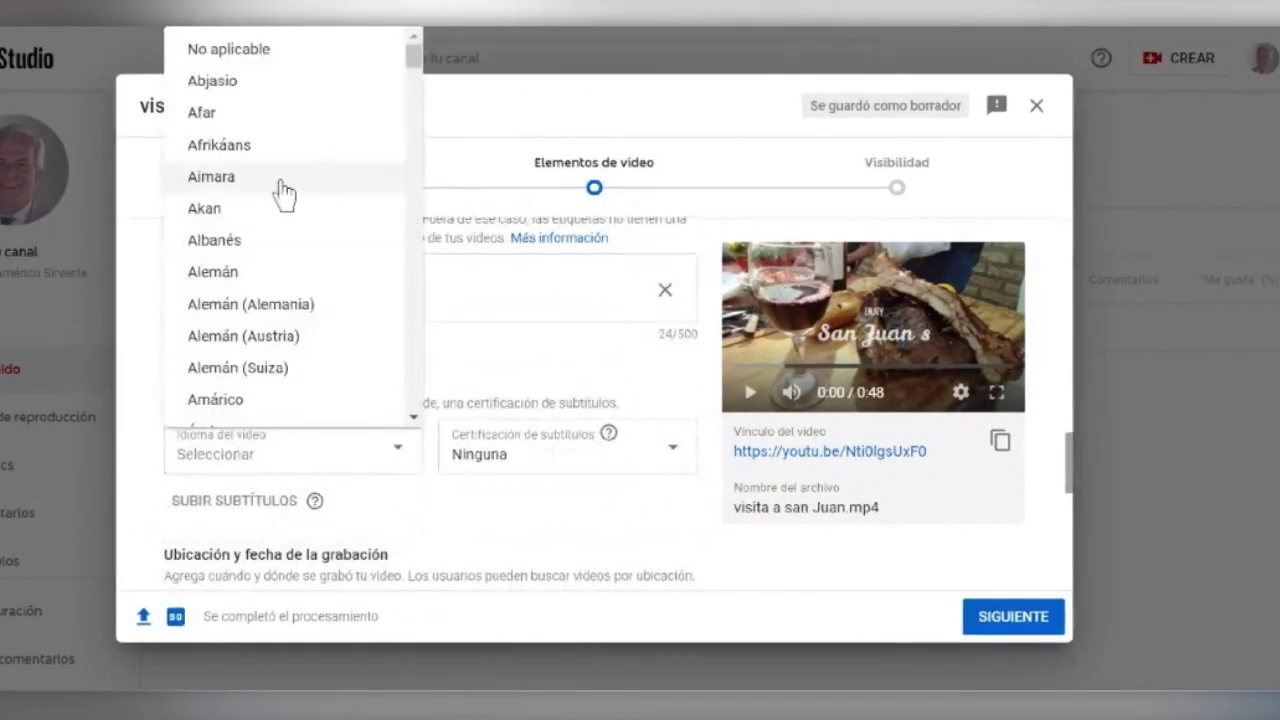
scroll(258, 180, "down", 3)
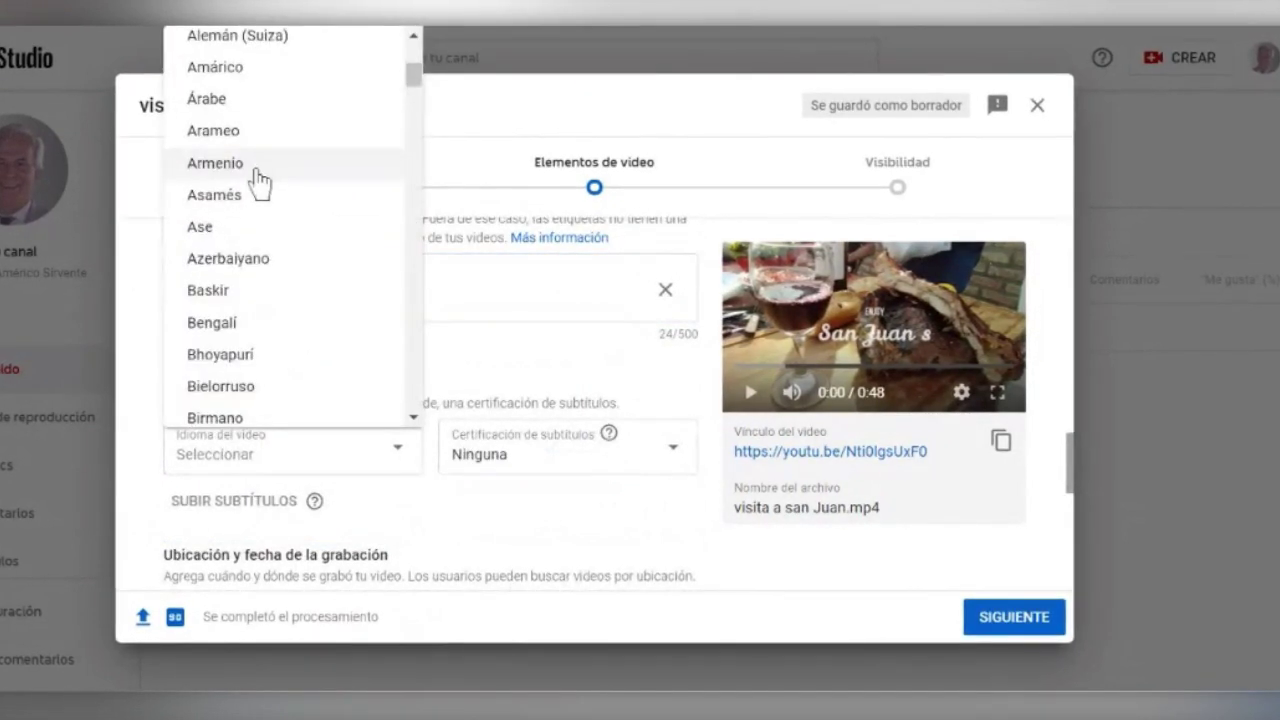
scroll(258, 180, "down", 2)
scroll(266, 200, "up", 4)
scroll(276, 235, "down", 11)
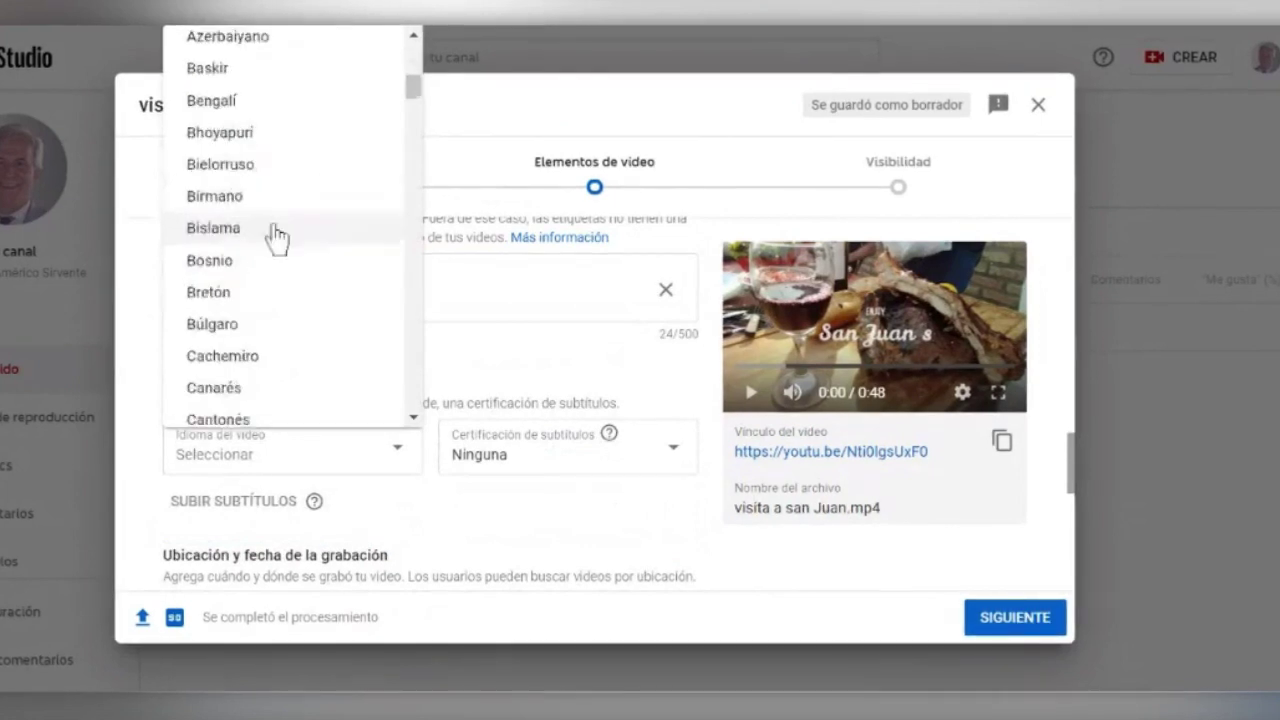
scroll(278, 253, "down", 4)
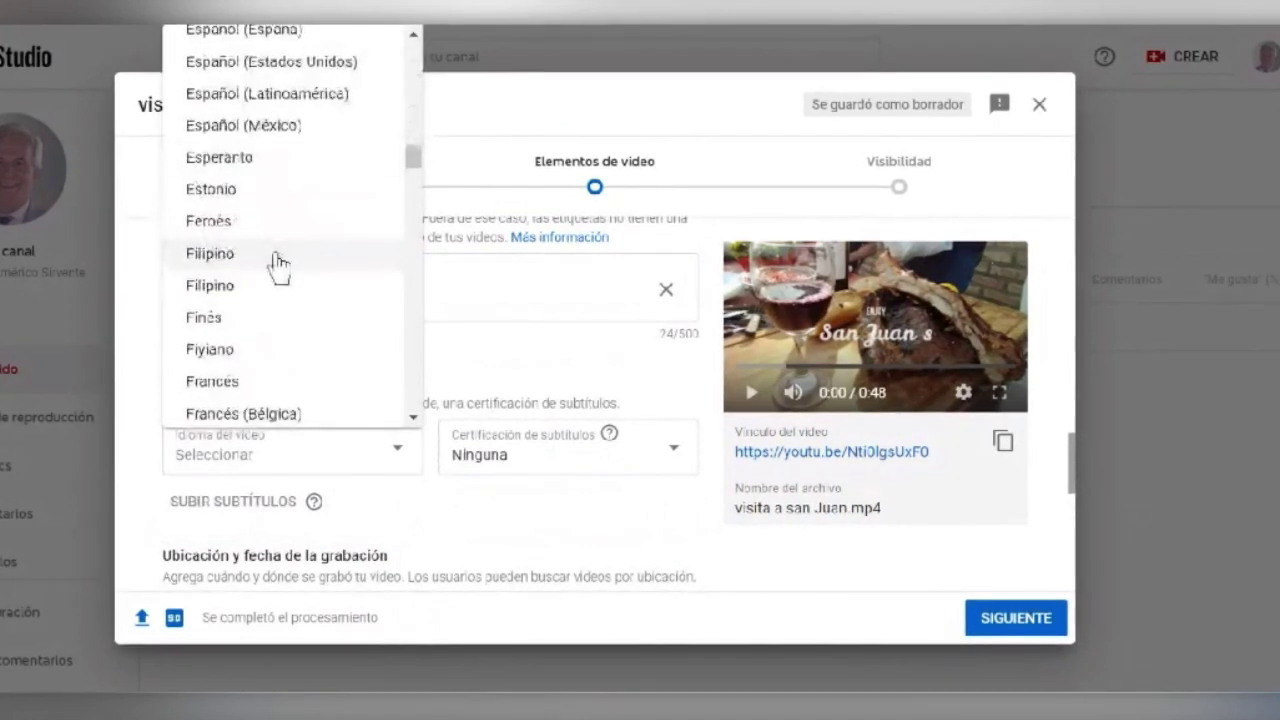
left_click(265, 93)
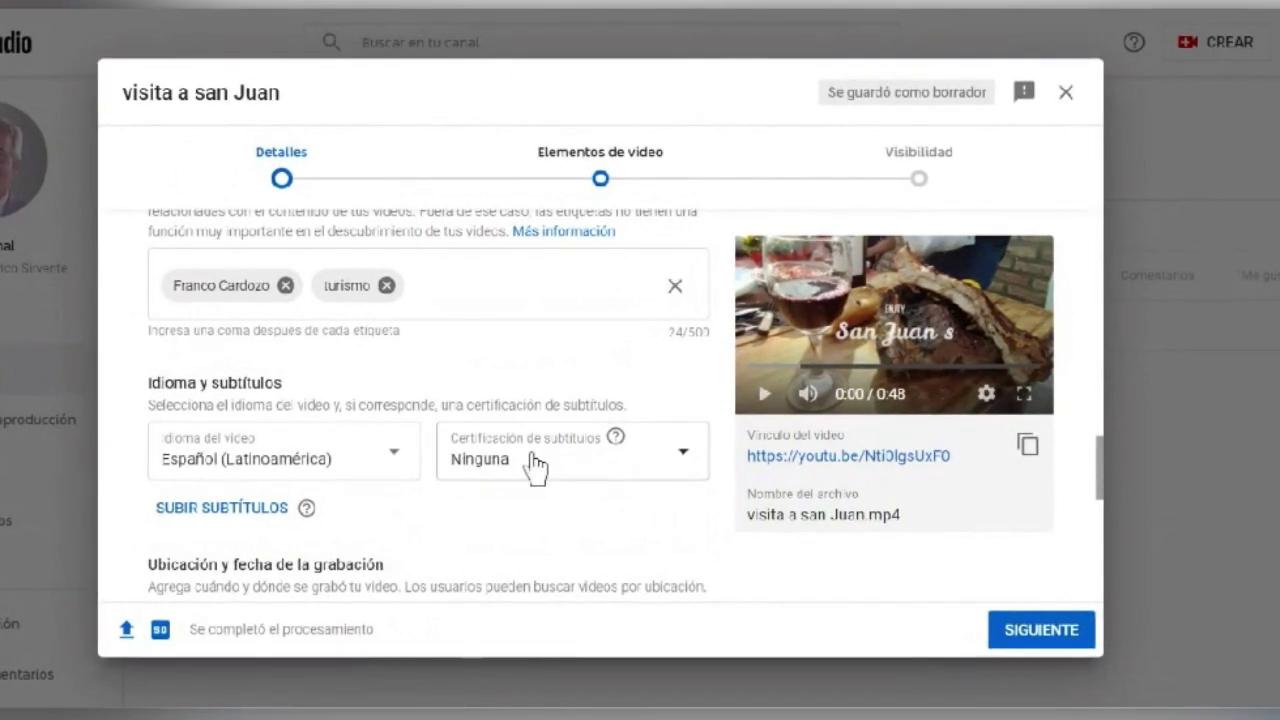
Search 'San Juan' in Ubicación del video and pick 'San Juan, Provincia de San Juan'.
scroll(470, 515, "down", 1)
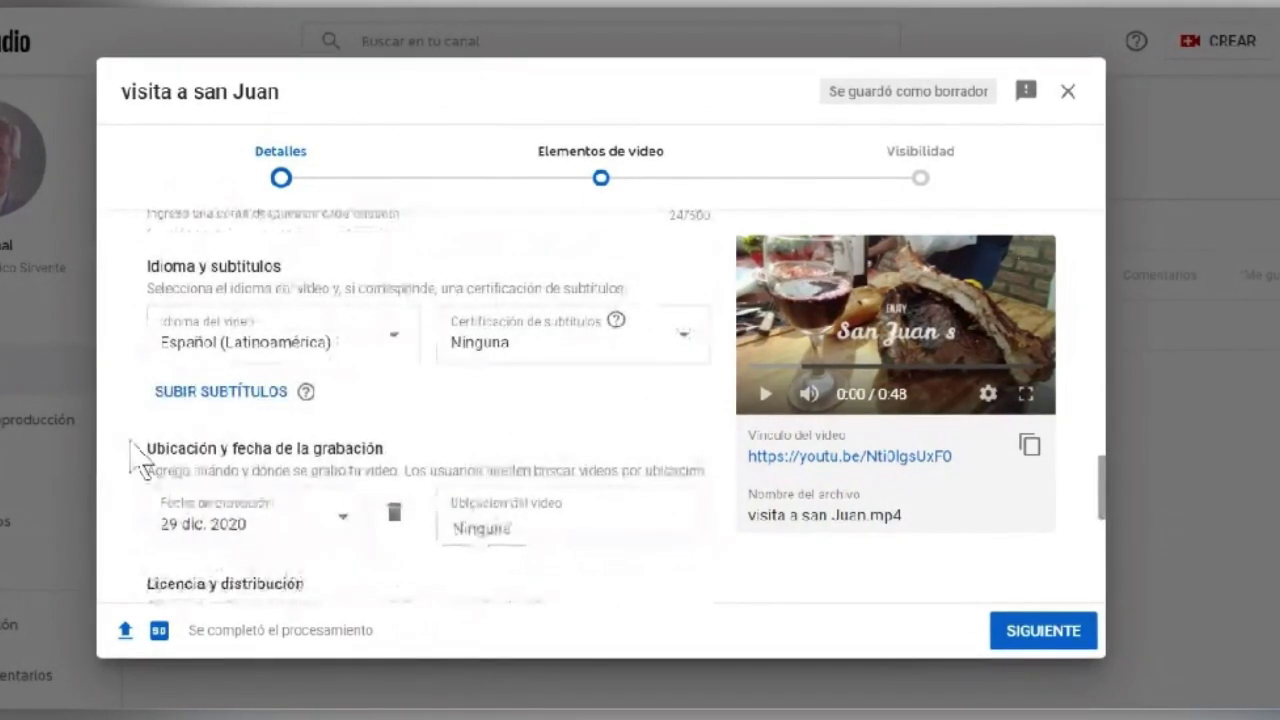
left_click(476, 528)
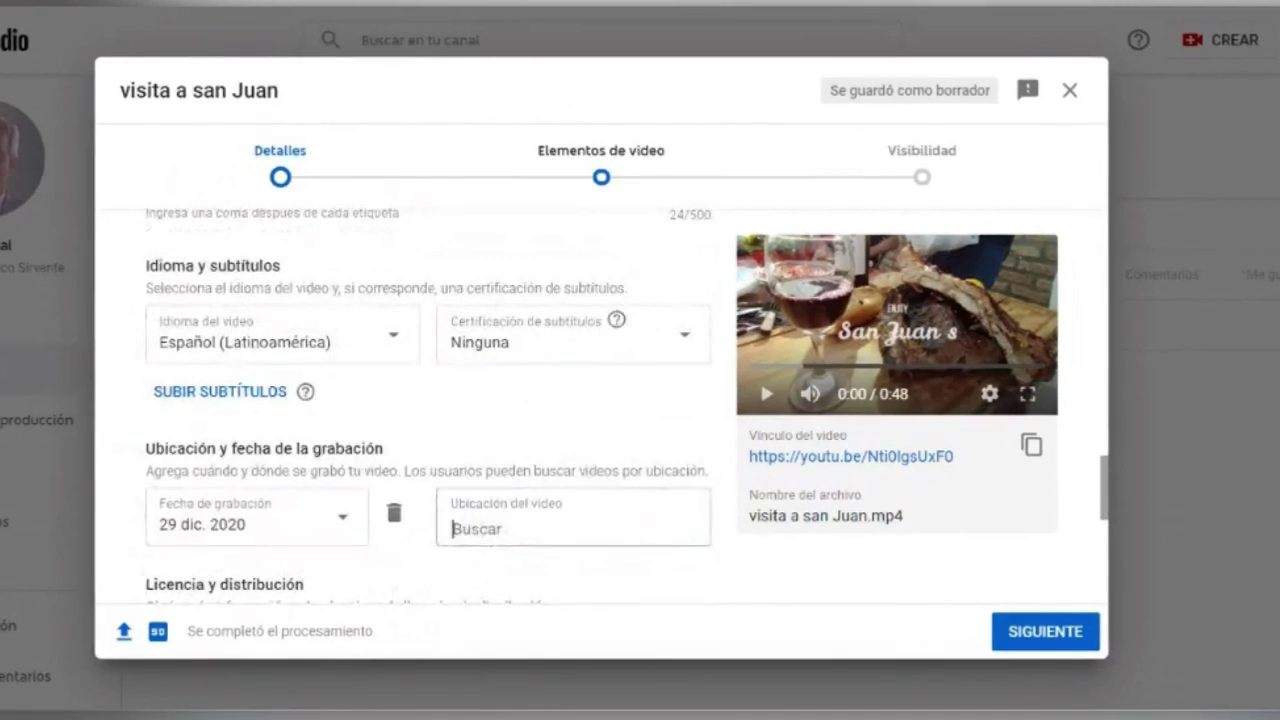
scroll(420, 400, "down", 1)
type("Sa")
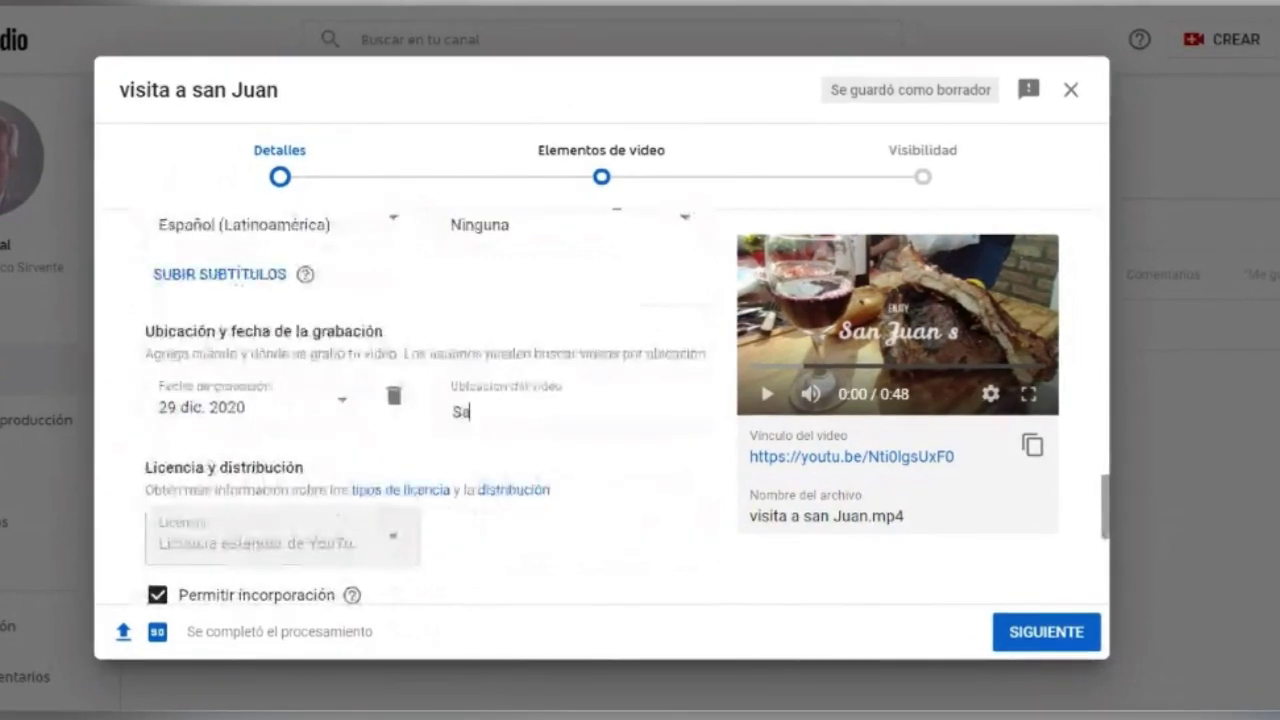
type("n J")
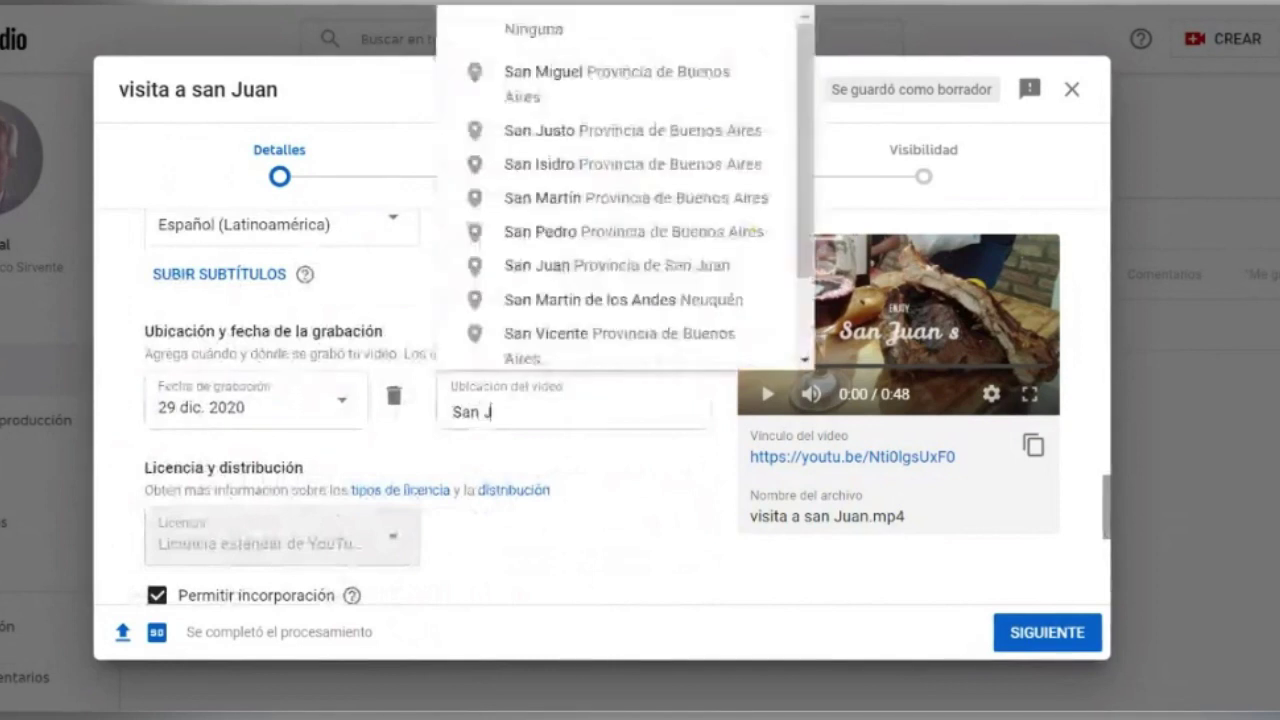
type("uan")
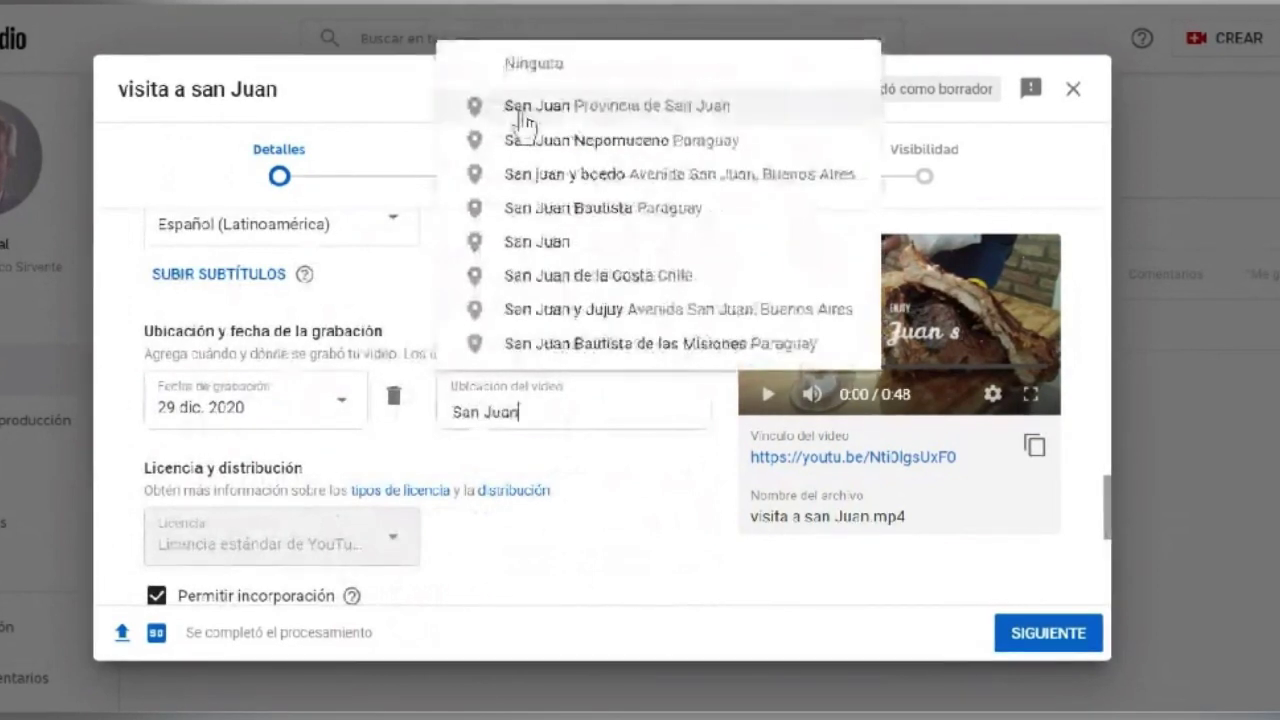
left_click(523, 120)
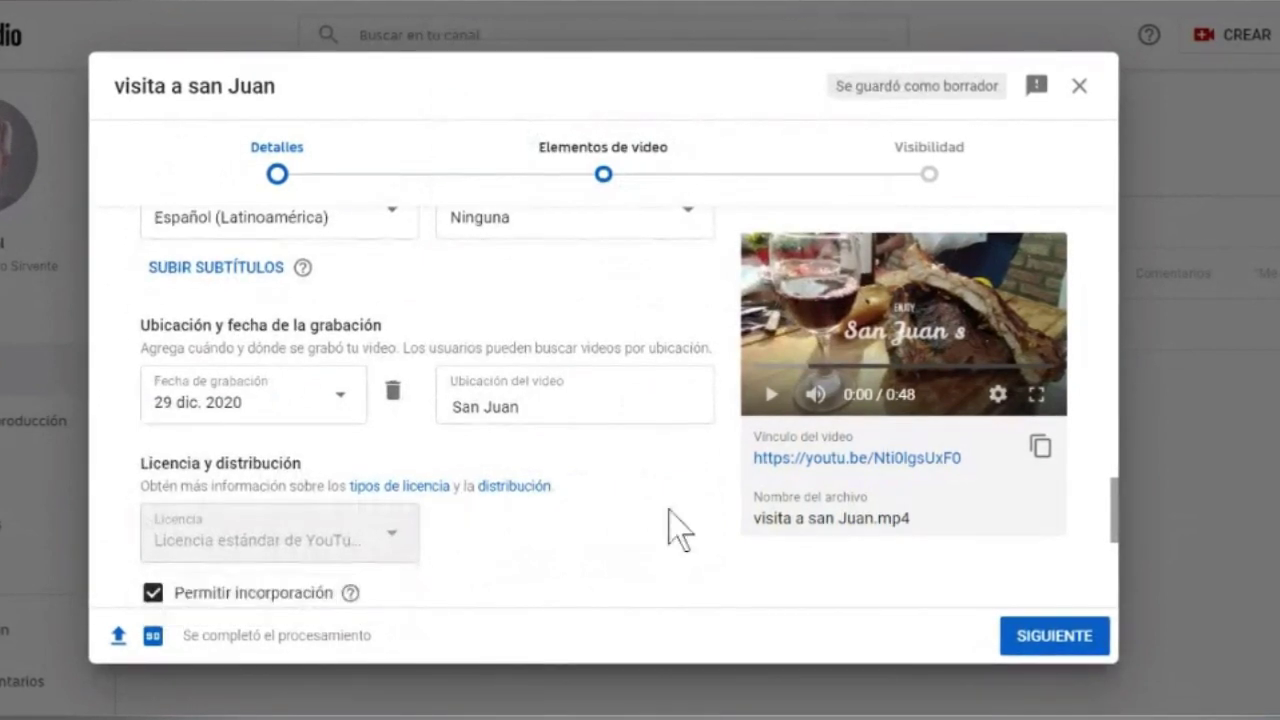
scroll(669, 510, "down", 3)
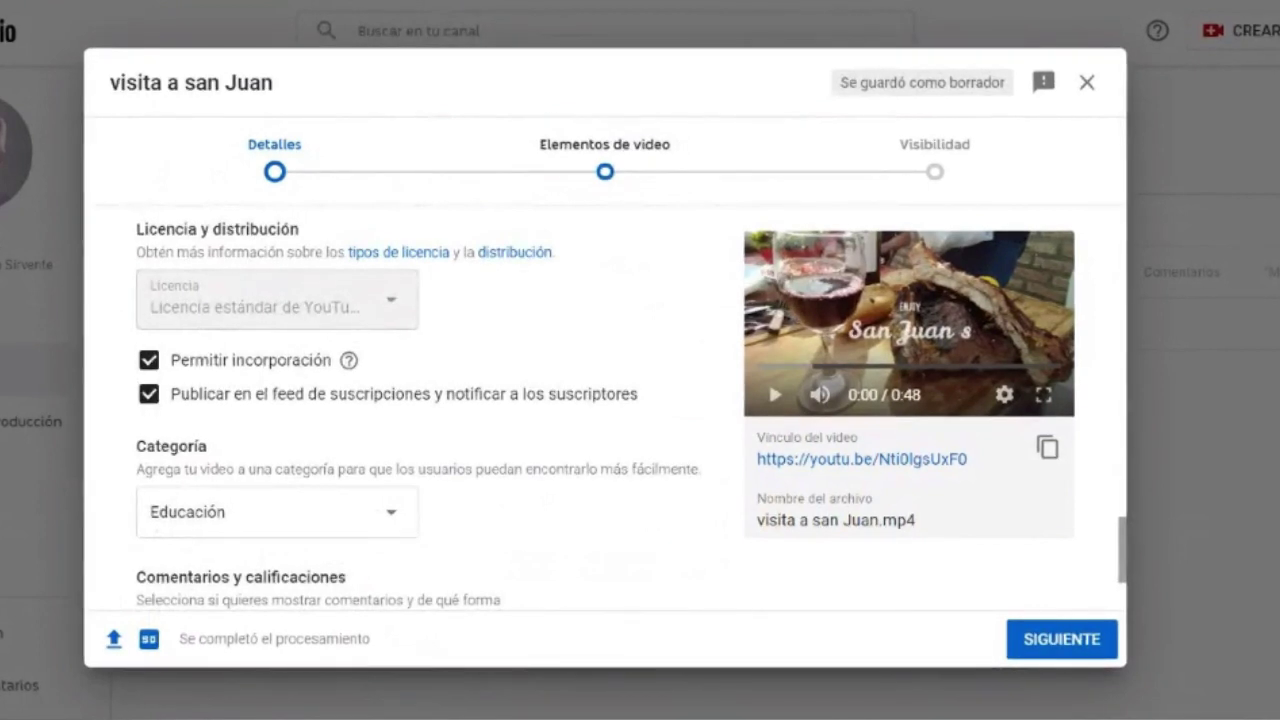
Advance from Detalles to the Elementos de video step.
scroll(621, 532, "down", 2)
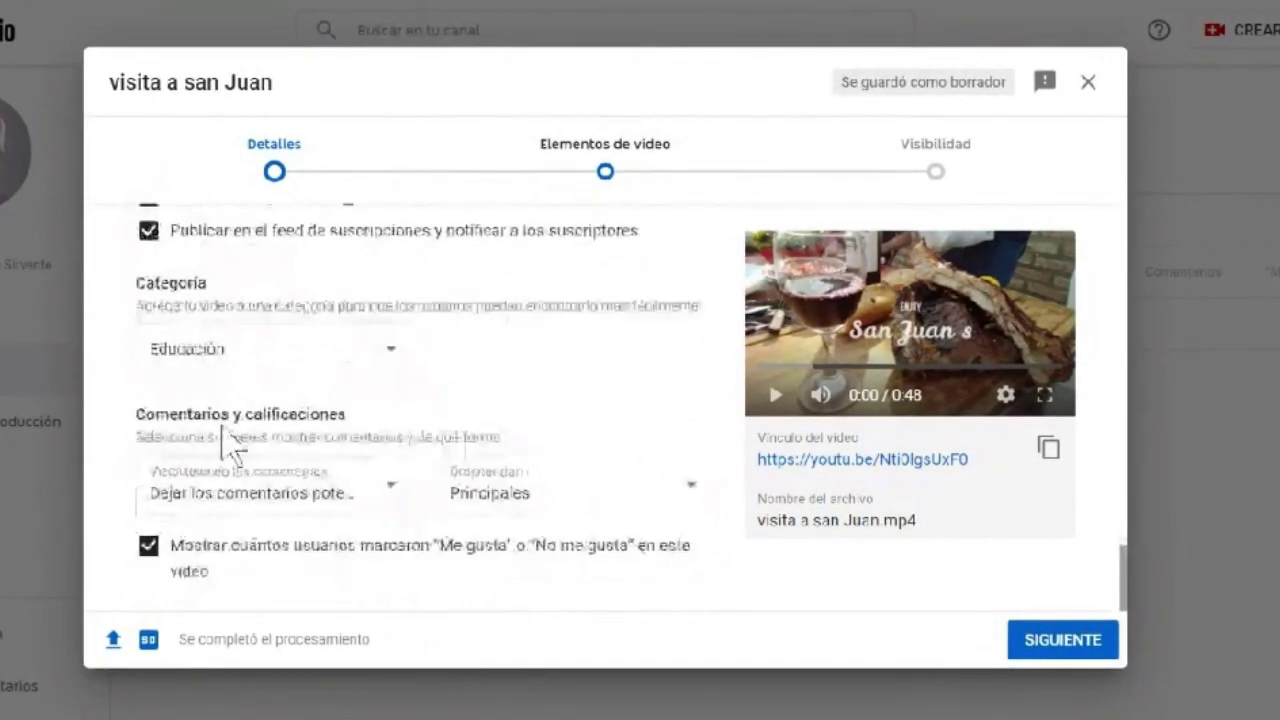
left_click(605, 172)
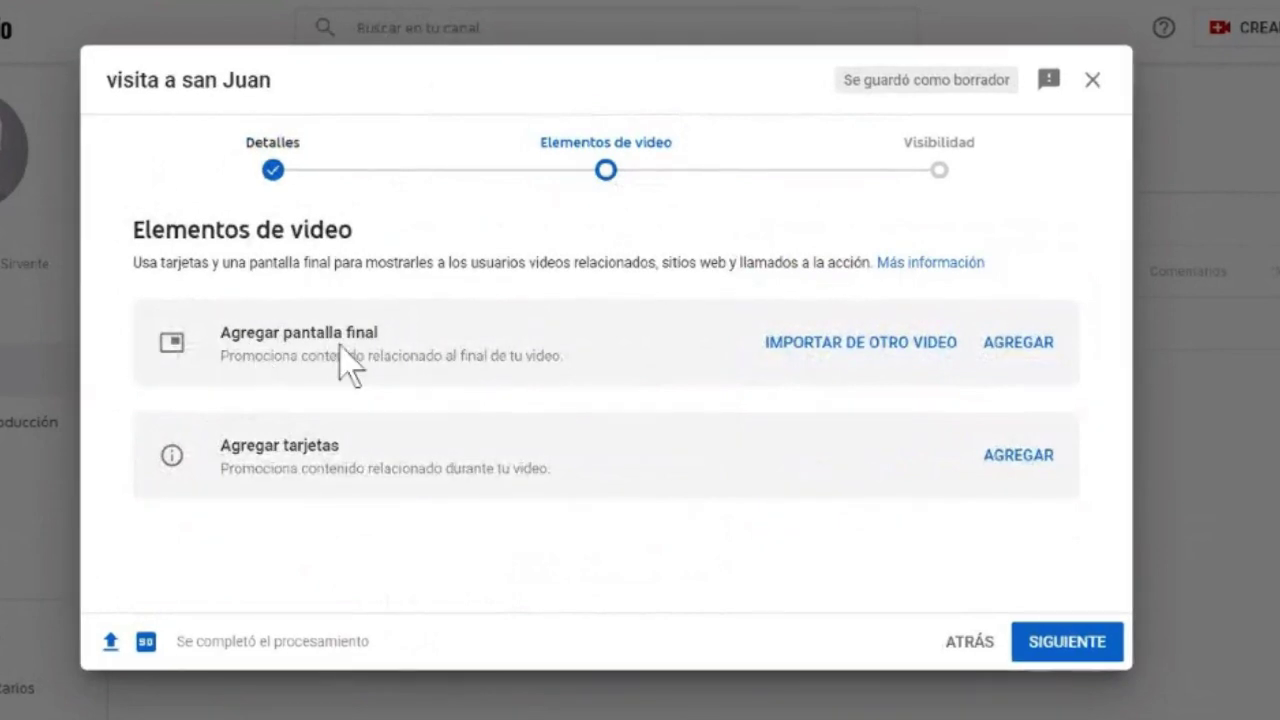
Attempt to import an end screen from another video, then close the failed picker.
left_click(872, 343)
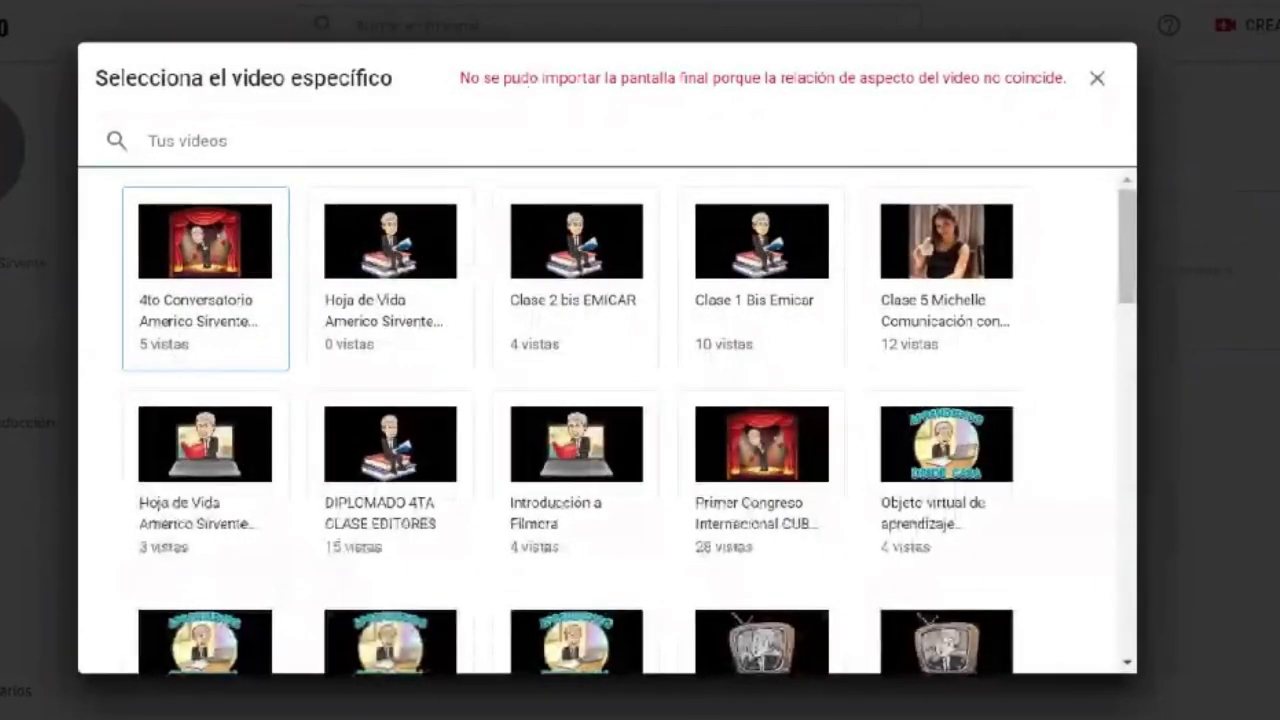
left_click(1098, 80)
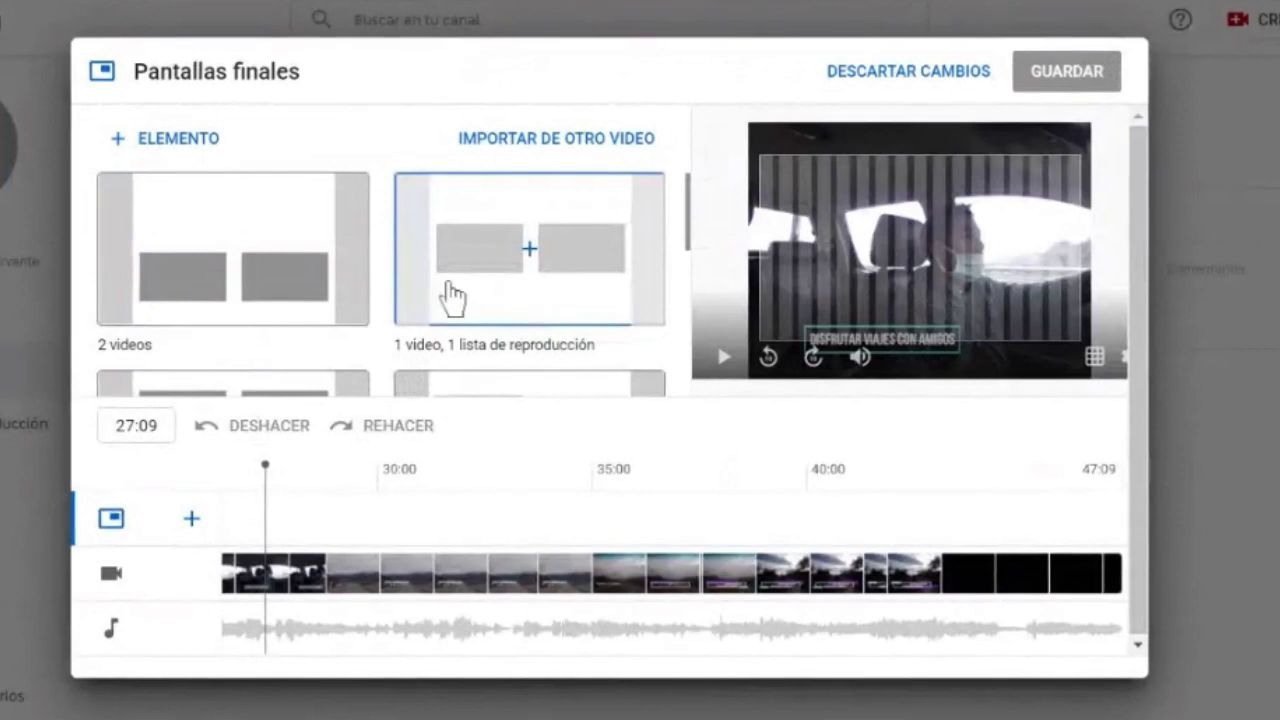
Apply the 1 video, 1 playlist, 1 subscribe template, delete the playlist element, select the video.
scroll(465, 296, "down", 1)
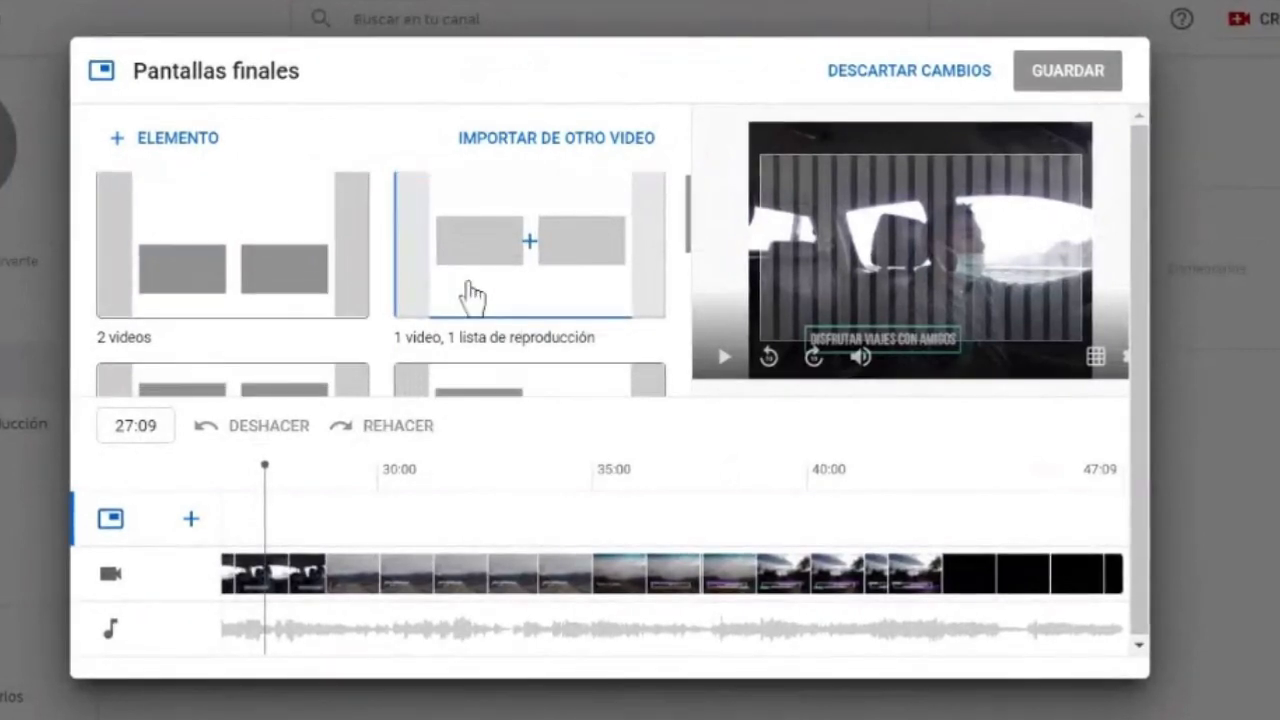
scroll(420, 298, "down", 3)
scroll(229, 371, "down", 5)
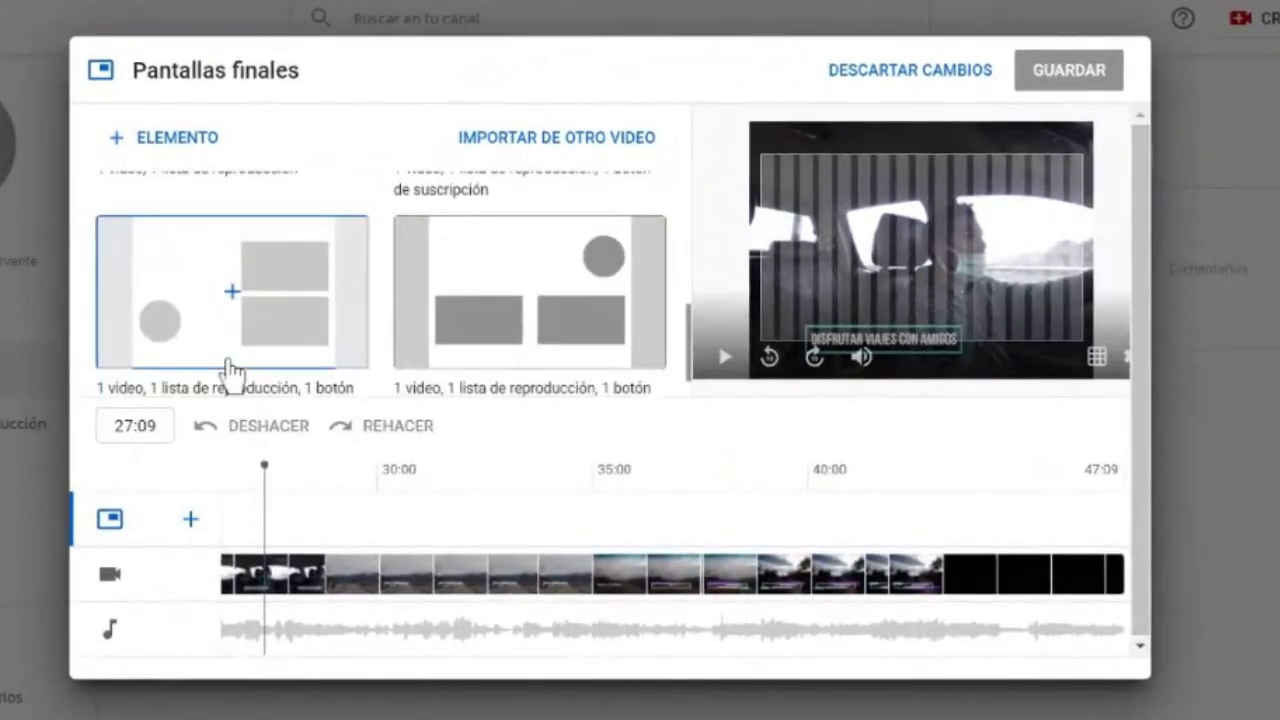
scroll(229, 371, "down", 1)
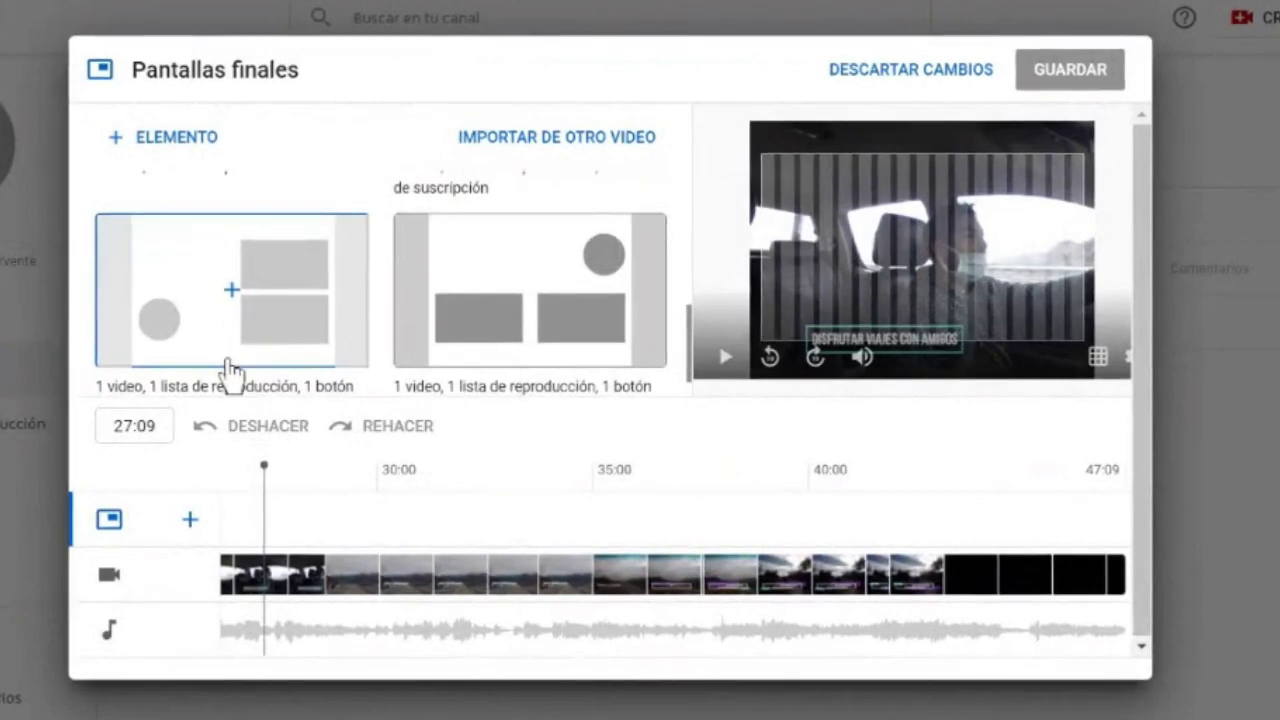
scroll(229, 369, "down", 2)
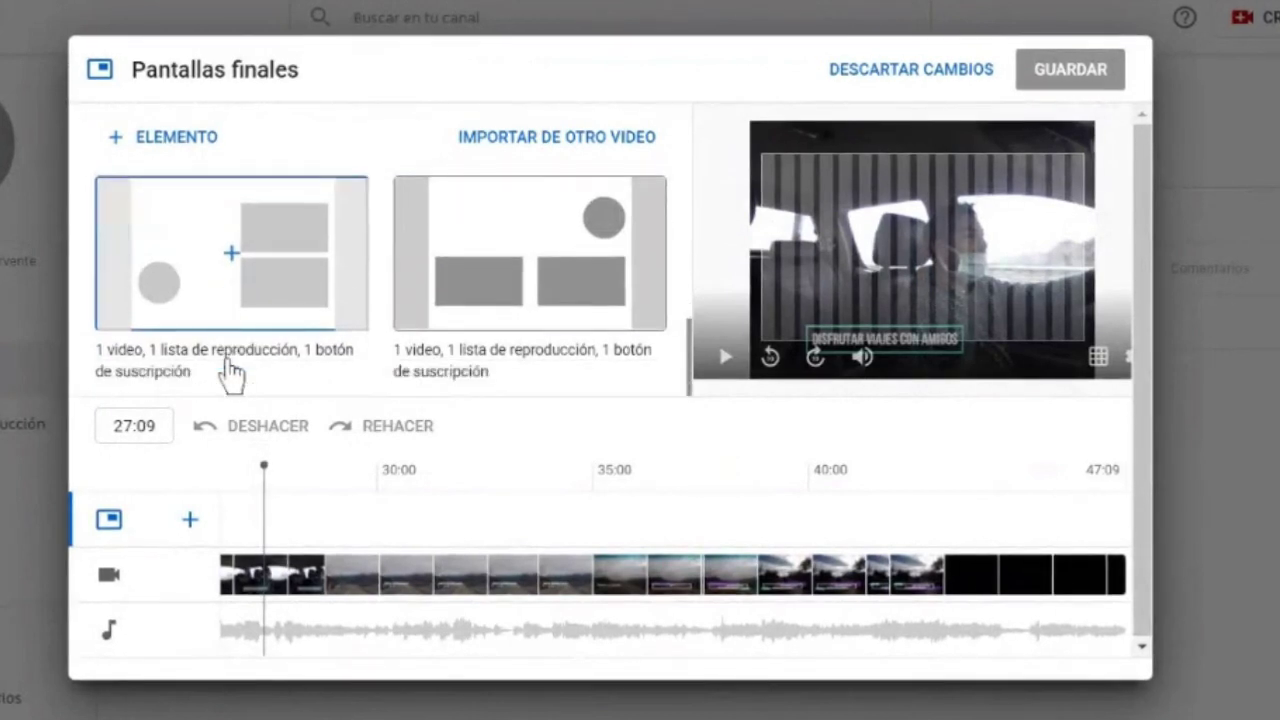
left_click(548, 287)
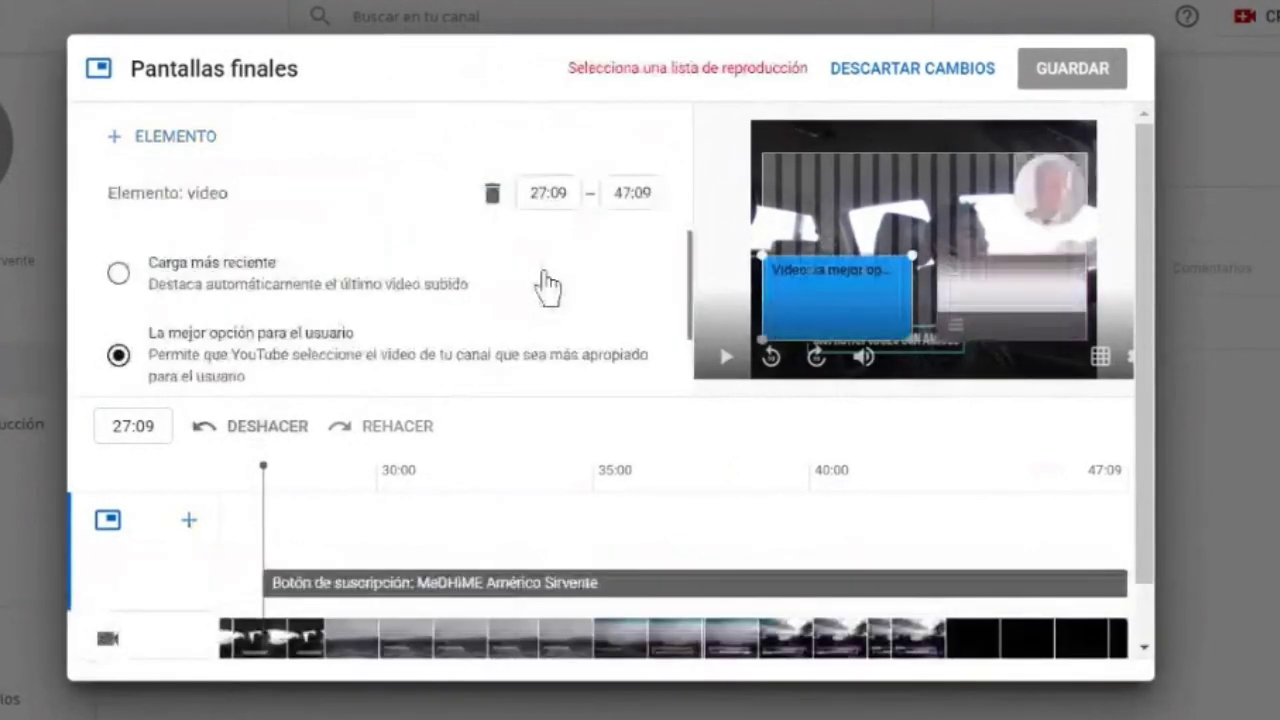
left_click(997, 318)
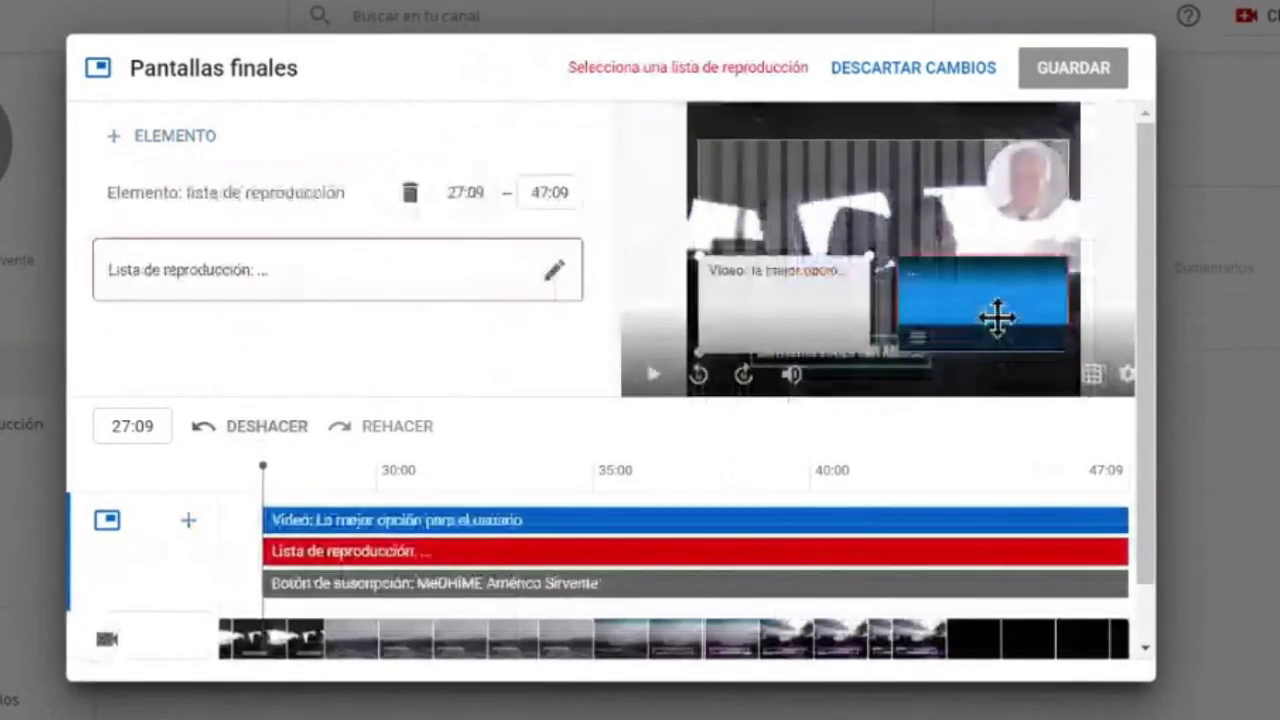
key("Delete")
left_click(763, 316)
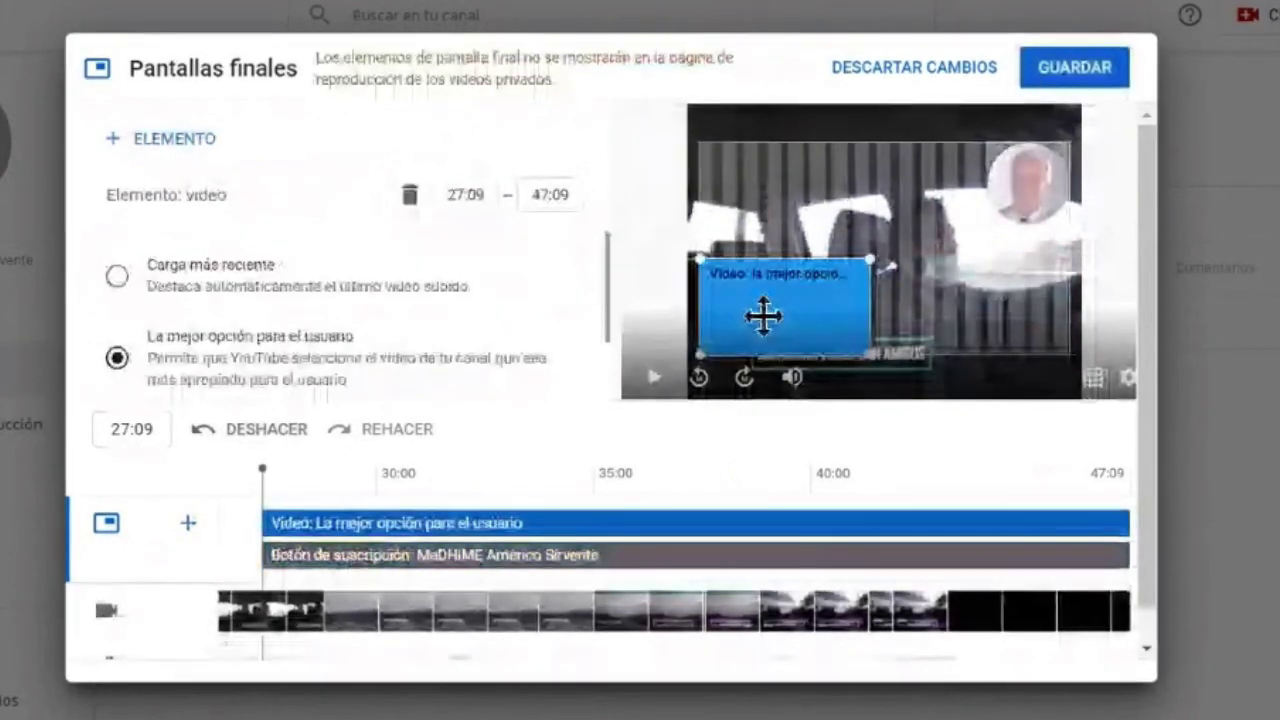
scroll(335, 306, "down", 2)
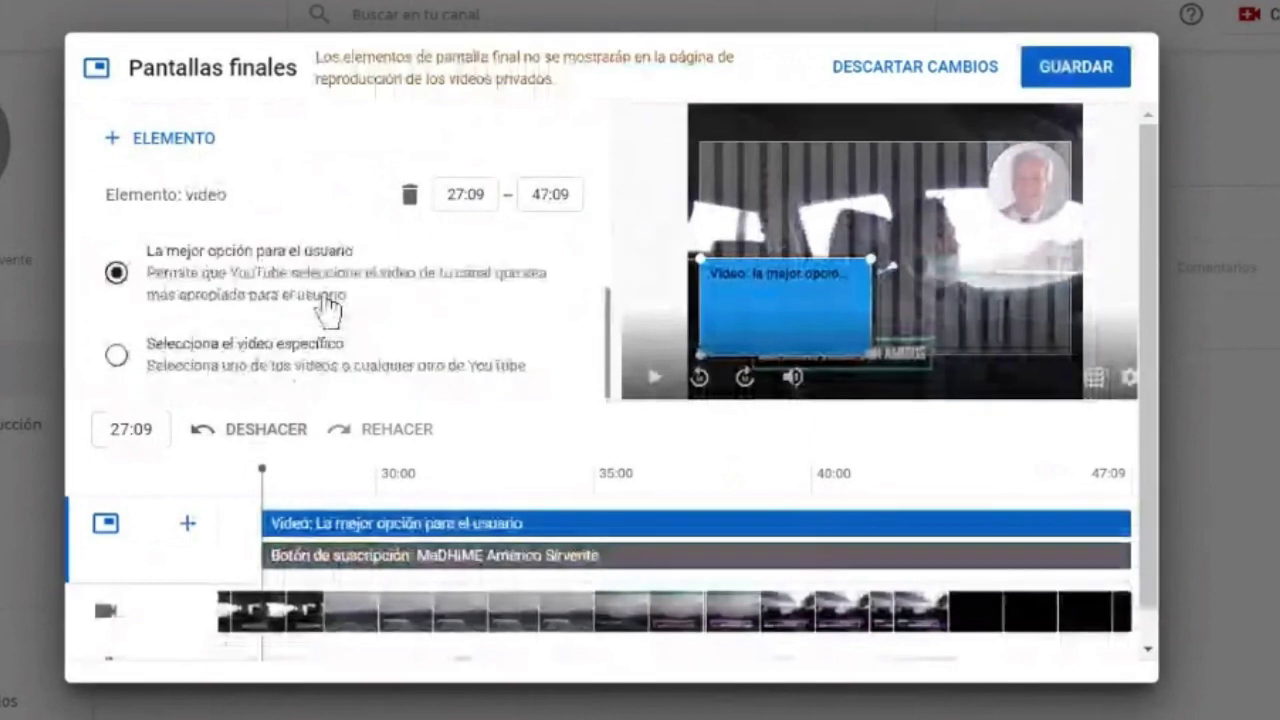
Set the video element to the specific July 2017 résumé video and save the end screen.
left_click(116, 357)
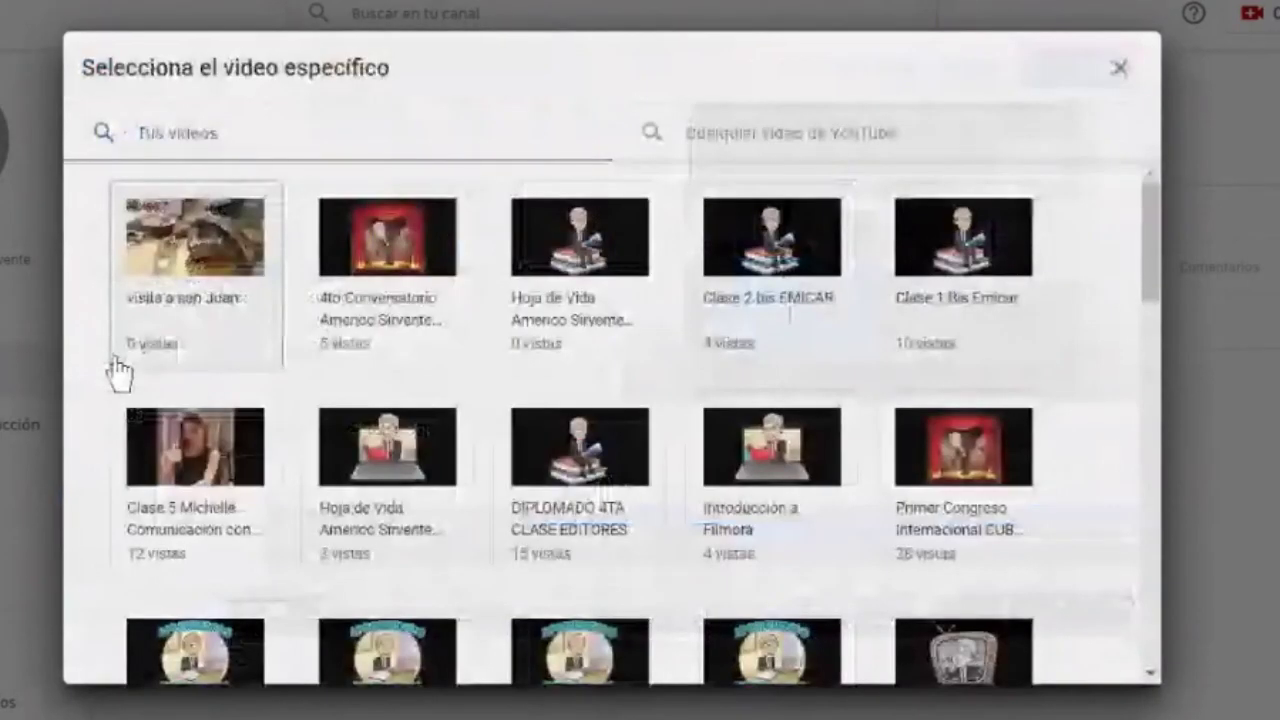
left_click(525, 336)
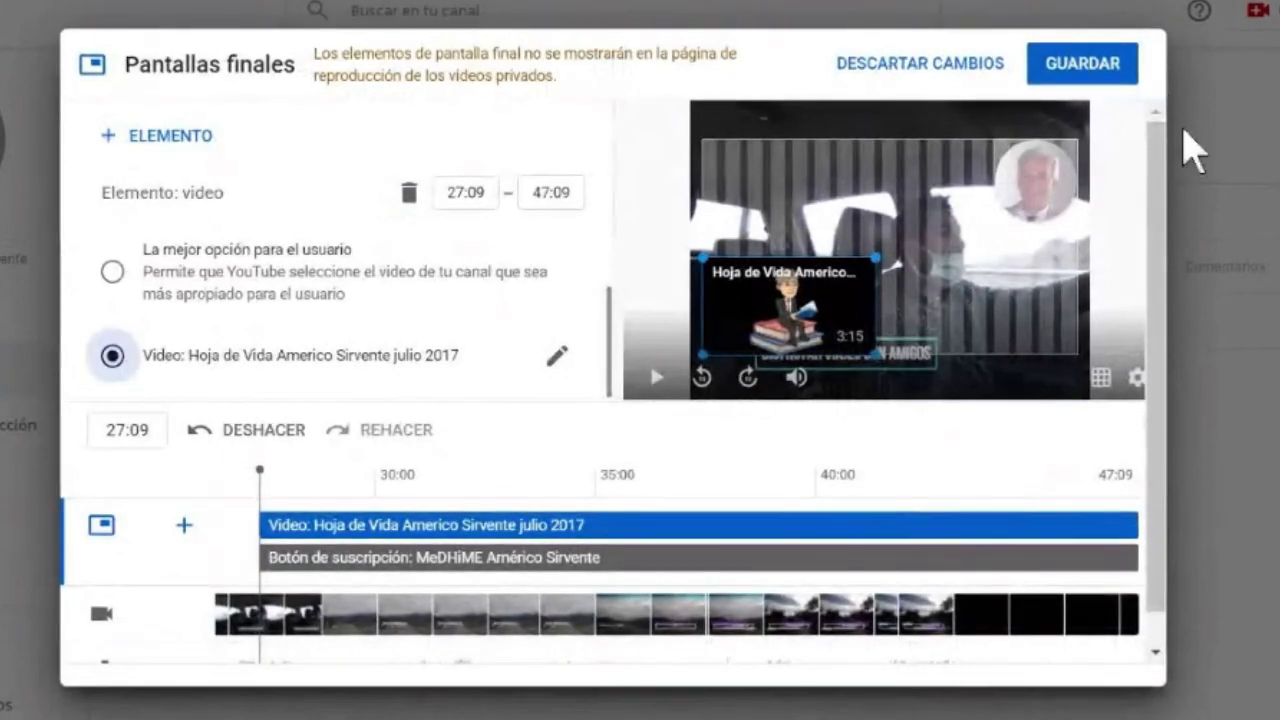
left_click(1040, 193)
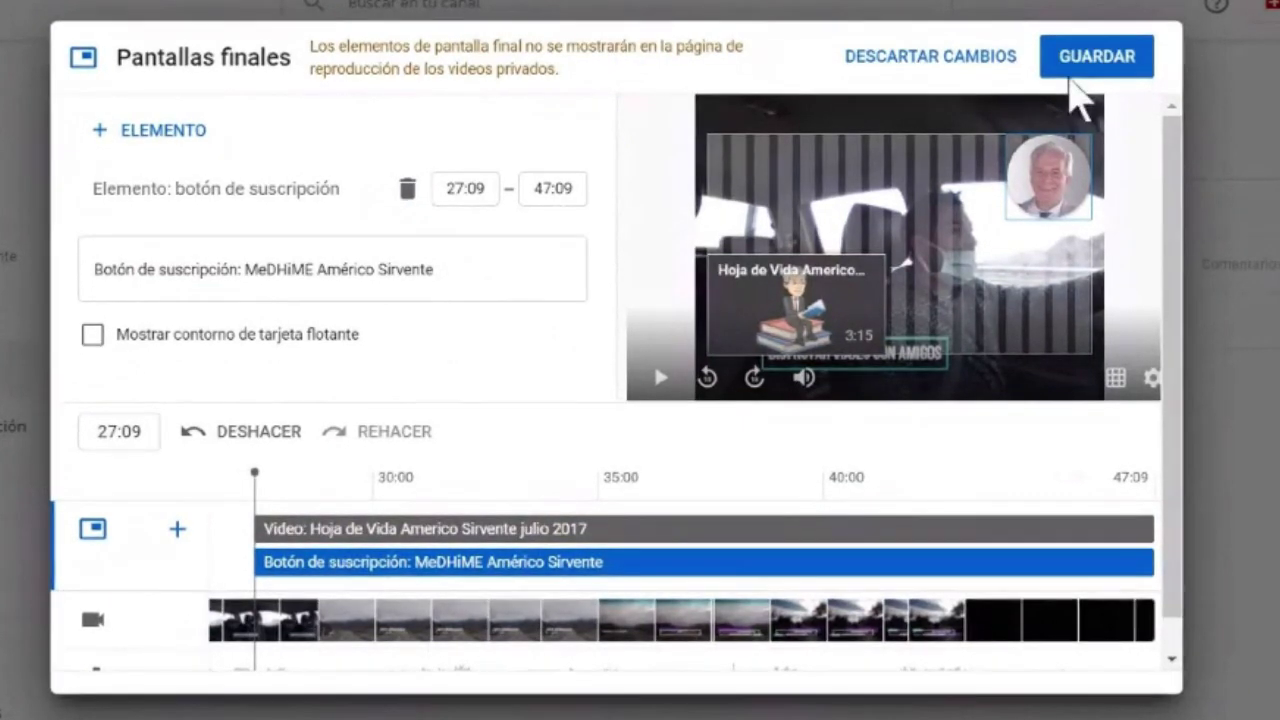
scroll(640, 228, "down", 1)
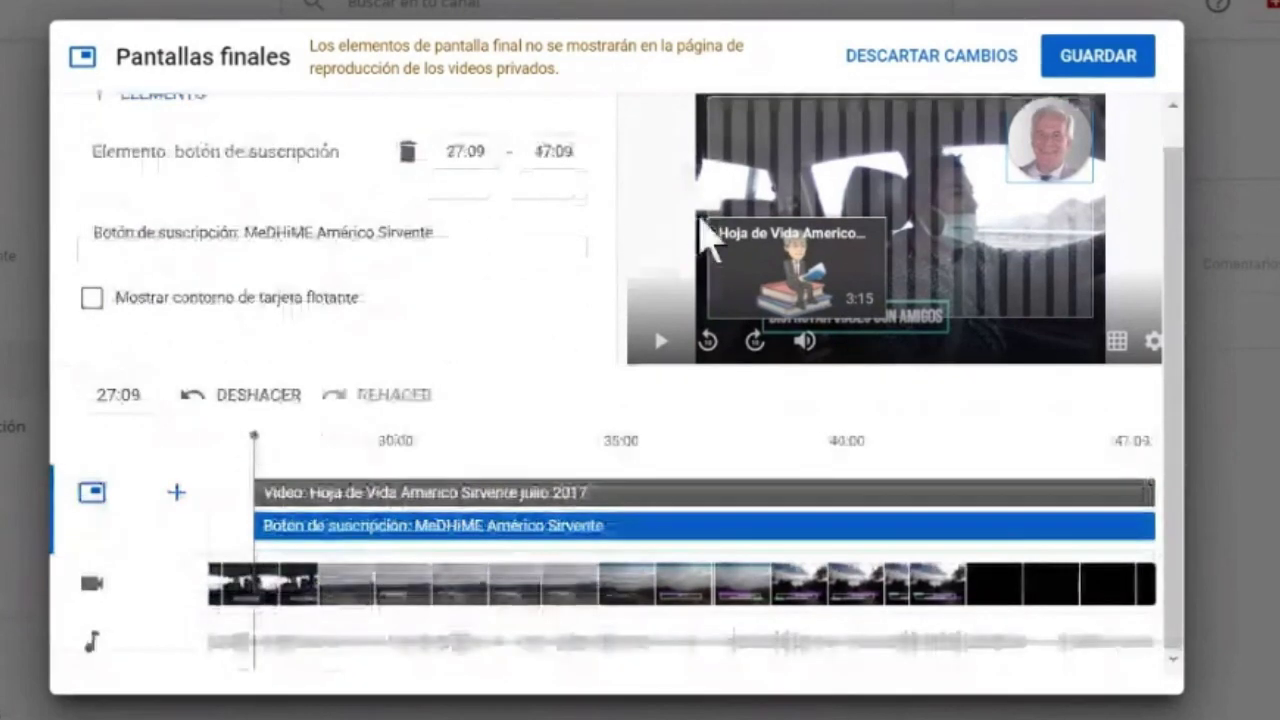
left_click(1093, 72)
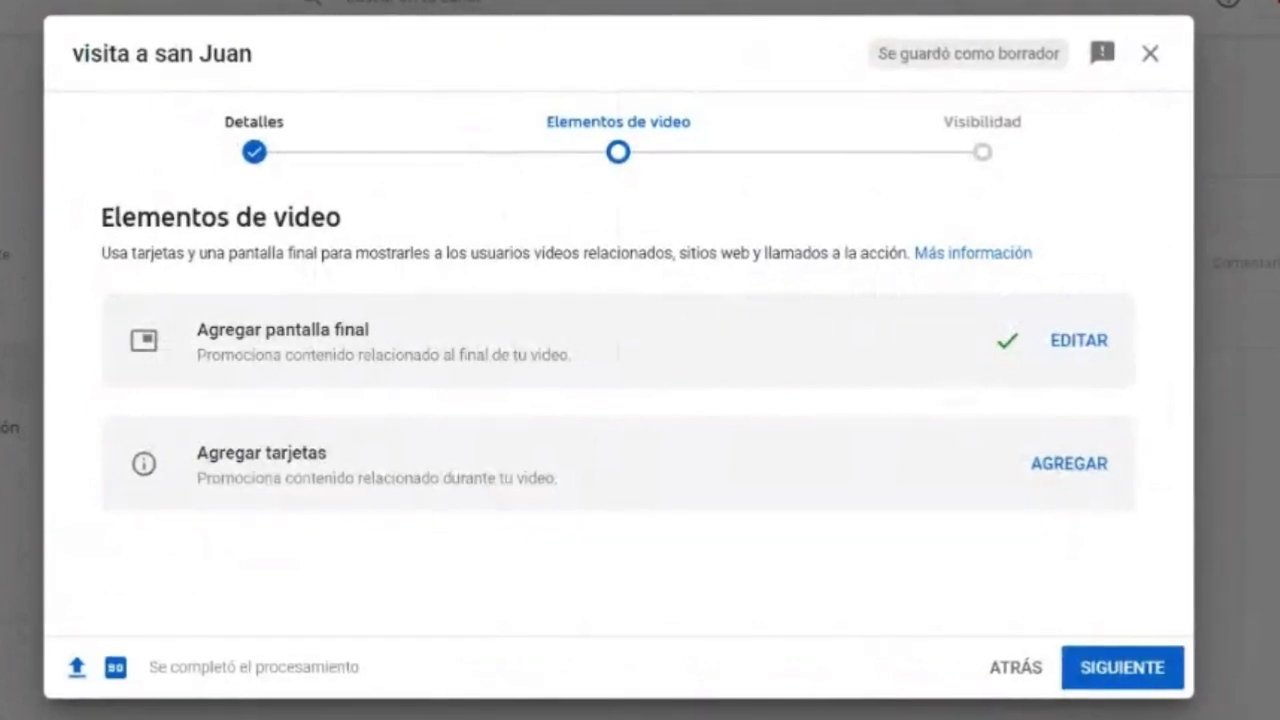
Set 'visita a san Juan' visibility to Público and publish it.
left_click(1118, 672)
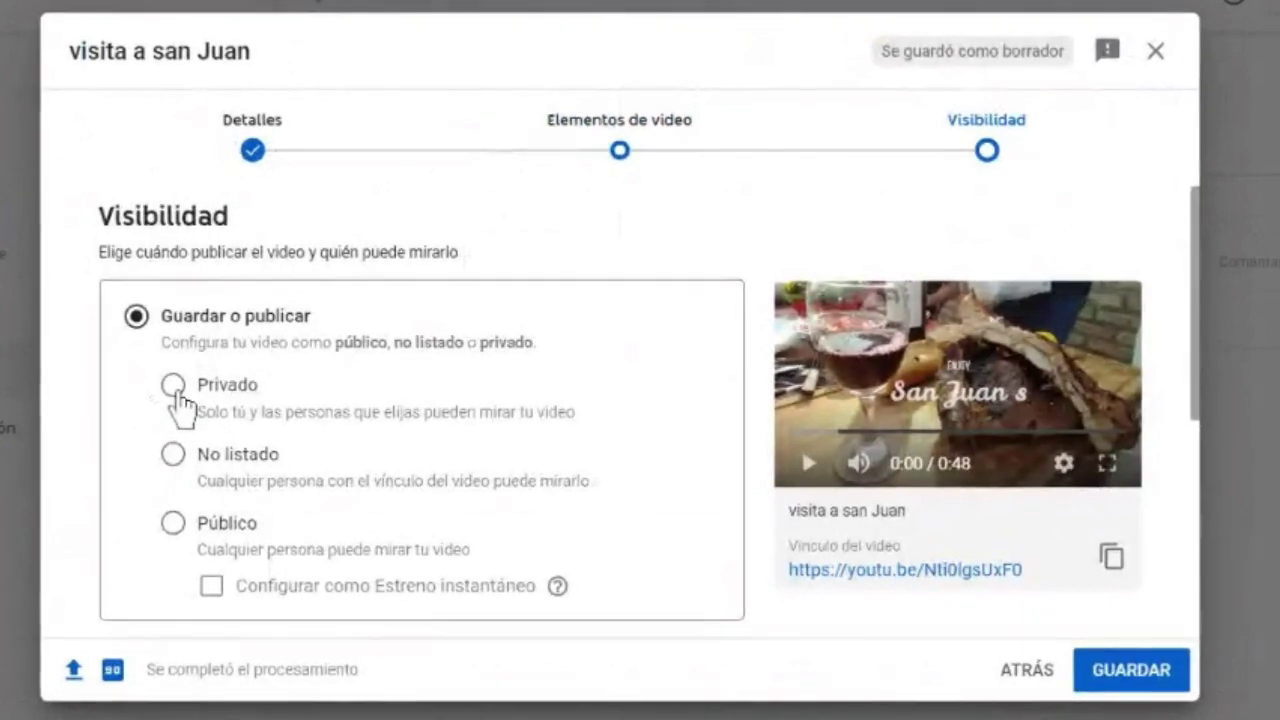
left_click(172, 524)
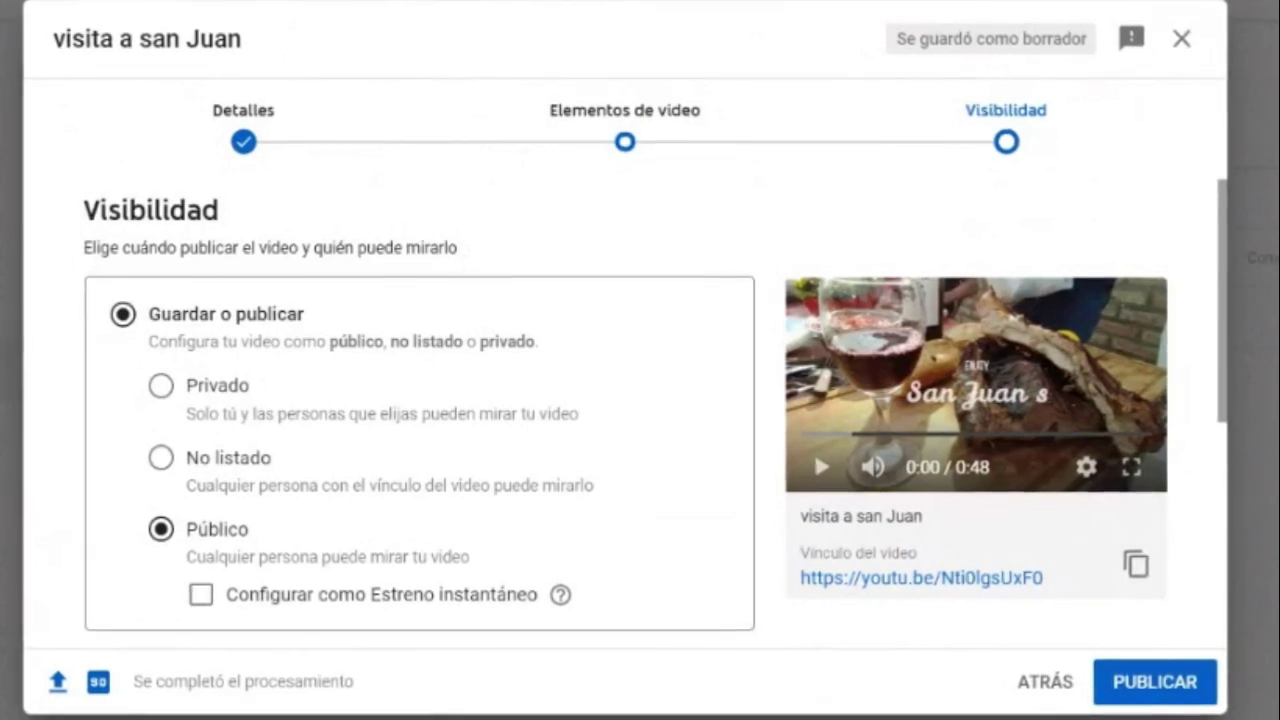
left_click(1155, 682)
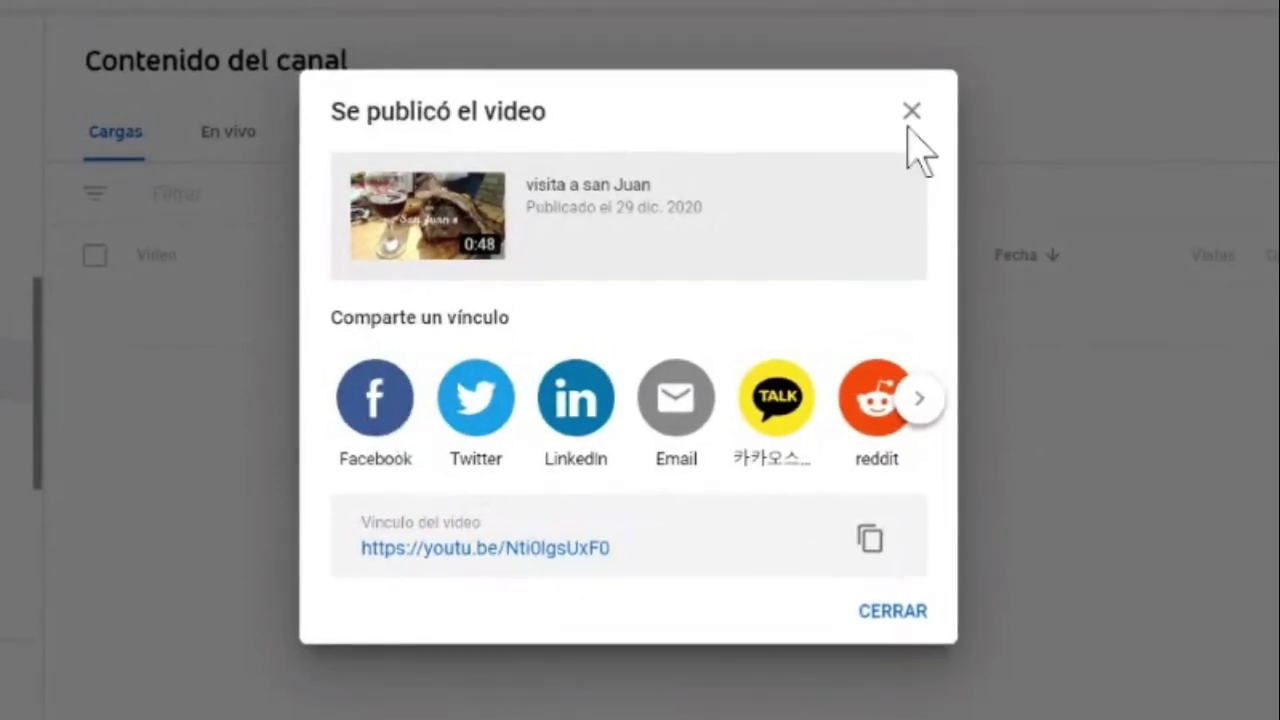
Dismiss the publish confirmation and open the details page of 'visita a san Juan'.
left_click(887, 616)
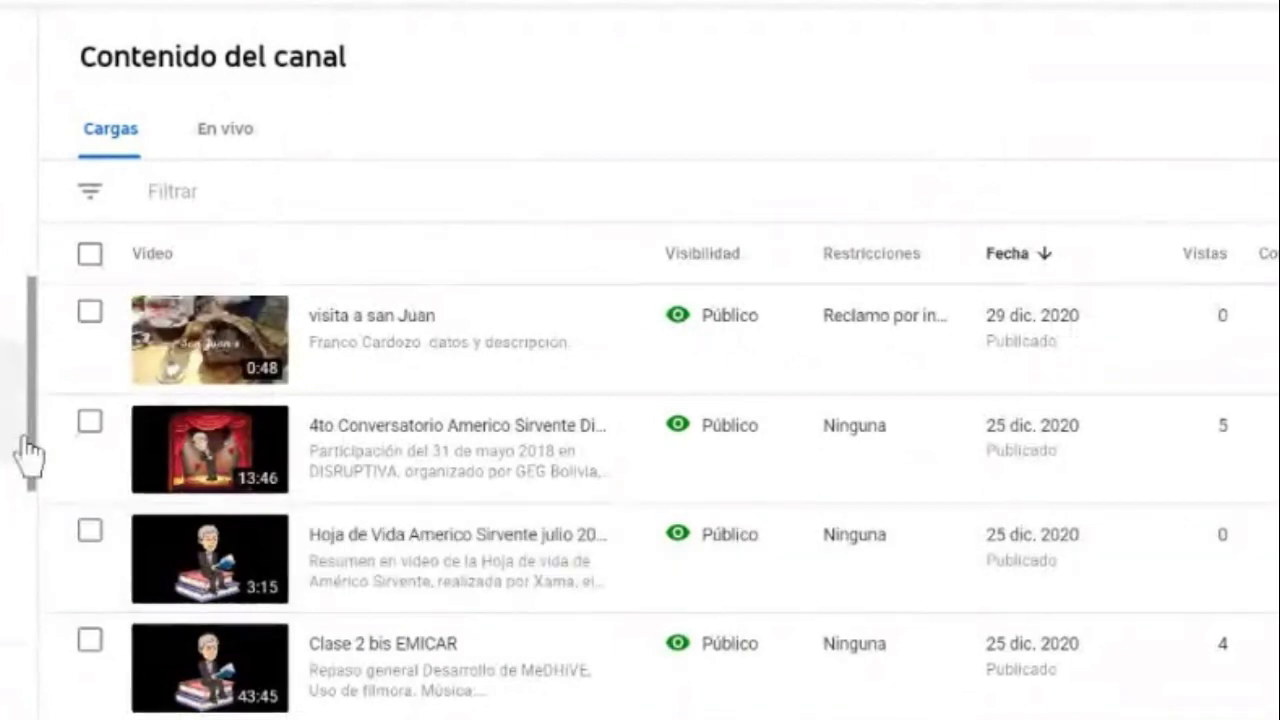
left_click(187, 366)
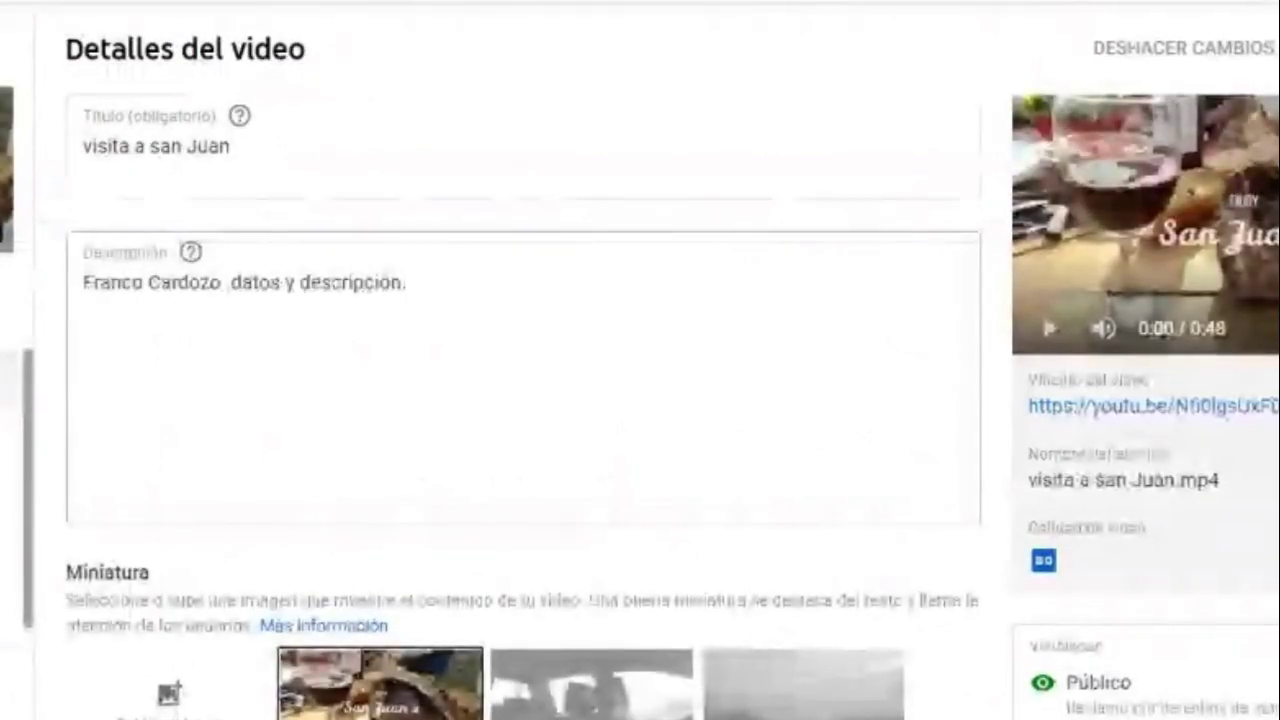
Play the 'visita a san Juan' preview in fullscreen through to its end.
left_click(1055, 330)
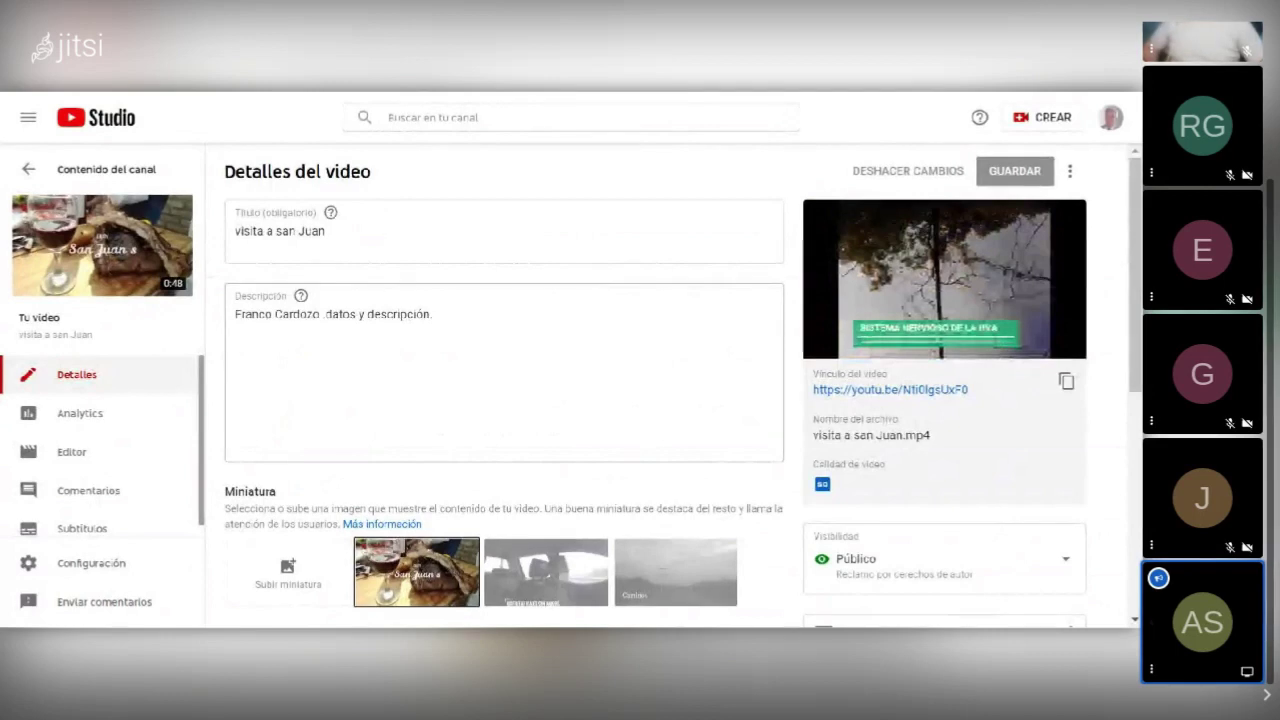
mouse_move(1047, 298)
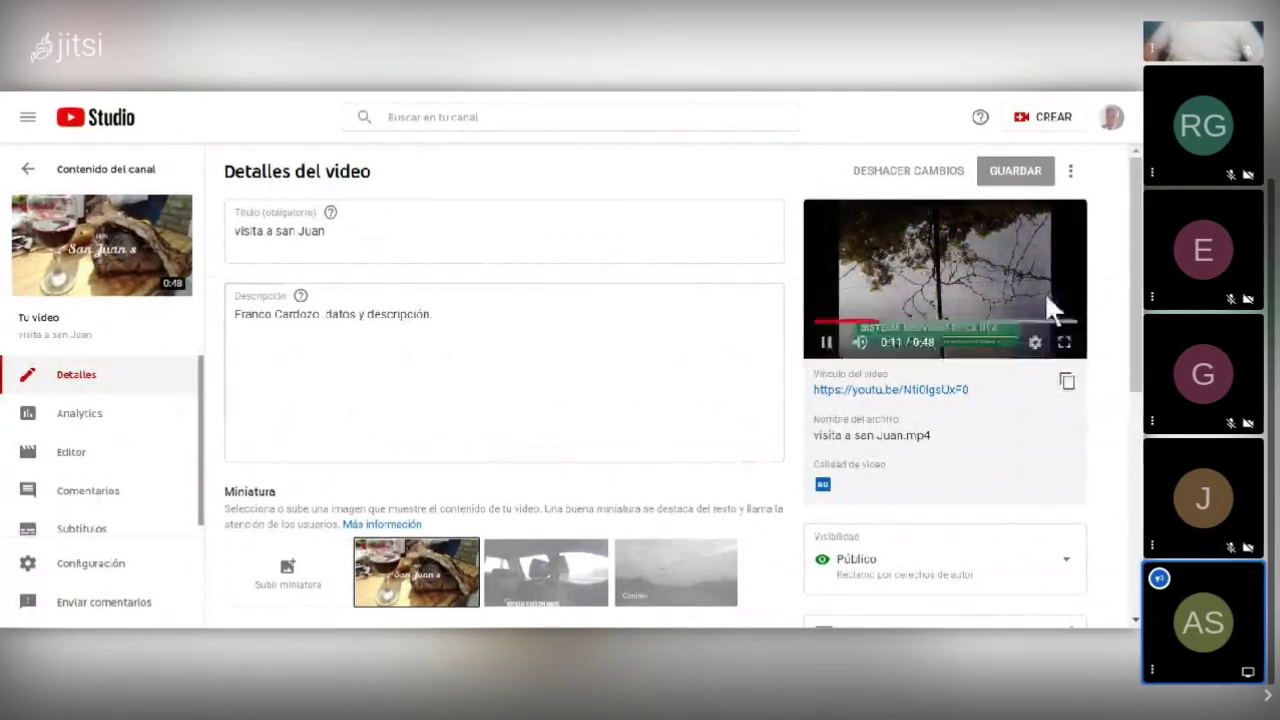
left_click(1064, 342)
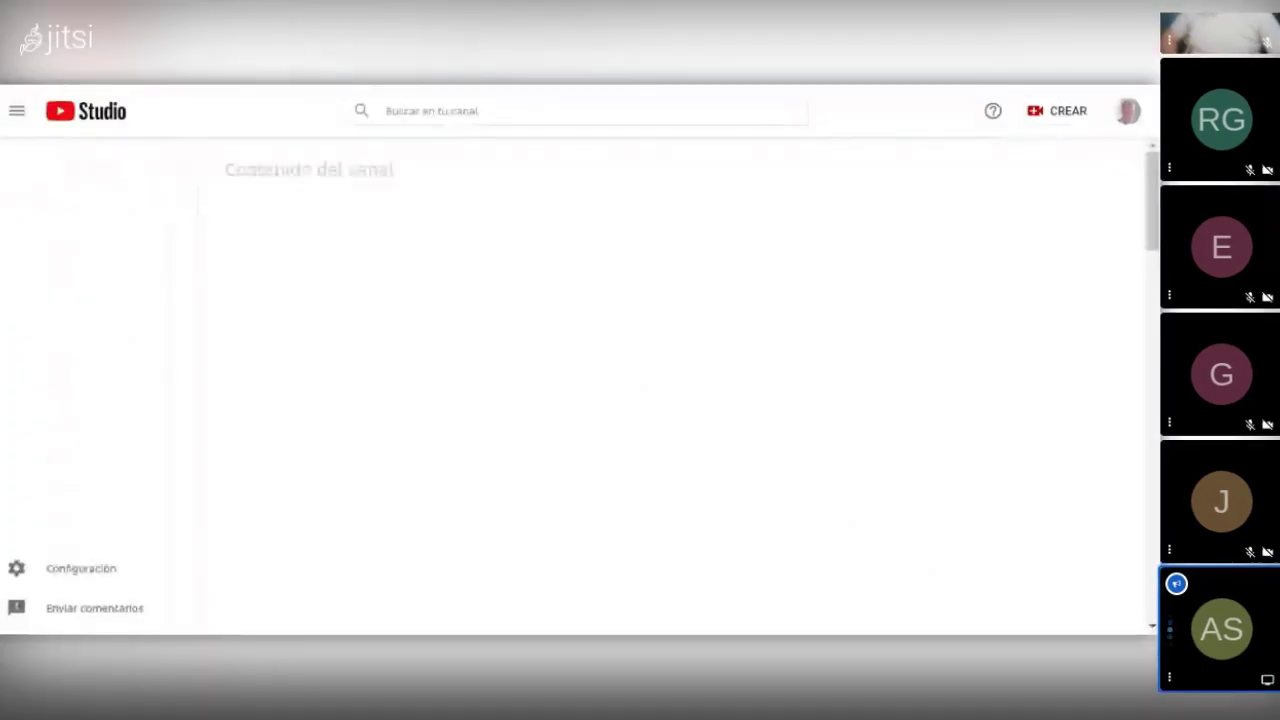
Open the details of the 'Reclamo por...' copyright restriction on 'visita a san Juan'.
mouse_move(714, 338)
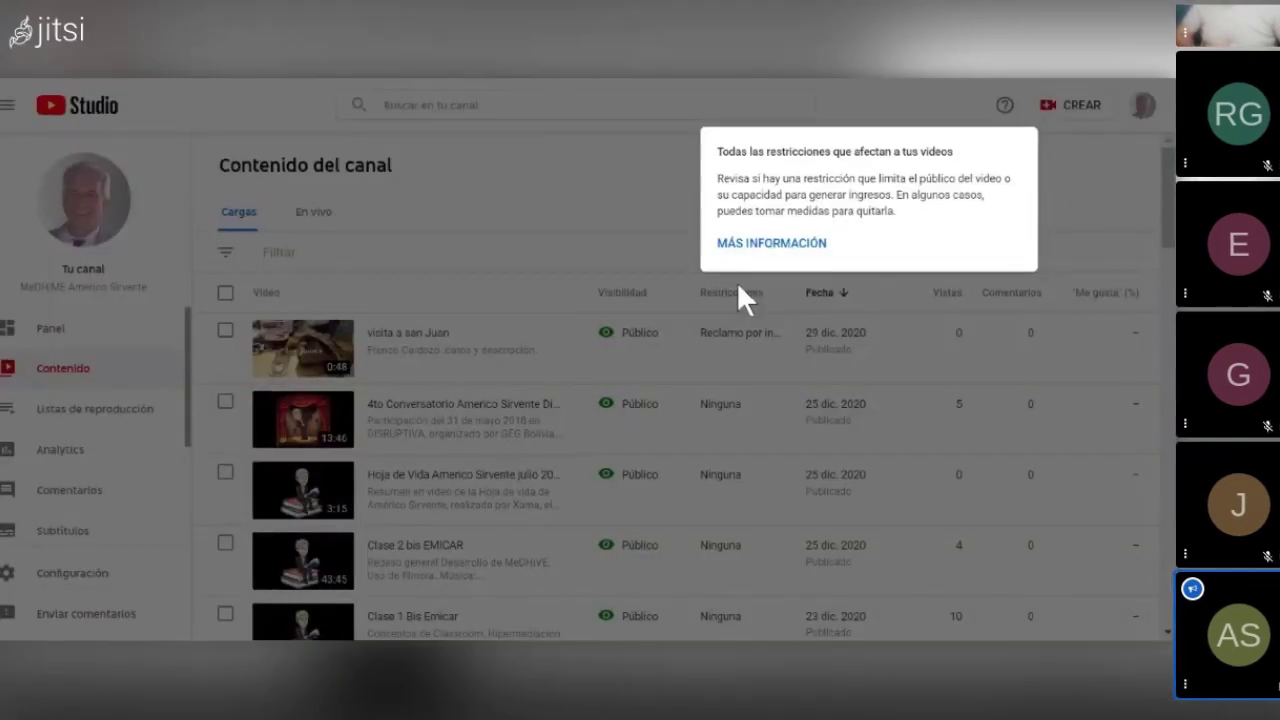
left_click(740, 332)
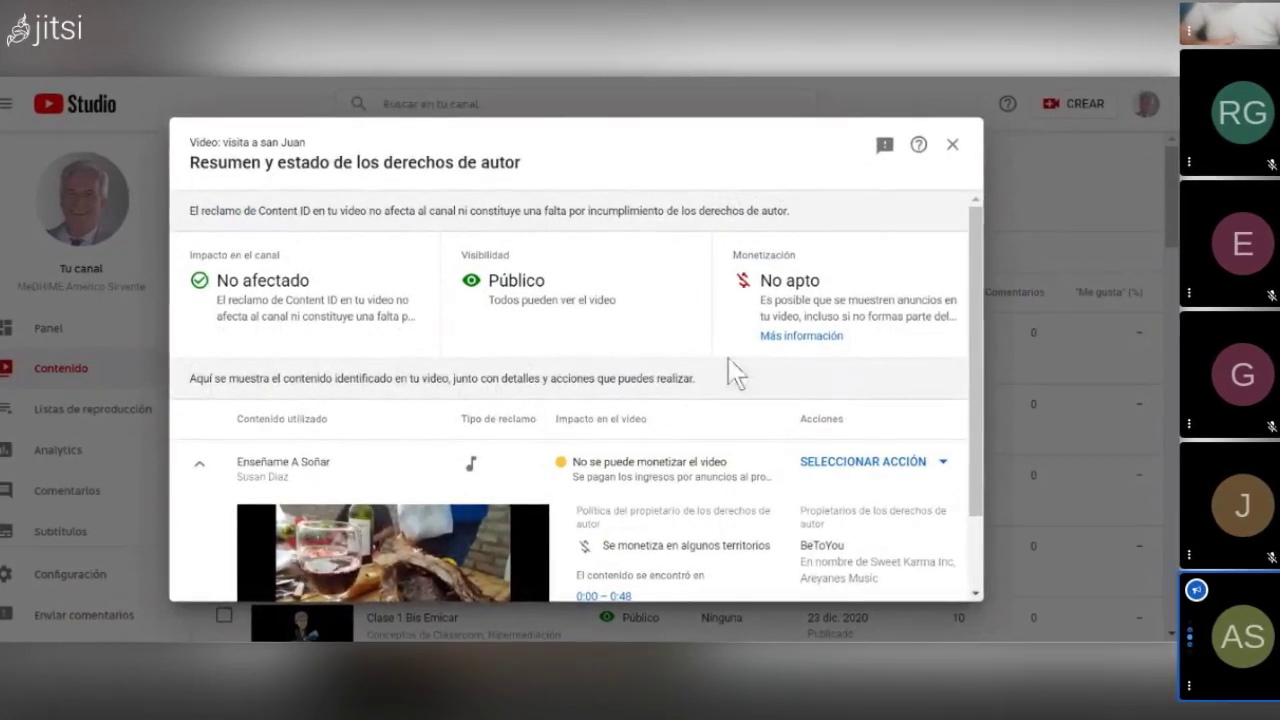
Review the claimed song's available actions without choosing any, then close the copyright summary.
scroll(733, 380, "down", 2)
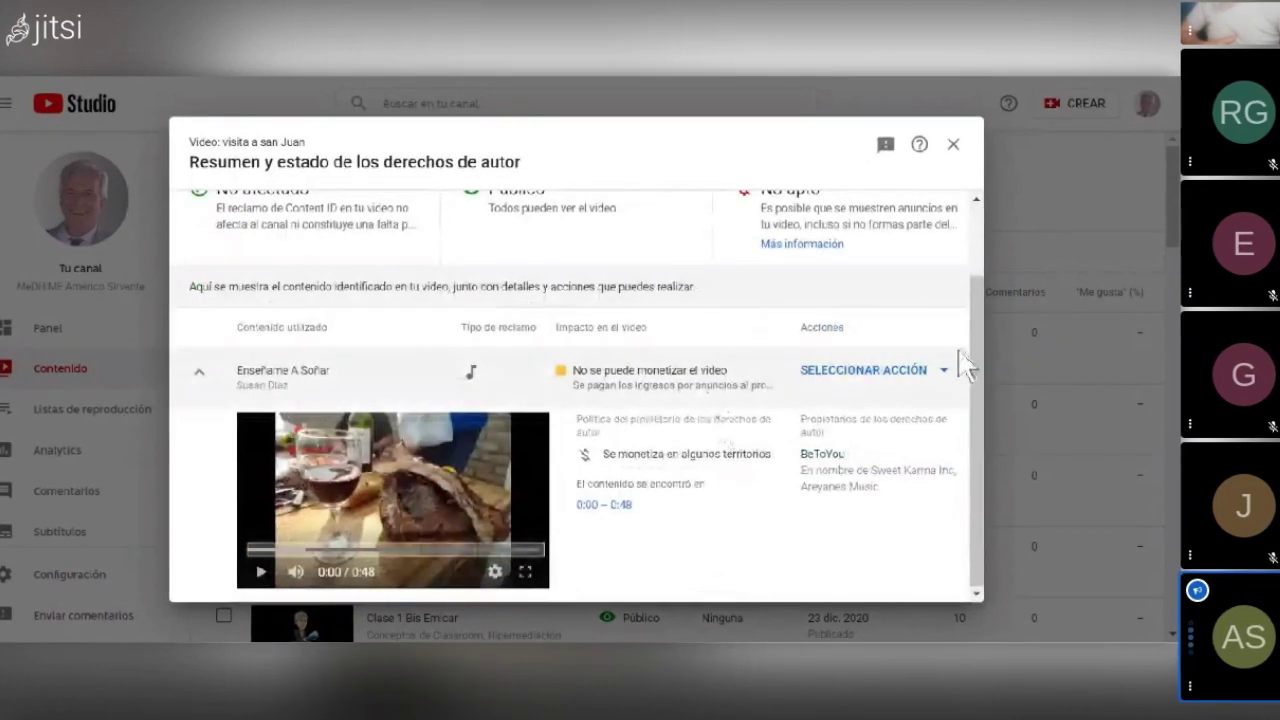
left_click(851, 378)
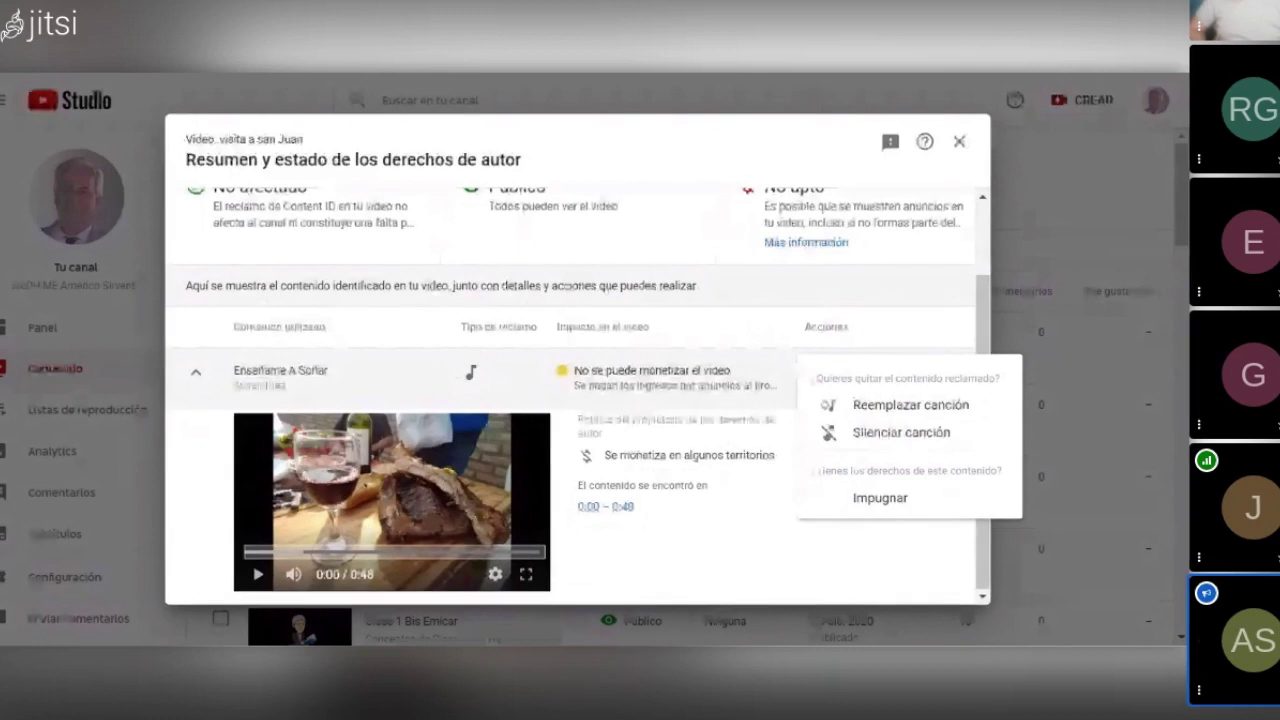
left_click(960, 143)
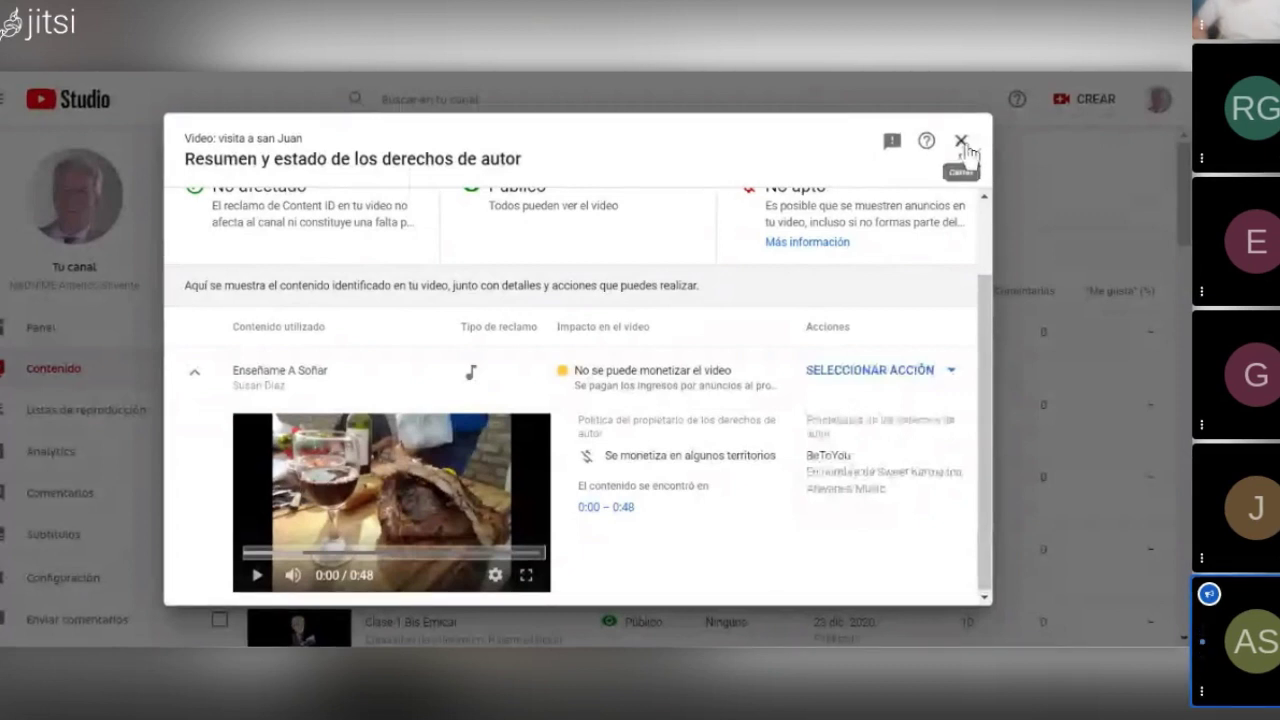
left_click(962, 143)
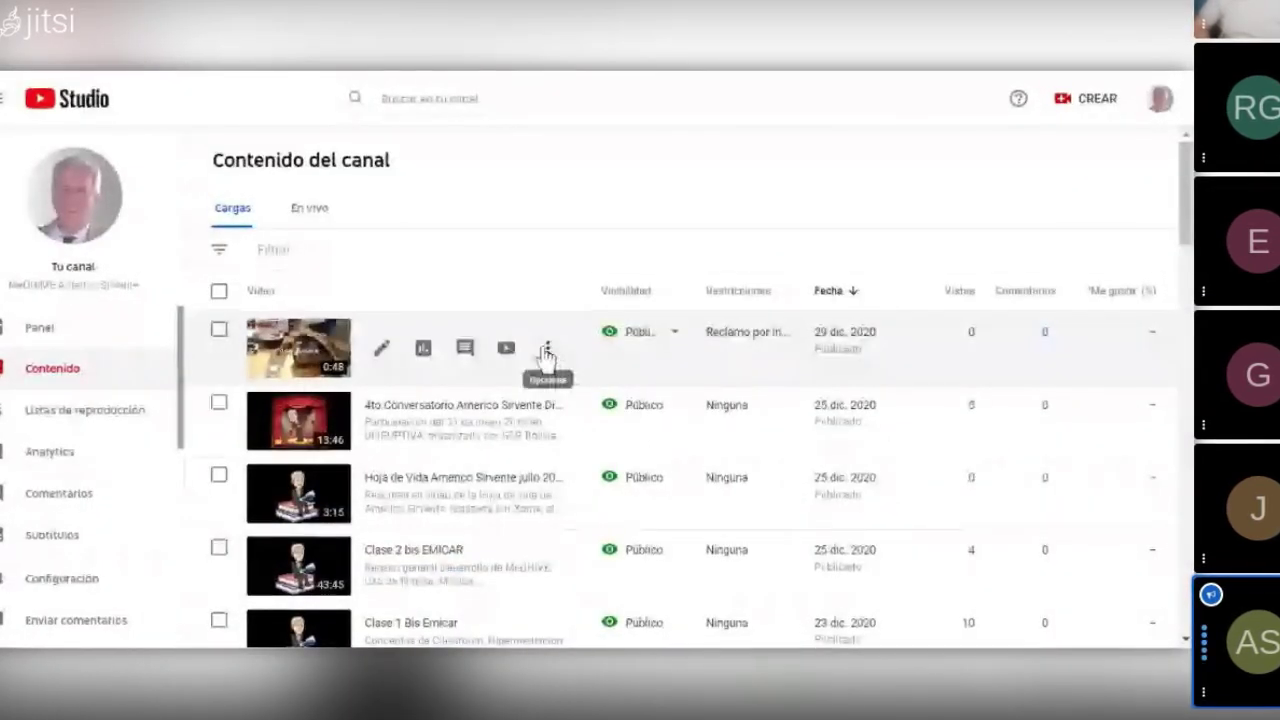
Choose Borrar definitivamente for 'visita a san Juan', tick the irreversible-action acknowledgment, and confirm.
left_click(547, 352)
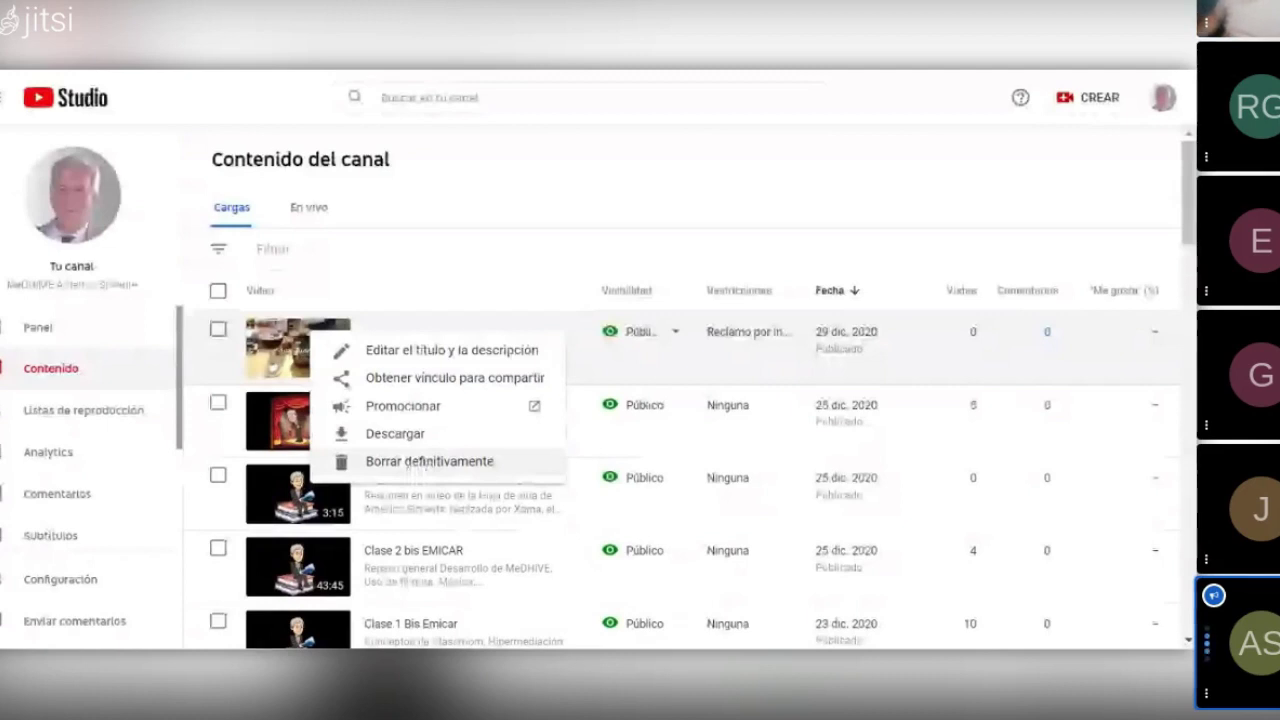
left_click(415, 462)
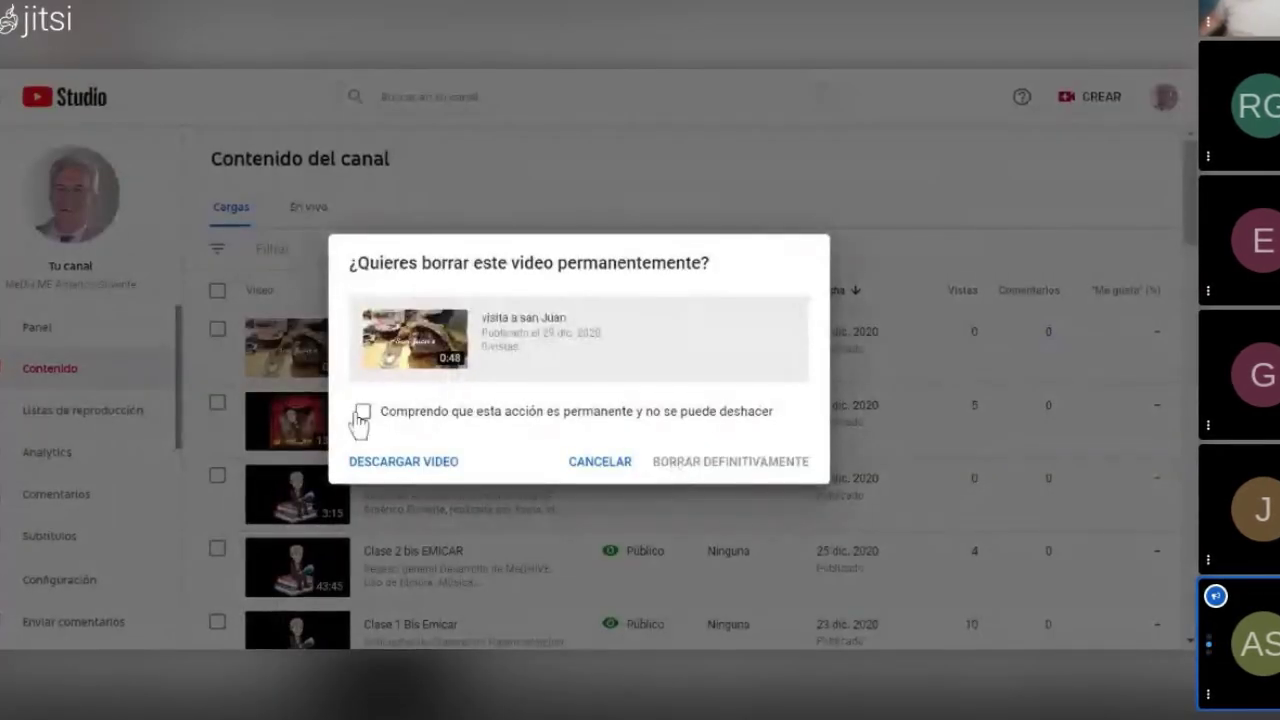
left_click(360, 414)
left_click(671, 462)
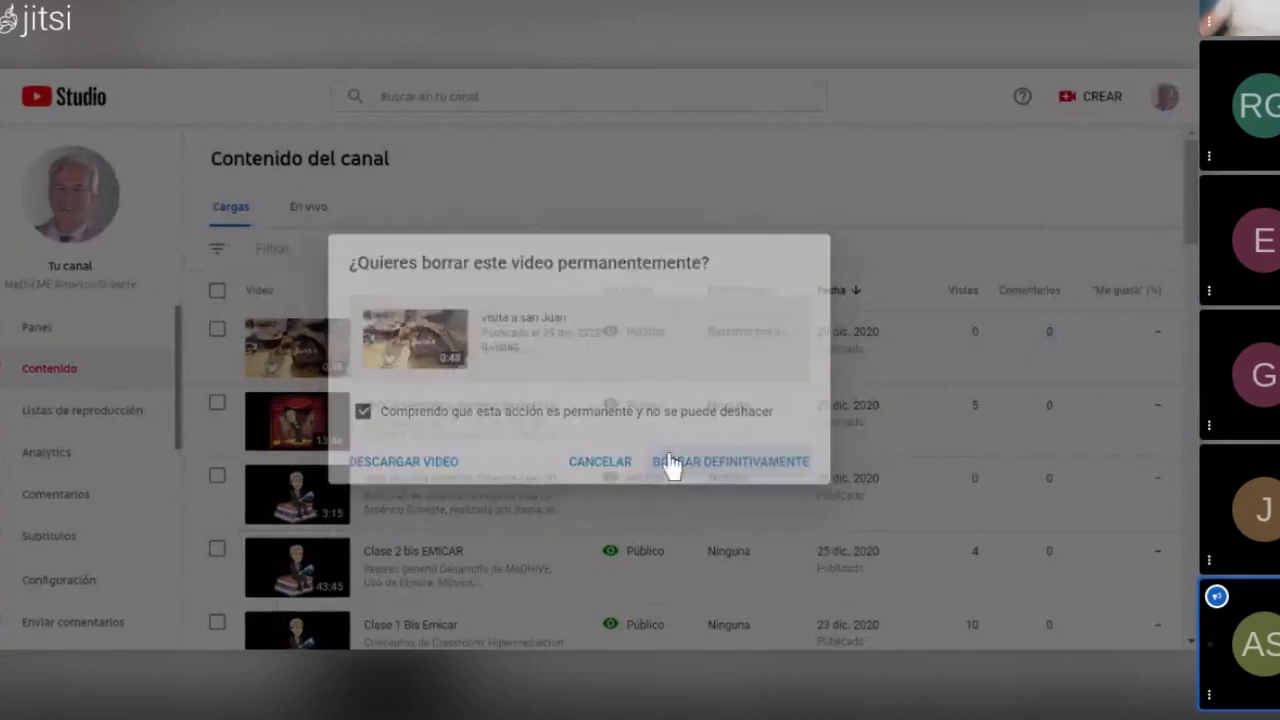